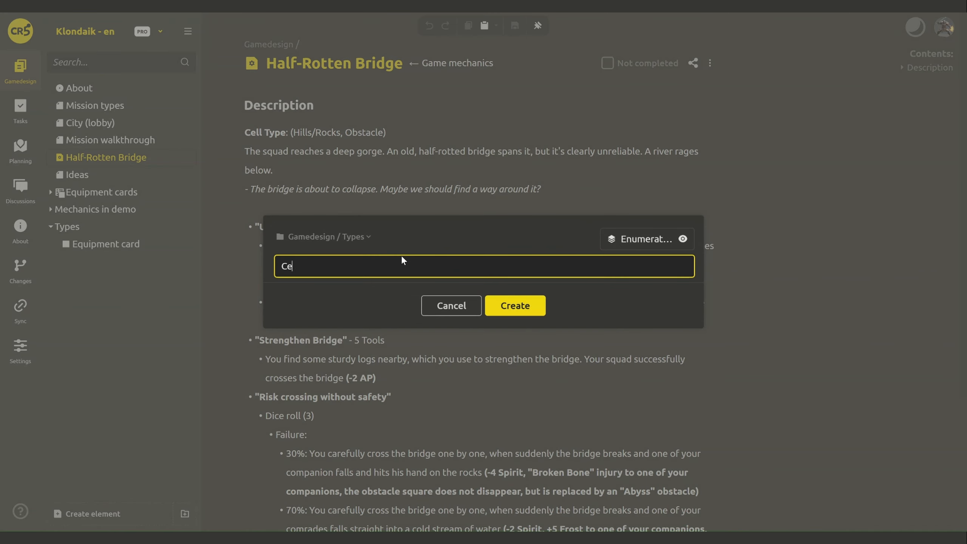
- Create an enumeration titled 'Cell type' in Gamedesign / Types
key(Return)
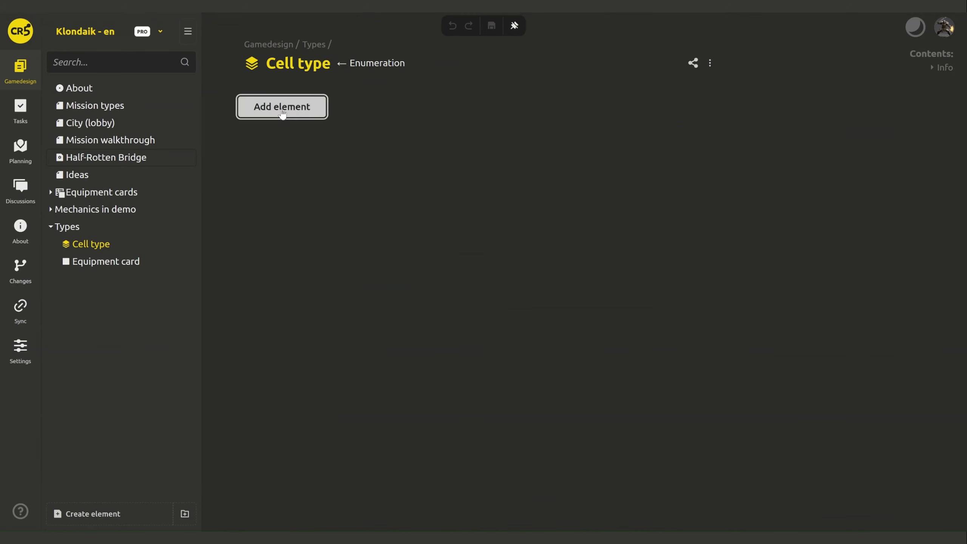
- Add the Cell type values Plain, Hills/Rocks, Rivers/Lakes and Forest
click(282, 107)
text(Plain)
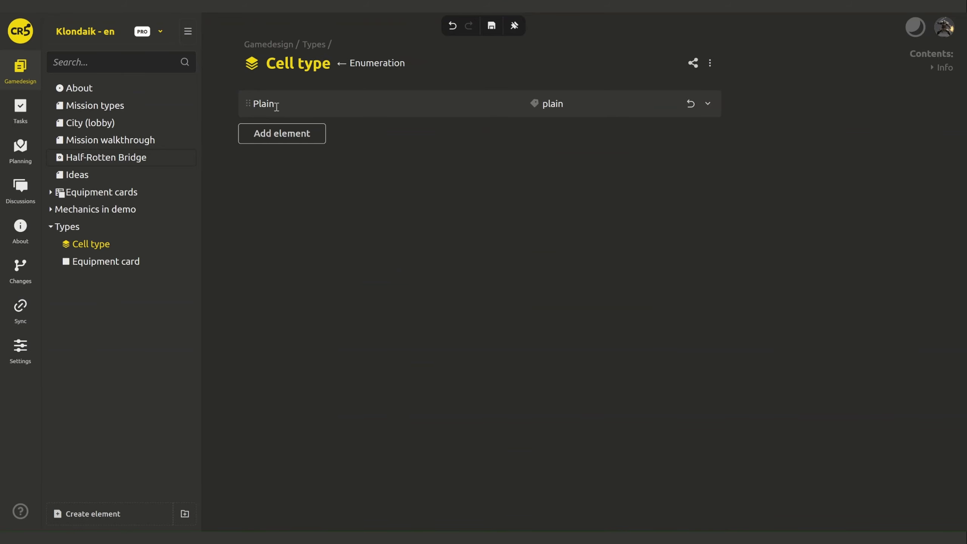
click(282, 133)
text(Hills/Rocks)
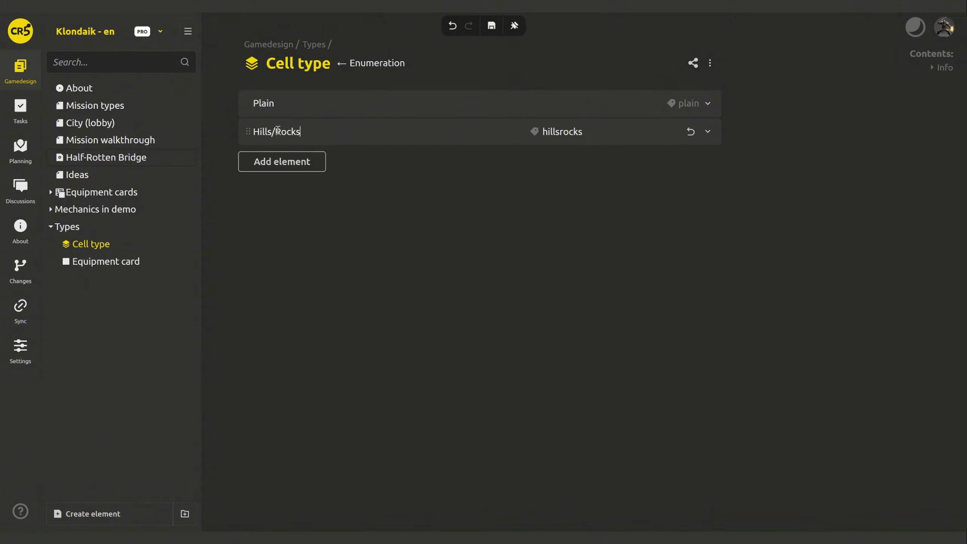
click(282, 162)
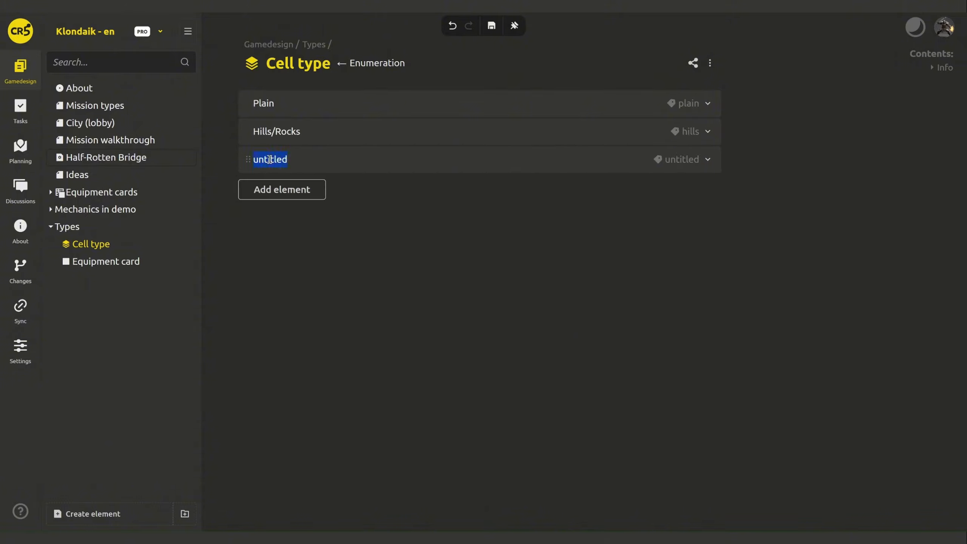
text(Rivers/Lakes)
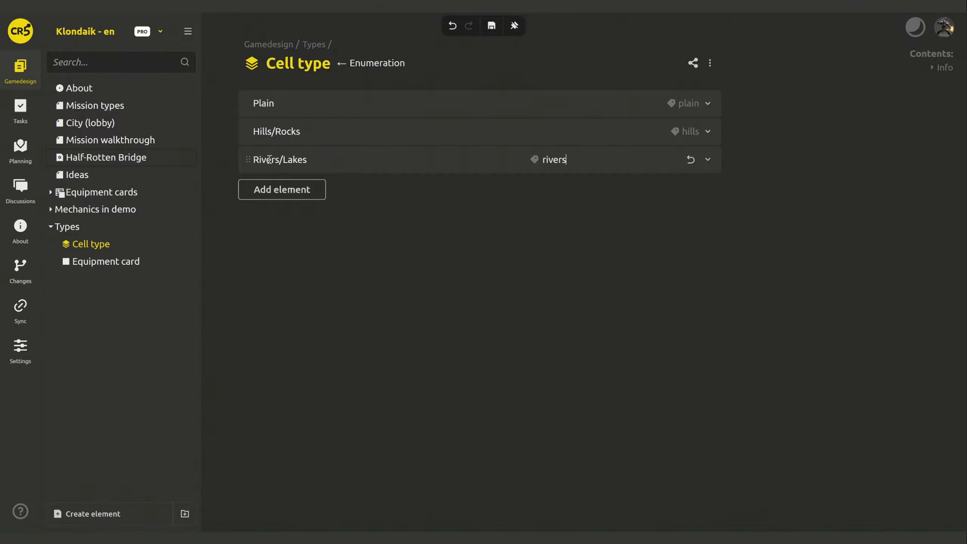
click(284, 189)
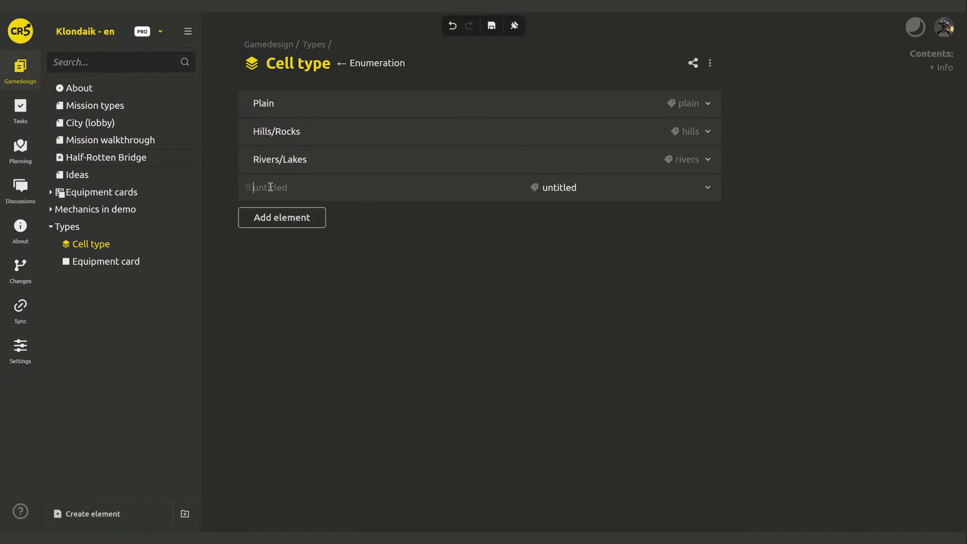
text(Forest)
click(346, 290)
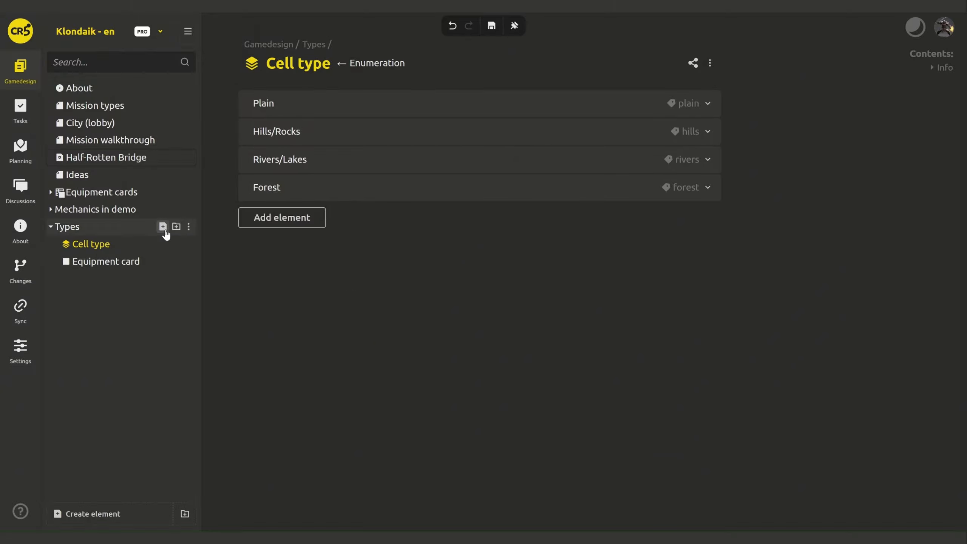
- Create a new enumeration named 'Event type' under Types
click(163, 227)
click(184, 251)
text(enum)
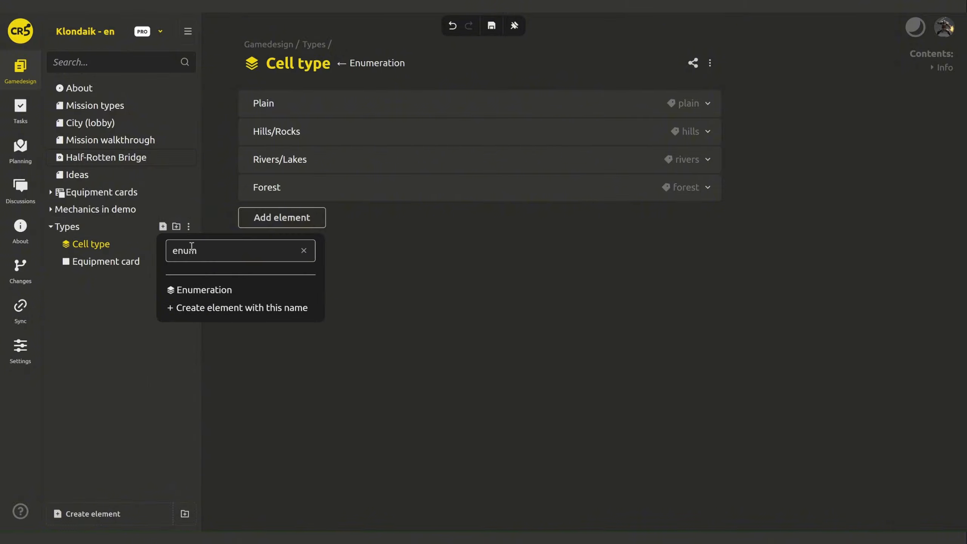
click(202, 293)
text(Env)
text(nt type)
key(Return)
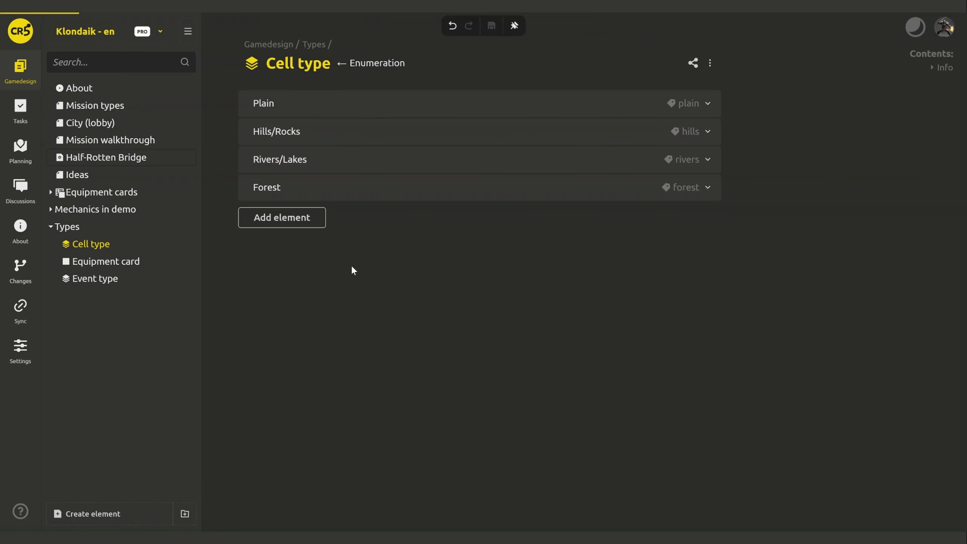
- Add the Event type values Regular, Obstacle, Danger, Source and Village
click(295, 111)
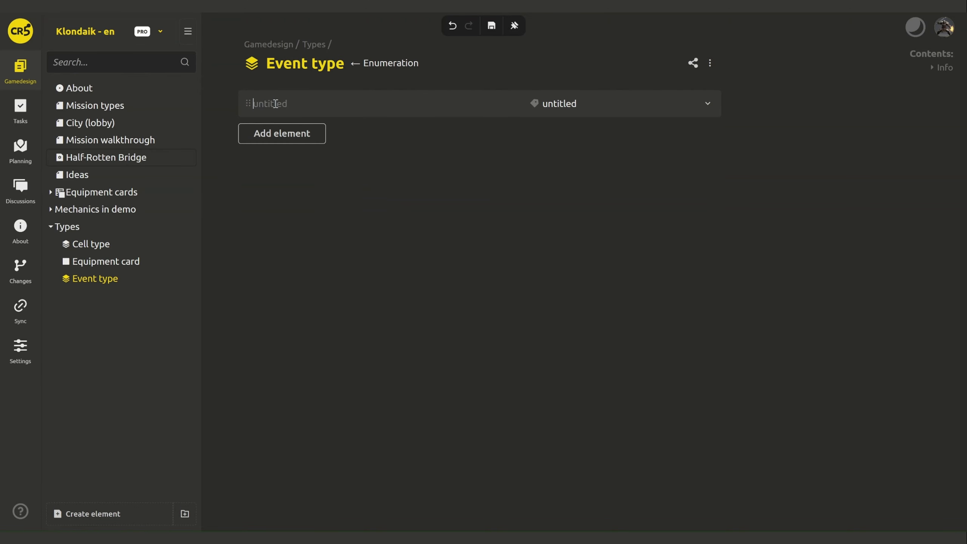
text(Regular)
click(269, 131)
text(Obstacle)
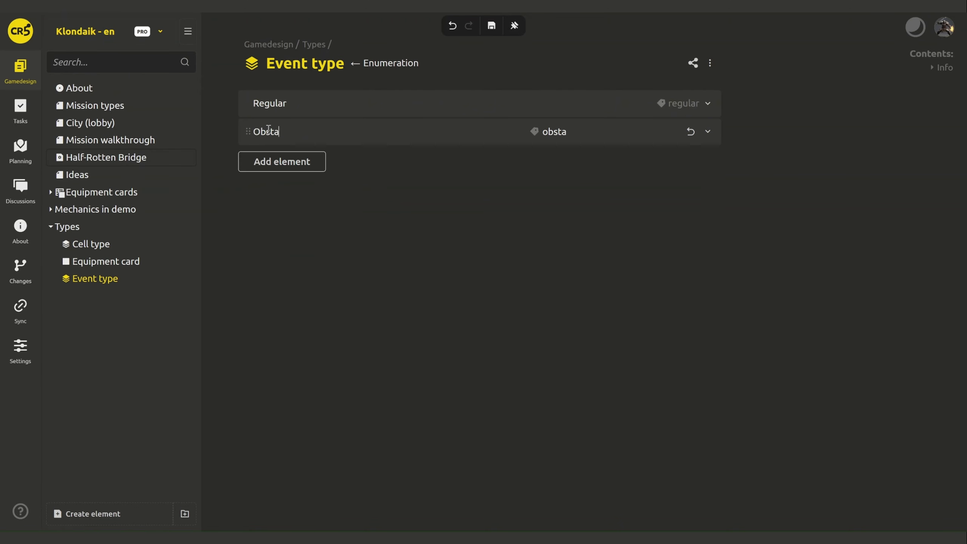
click(286, 167)
text(Danger)
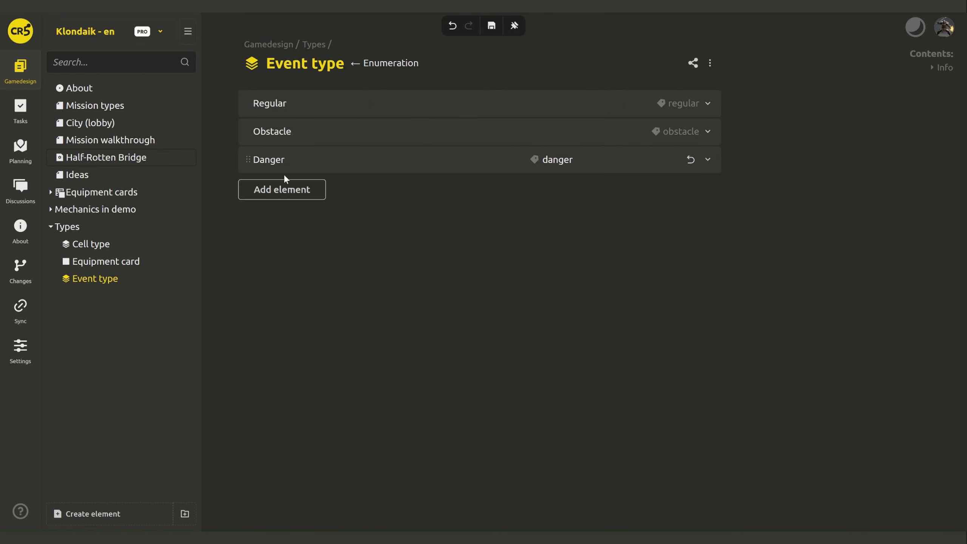
click(283, 187)
text(Source)
click(268, 216)
text(Village)
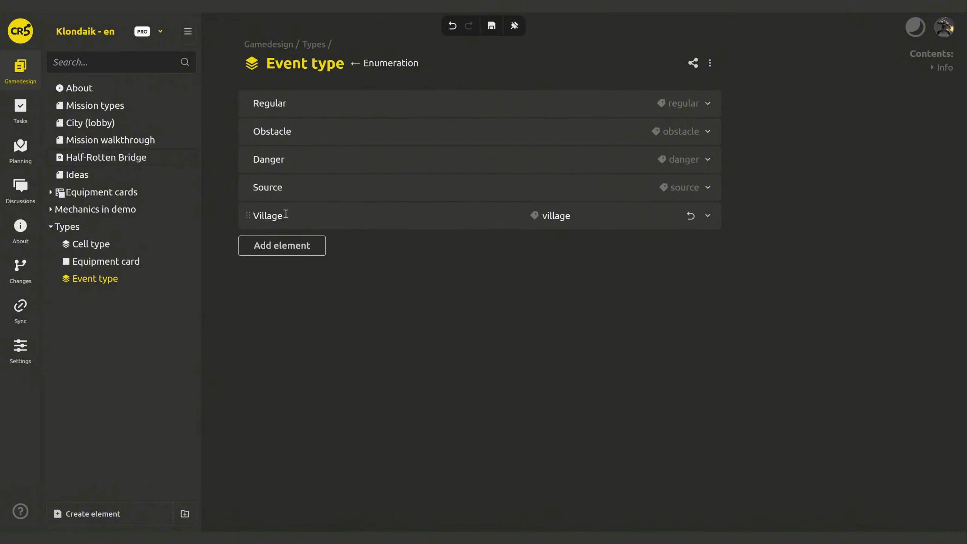
click(397, 291)
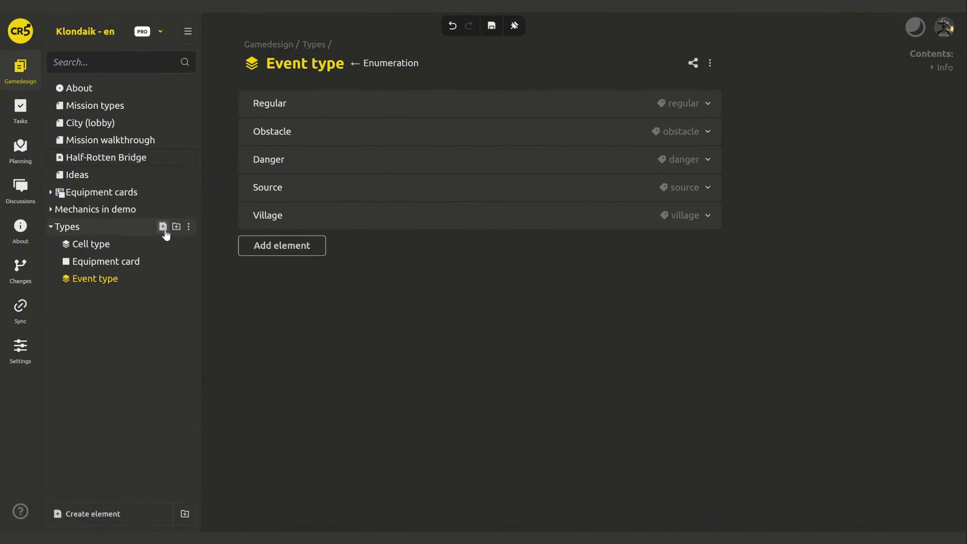
- Create a Game mechanics page titled 'Random event' under Types
click(162, 227)
click(202, 308)
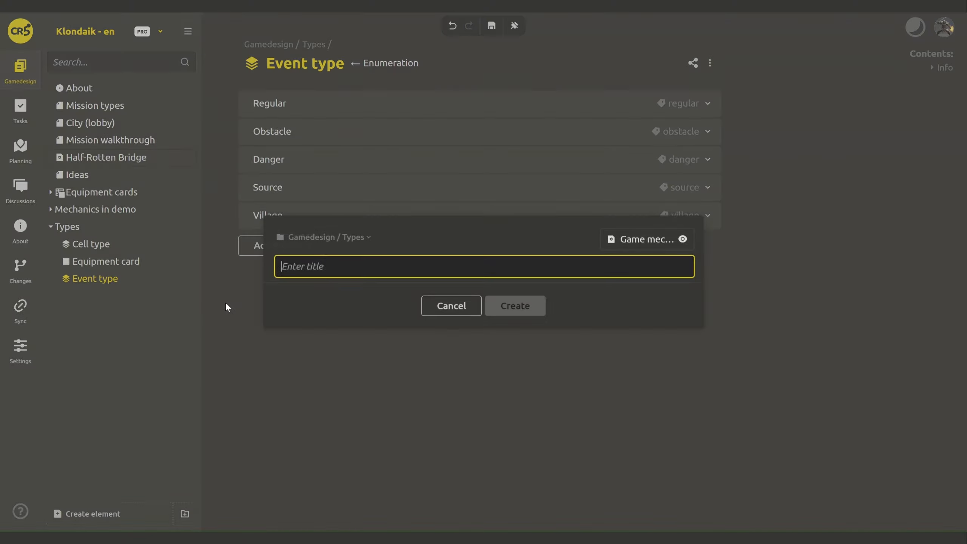
text(Random event)
key(Return)
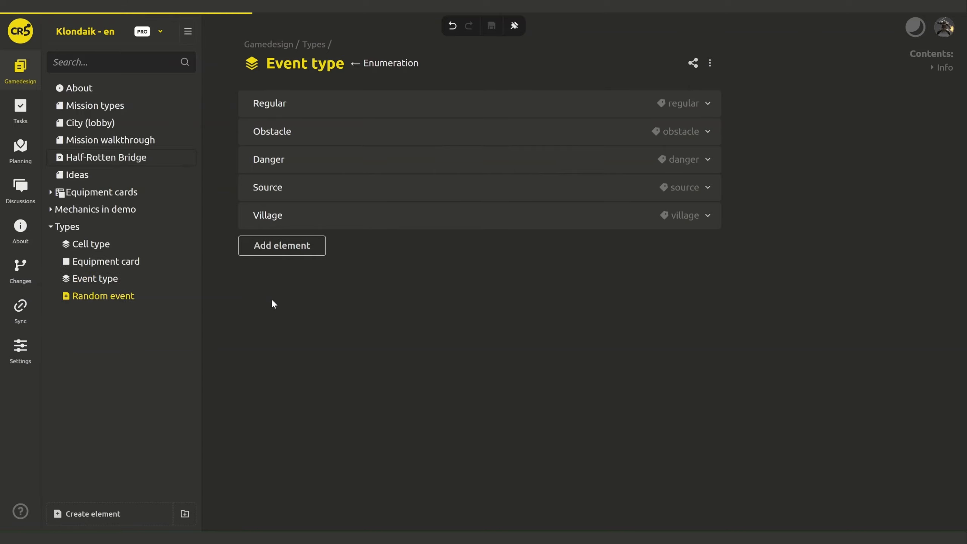
click(419, 175)
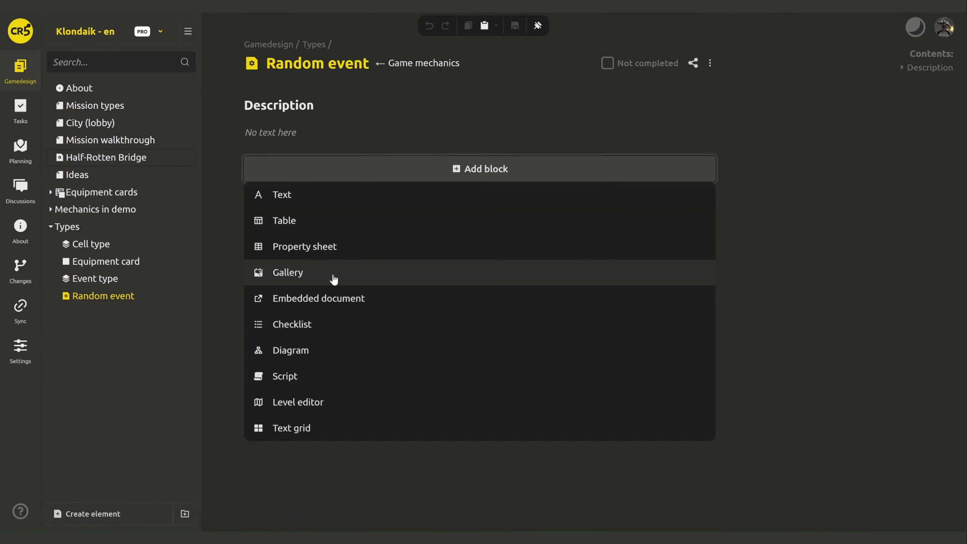
- Add a property sheet block to Random event with service name 'props'
click(331, 258)
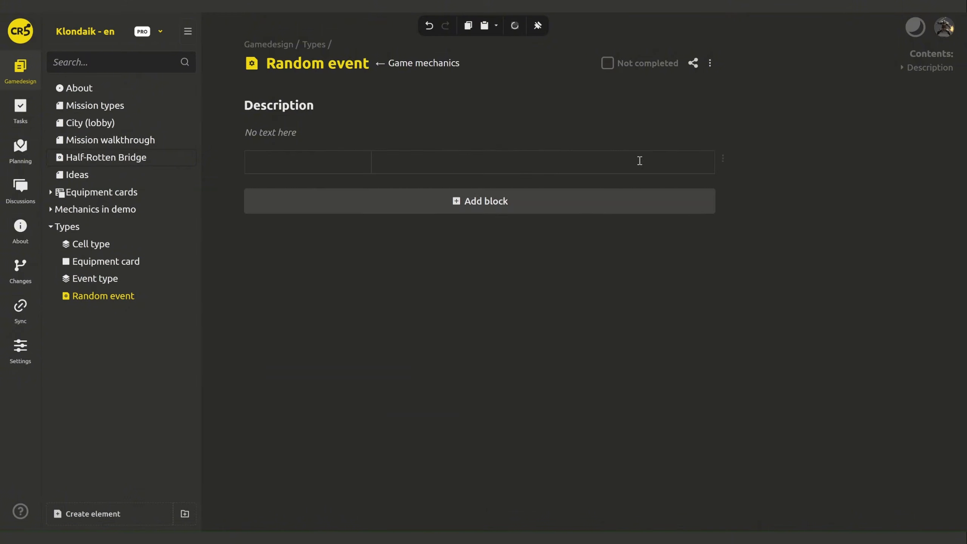
click(723, 159)
click(759, 211)
text(props)
key(Return)
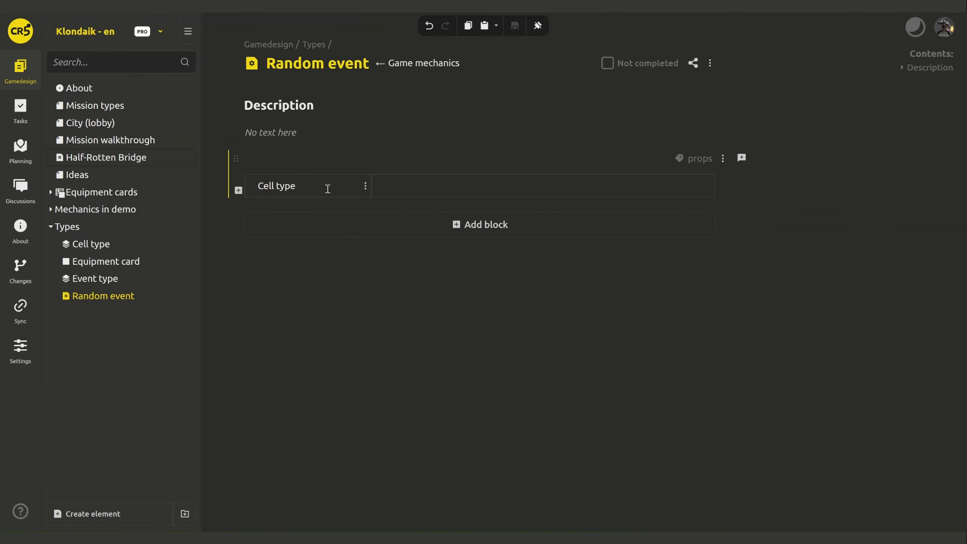
- Make the Cell type property a multiple-value enumeration linked to the Cell type list
click(365, 186)
click(384, 206)
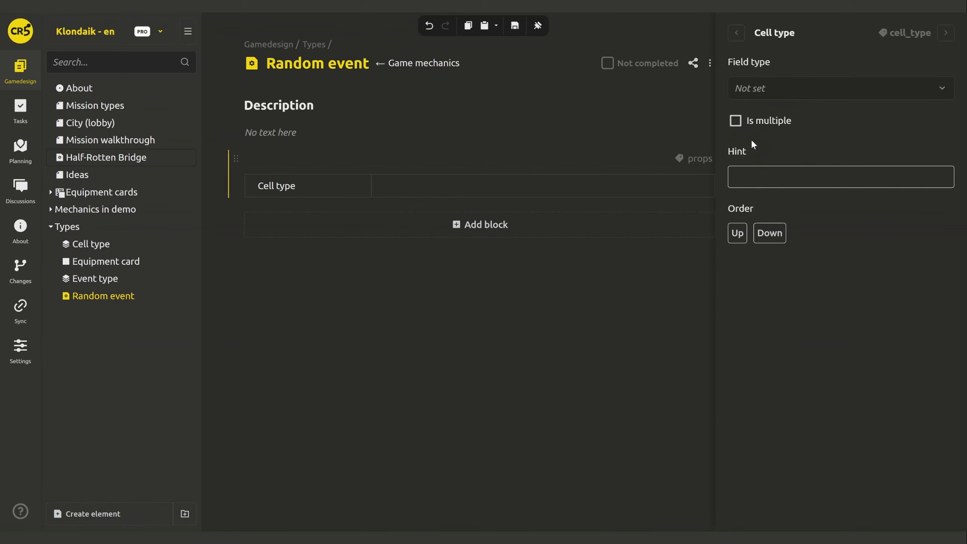
click(796, 83)
text(enum)
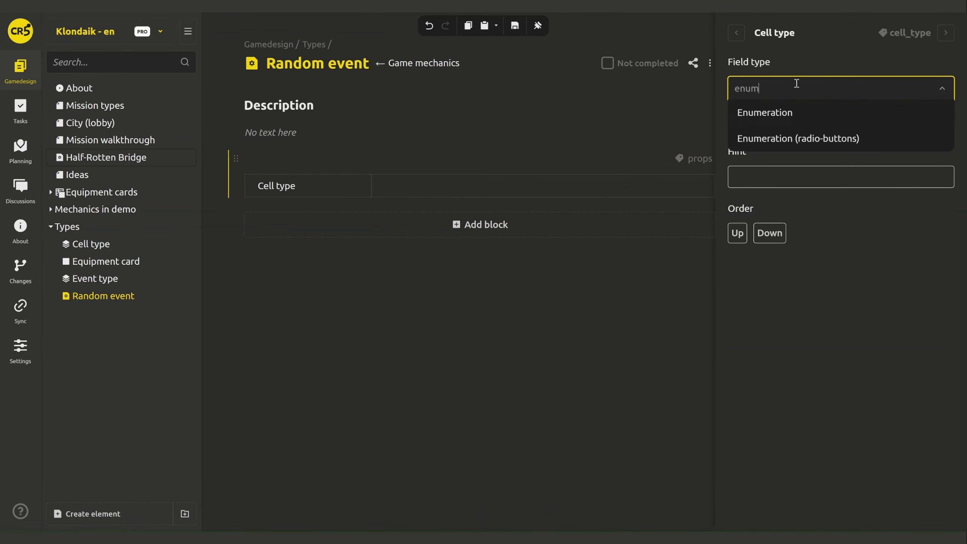
click(780, 112)
click(839, 179)
text(cel)
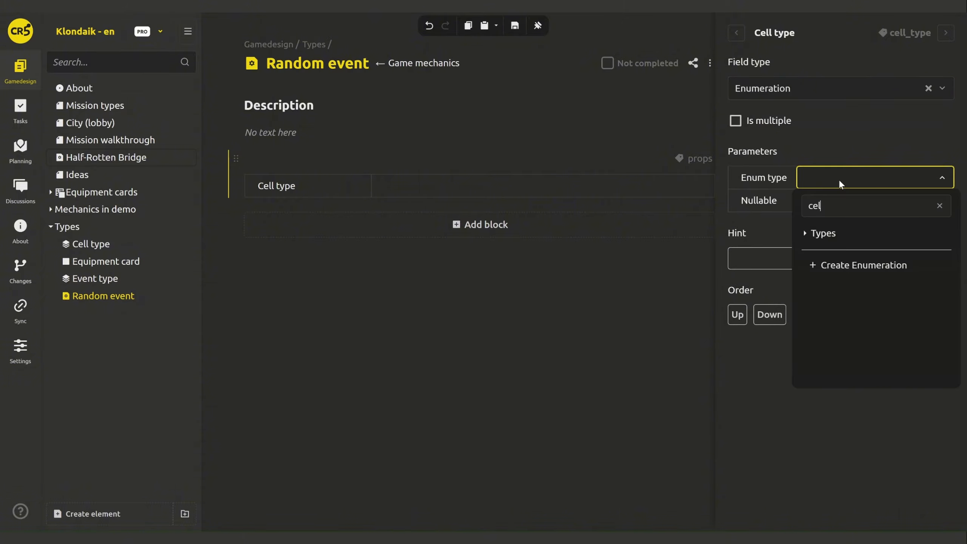
text(l)
click(843, 229)
click(804, 198)
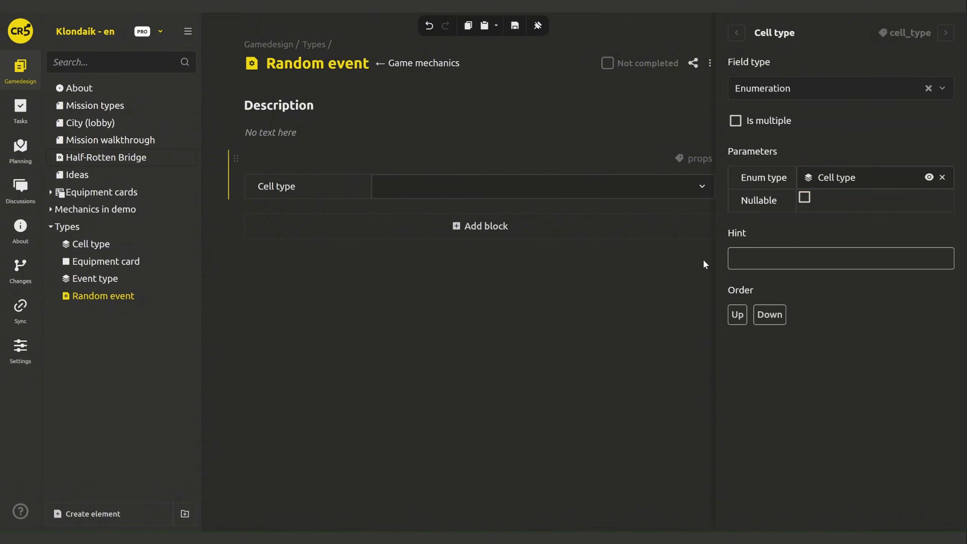
click(754, 123)
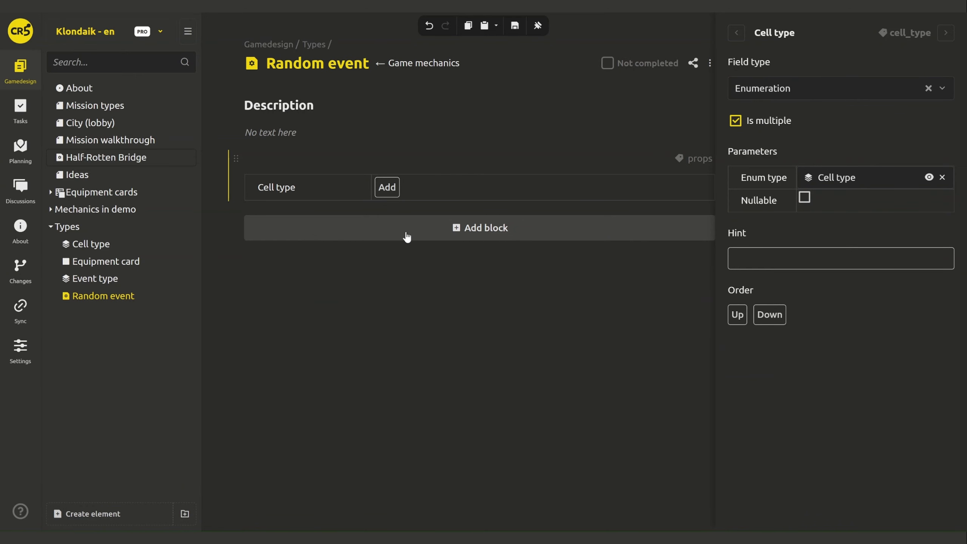
click(234, 193)
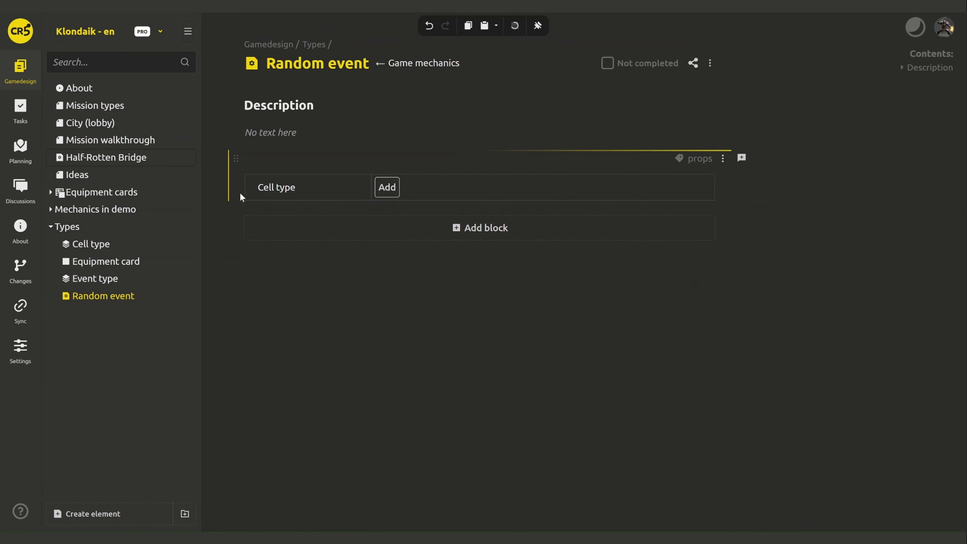
- Add an Event type property as a non-nullable radio-button enumeration of Event type
click(238, 196)
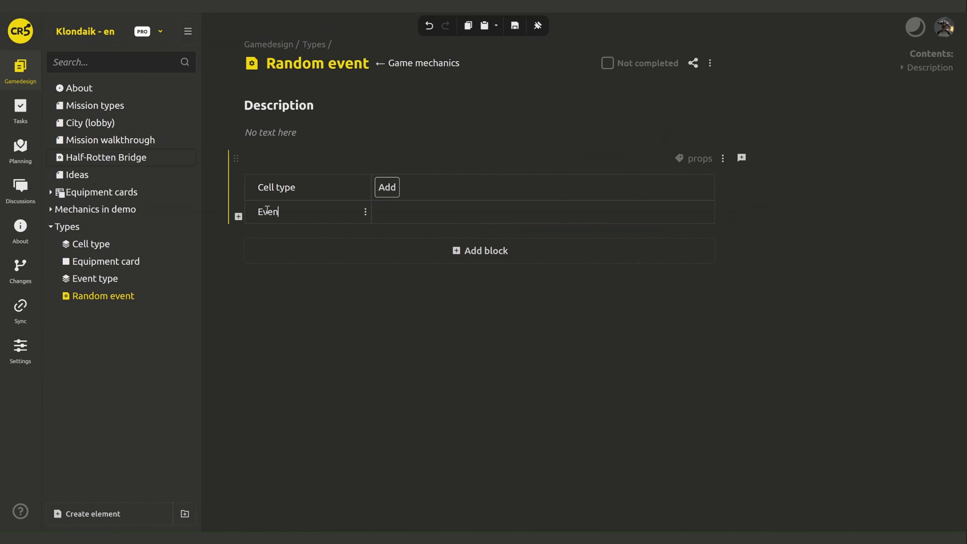
click(371, 212)
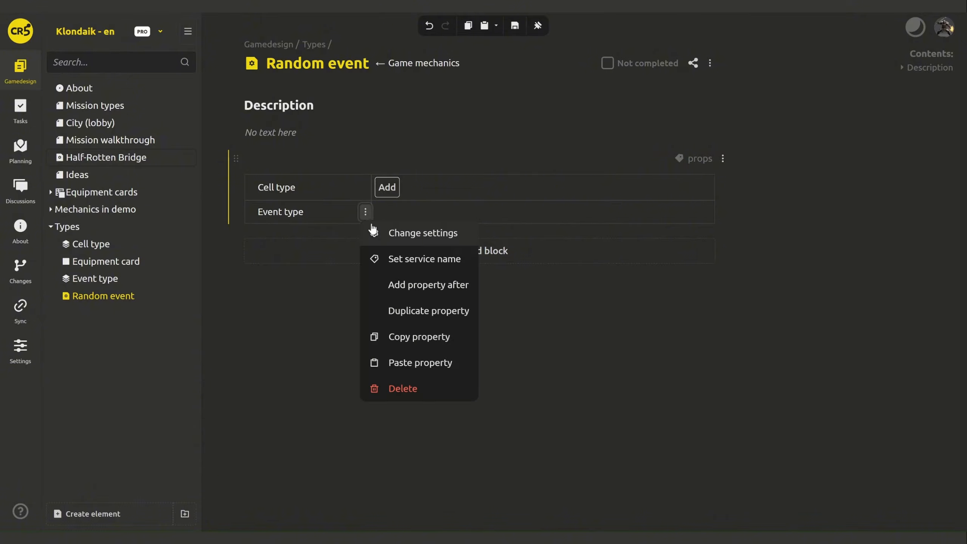
click(419, 231)
click(830, 99)
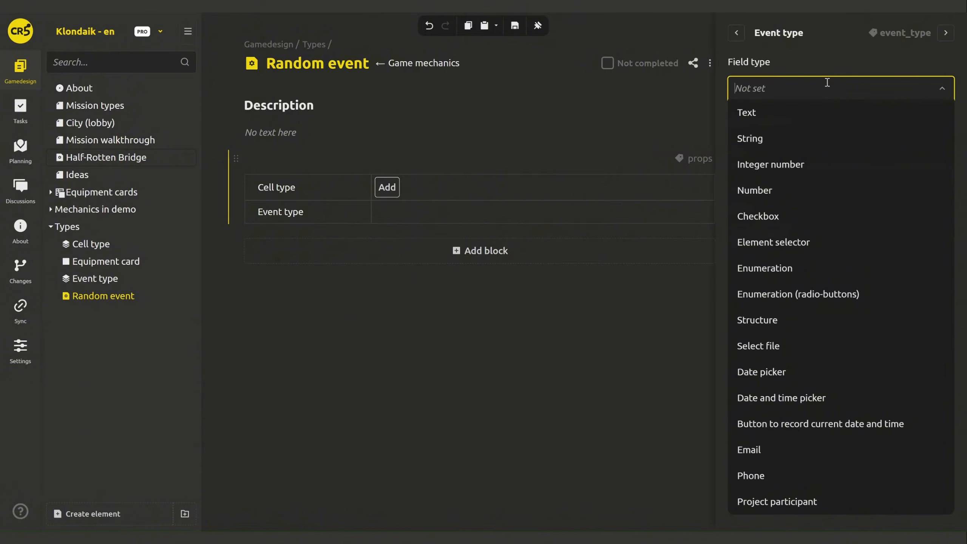
text(enu)
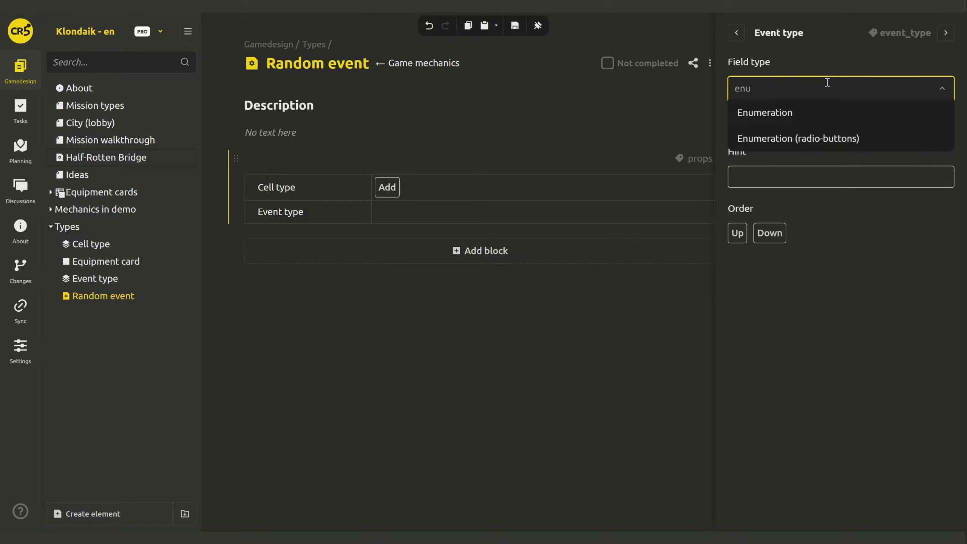
click(818, 139)
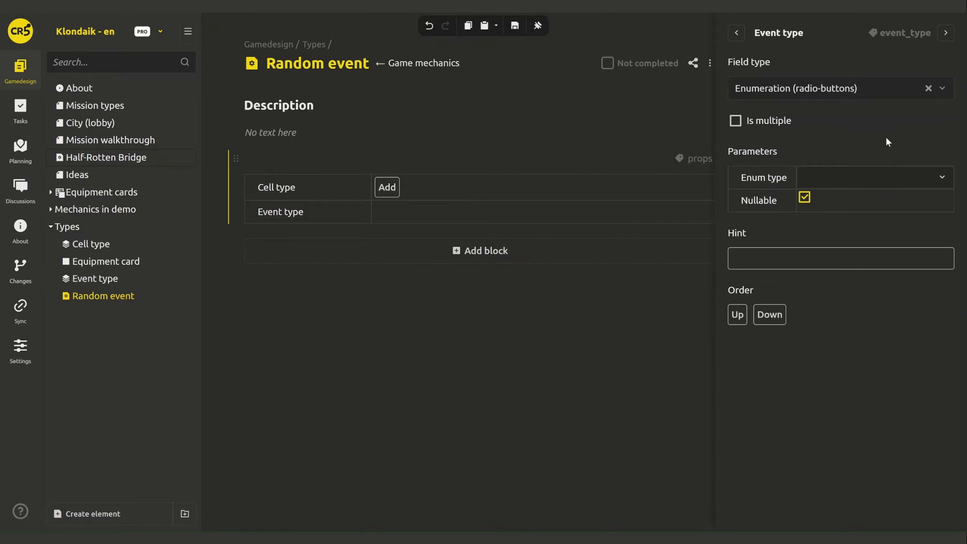
click(844, 189)
text(eve)
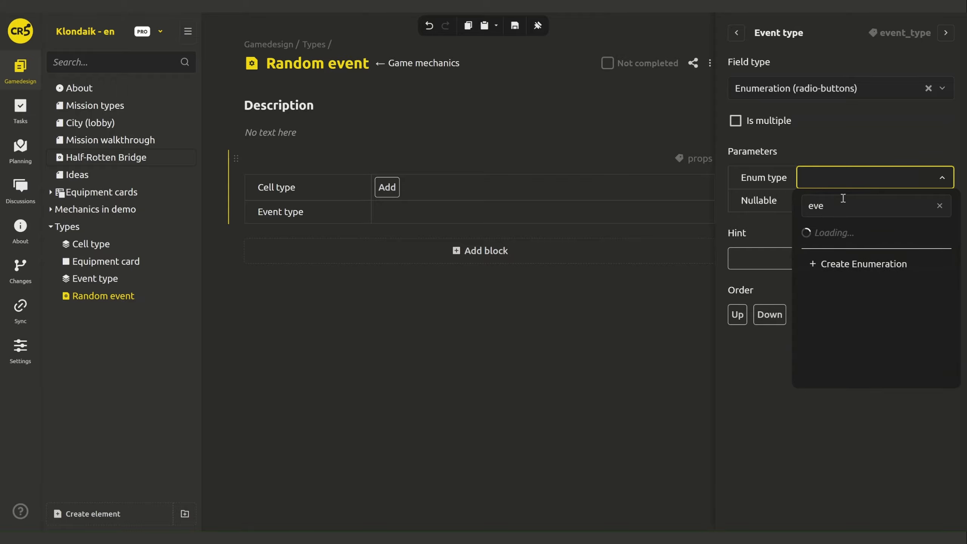
click(822, 231)
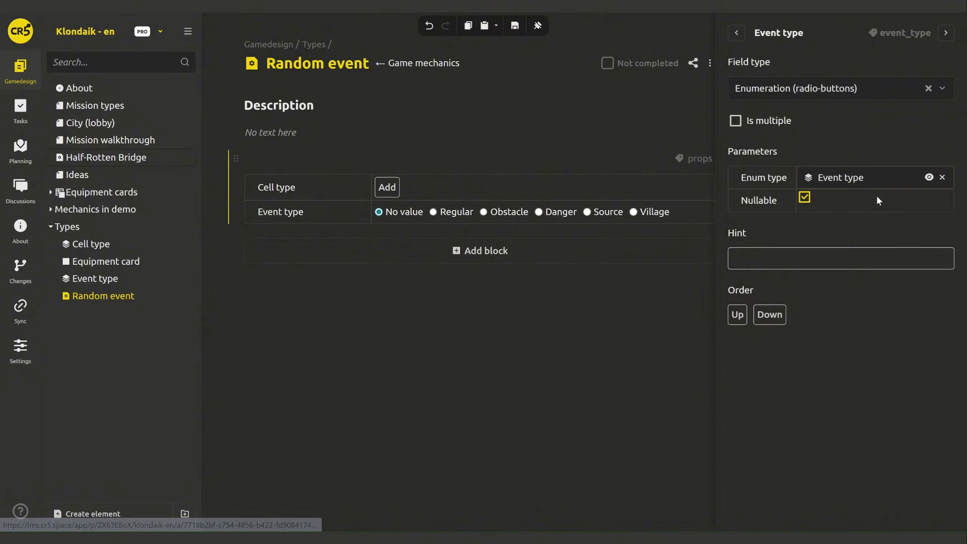
click(804, 198)
- Set the service names of the Event type and Cell type fields to eventtype and celltype
double_click(905, 33)
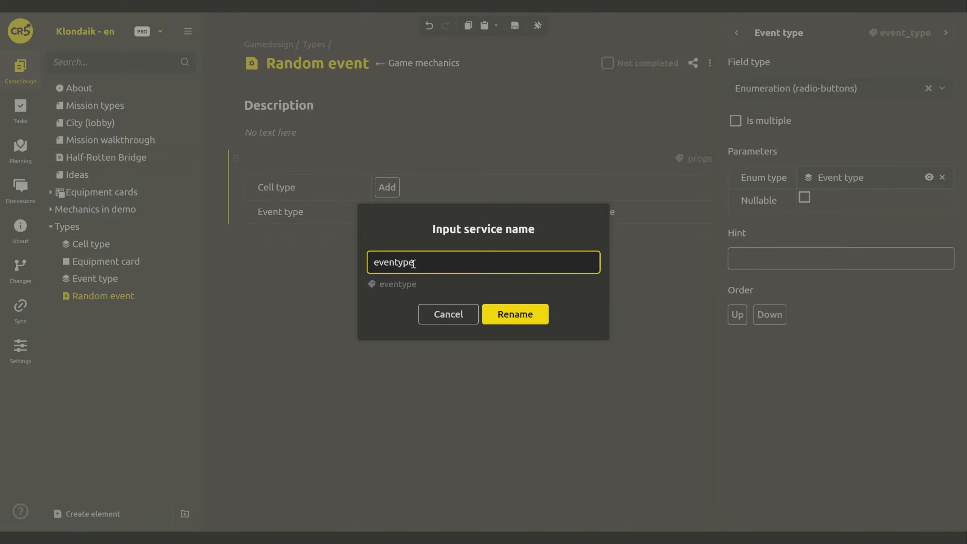
text(t)
click(511, 315)
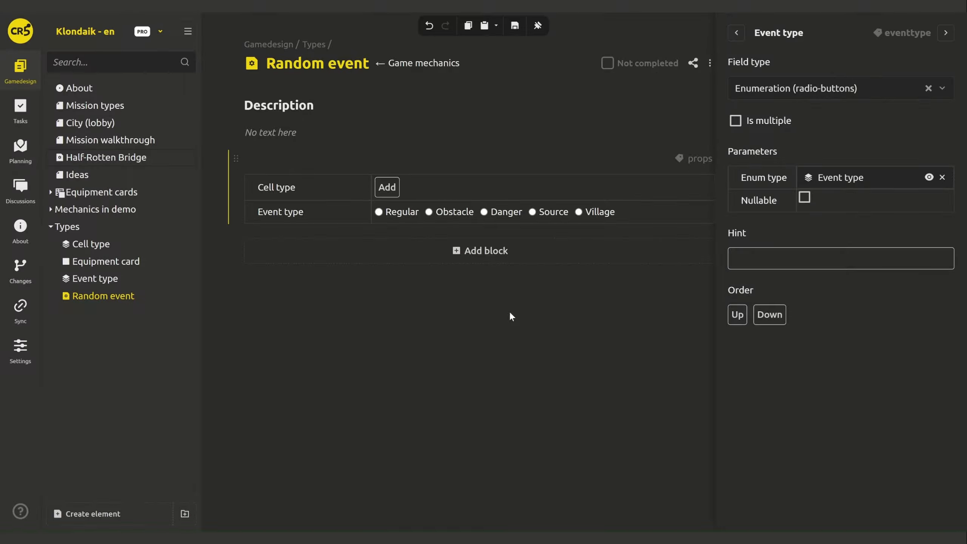
click(357, 190)
click(365, 186)
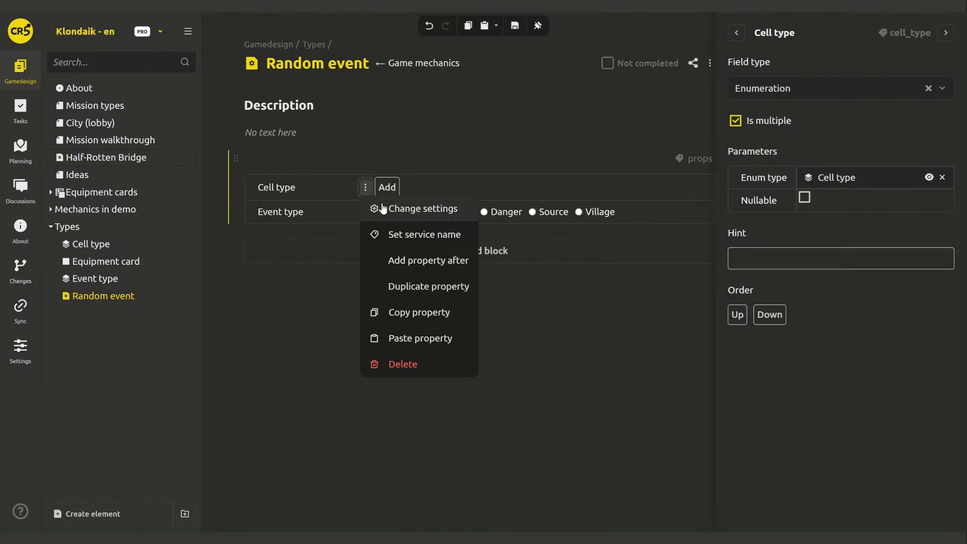
click(387, 234)
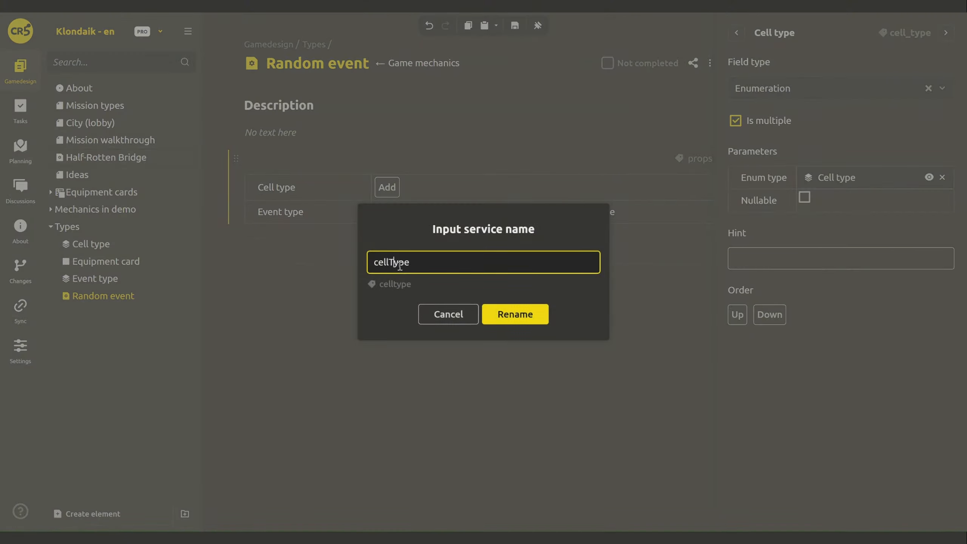
click(522, 318)
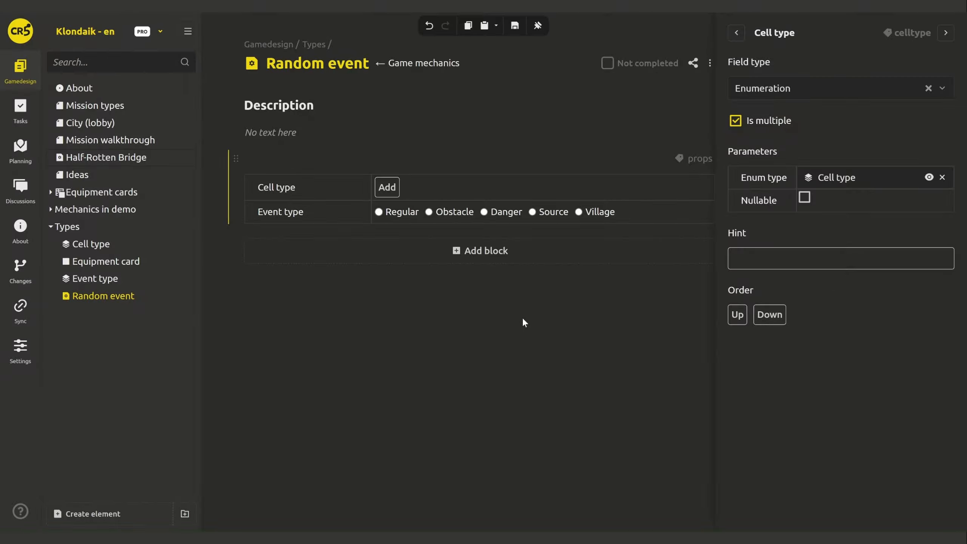
click(471, 255)
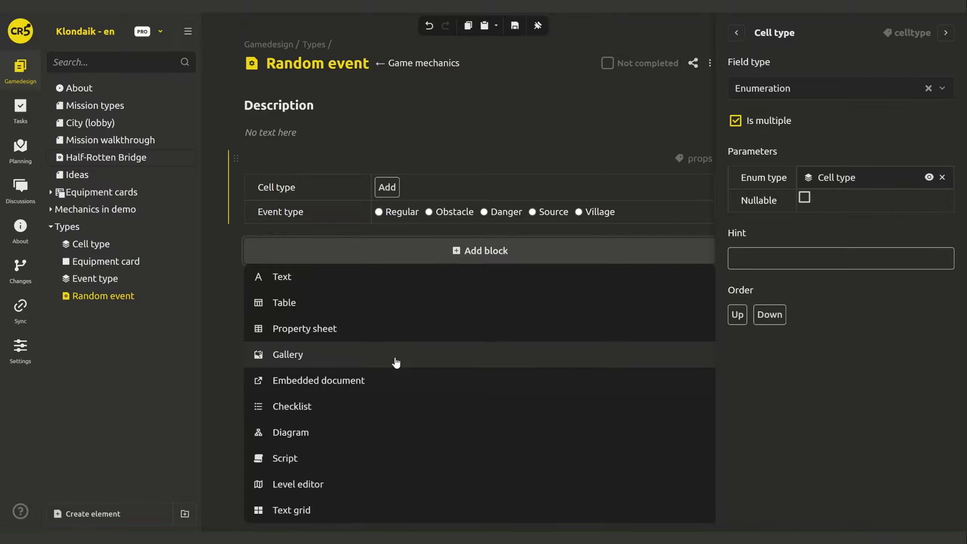
- Add a script block to Random event with service name 'script'
click(397, 464)
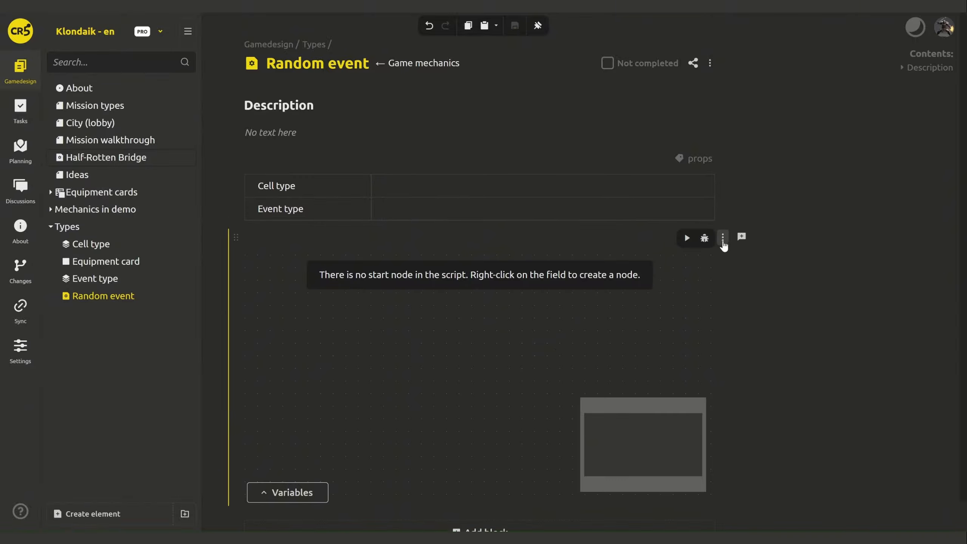
click(722, 238)
click(737, 285)
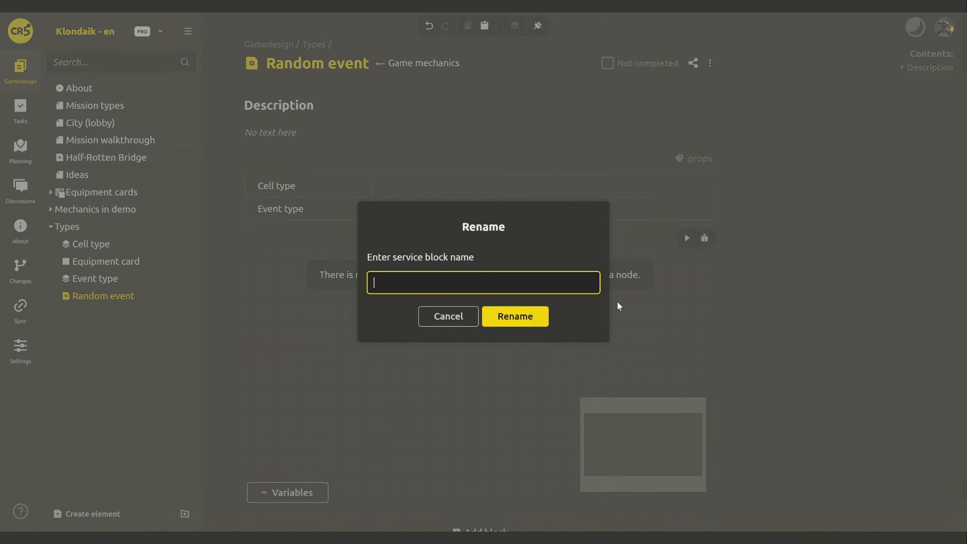
text(script)
key(Return)
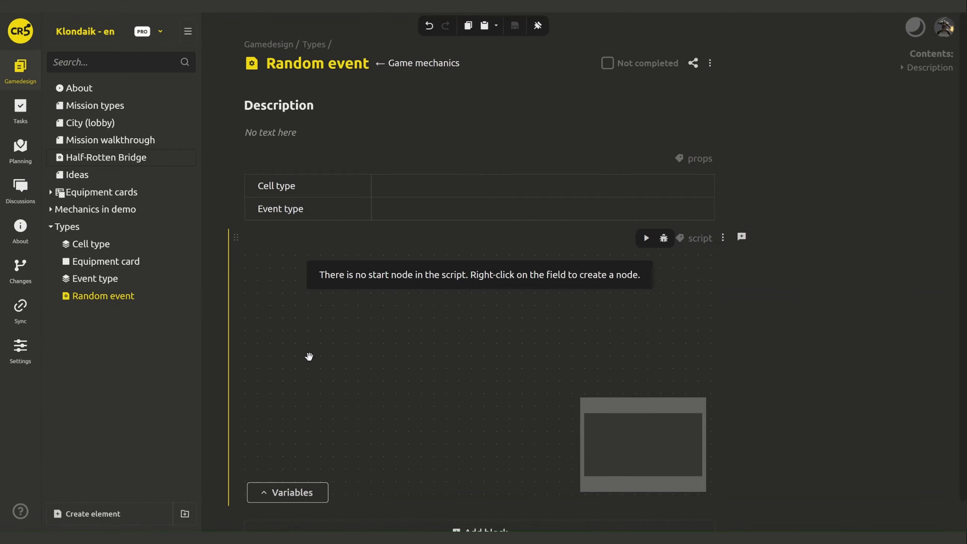
- Place a Start node on the script canvas, then open the Half-Rotten Bridge page
right_click(338, 363)
click(365, 216)
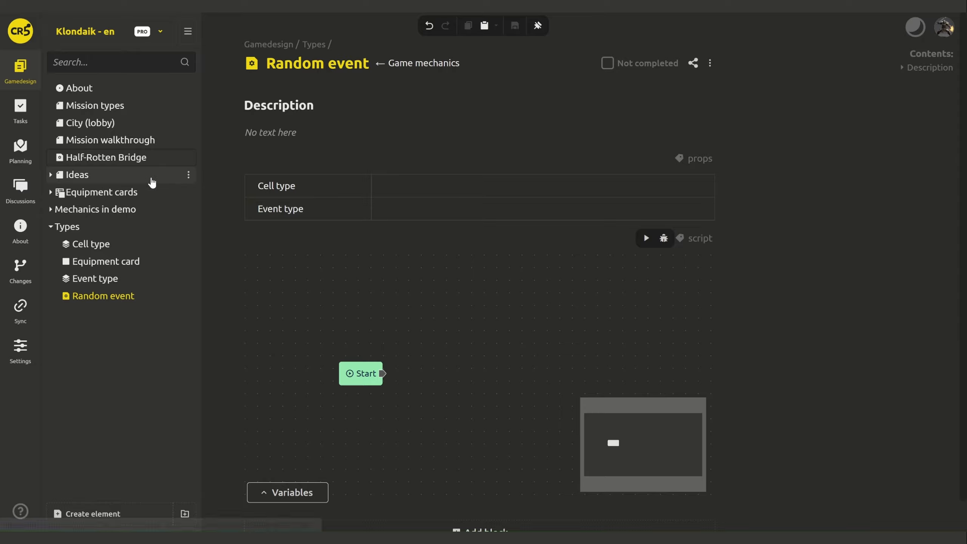
click(108, 159)
- Switch the Half-Rotten Bridge page type to Random event in its settings and save
scroll(805, 307, down, 5)
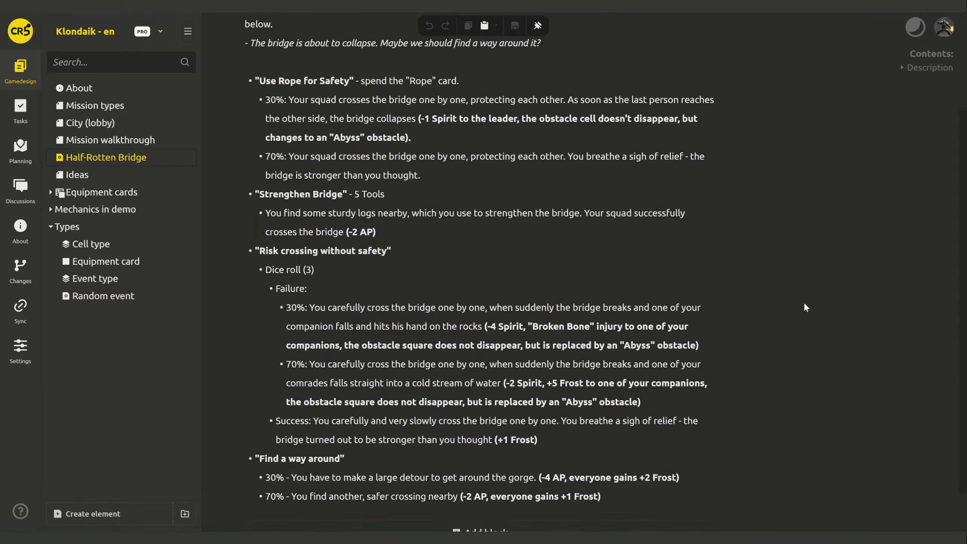
scroll(805, 307, up, 5)
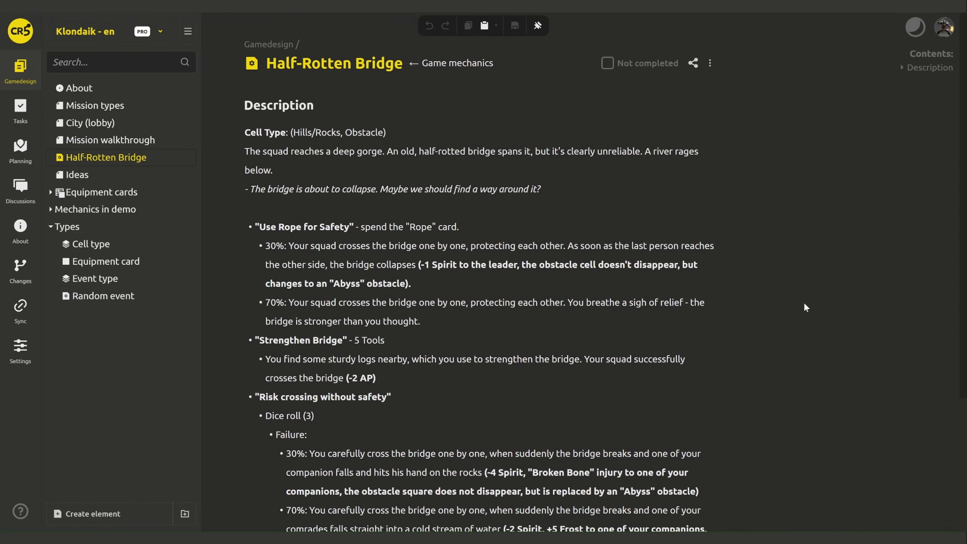
click(710, 63)
click(751, 111)
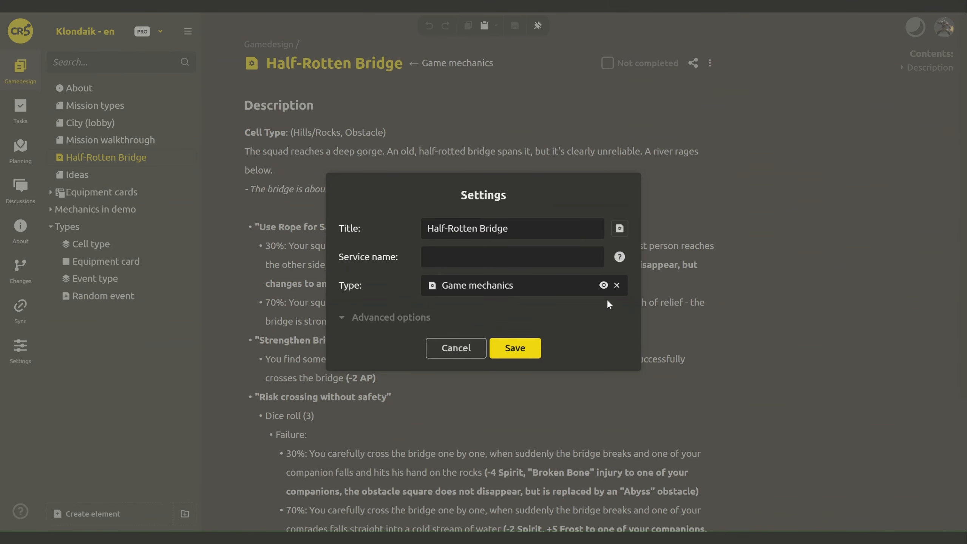
click(555, 281)
text(rand)
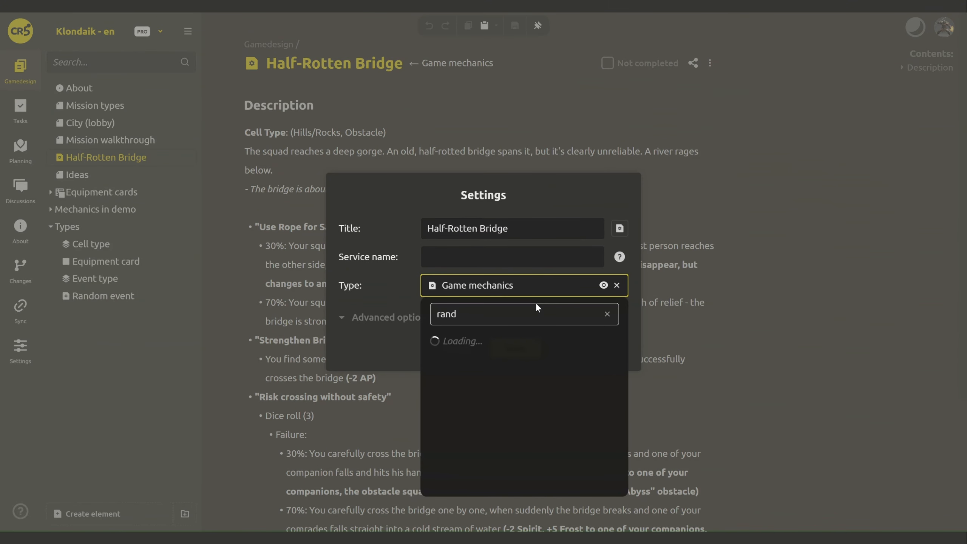
click(512, 343)
click(512, 348)
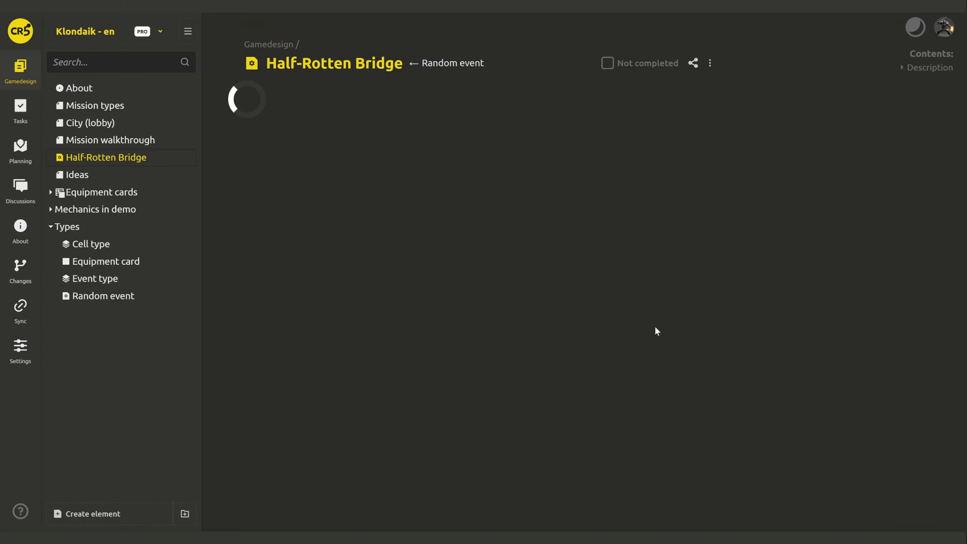
- Set the bridge's cell types to Hills/Rocks and Rivers/Lakes and its event type to Obstacle
scroll(755, 409, down, 10)
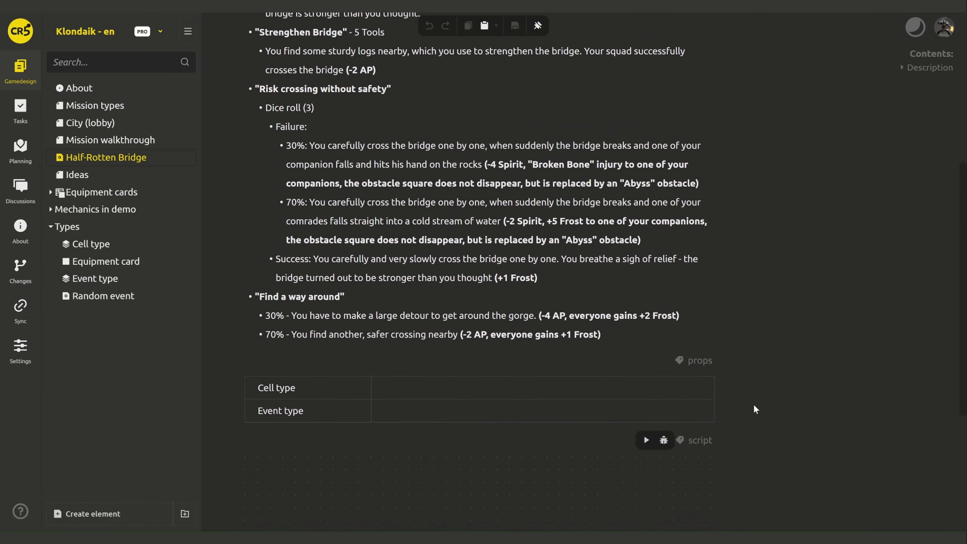
scroll(755, 408, down, 2)
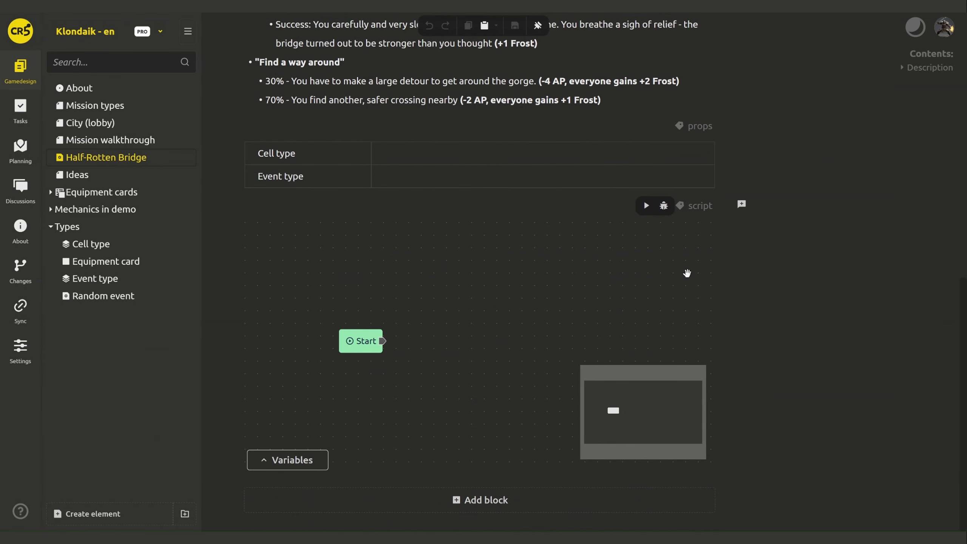
click(388, 155)
click(397, 180)
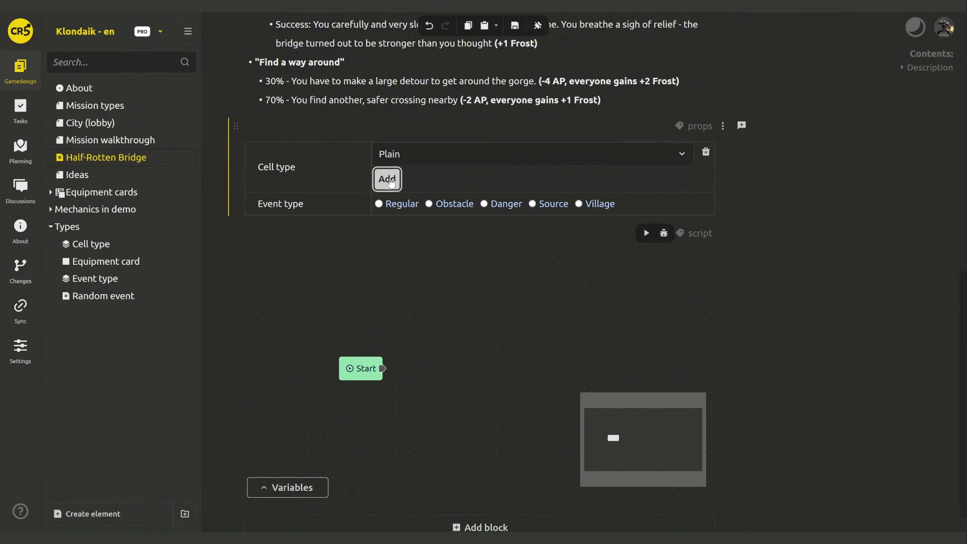
click(394, 182)
click(396, 254)
click(400, 154)
click(402, 201)
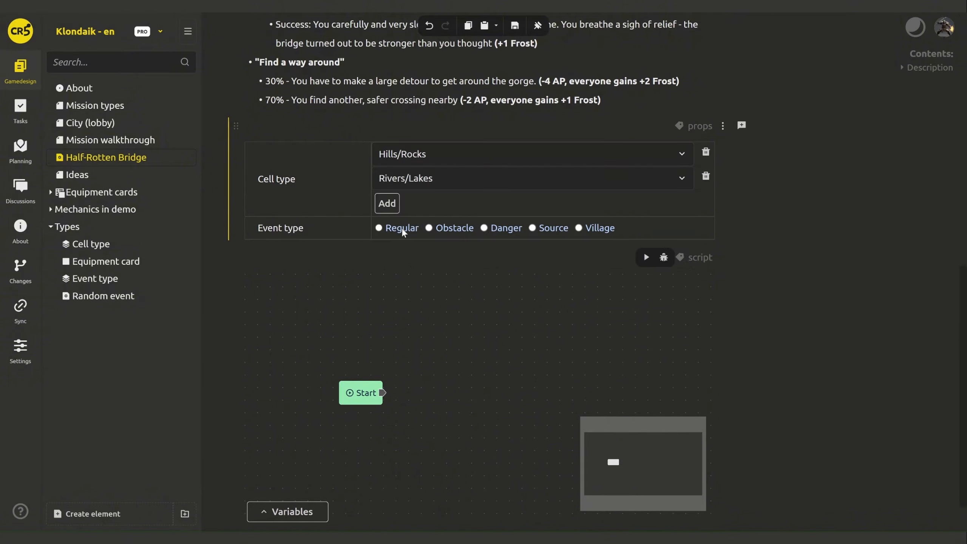
click(456, 230)
click(786, 279)
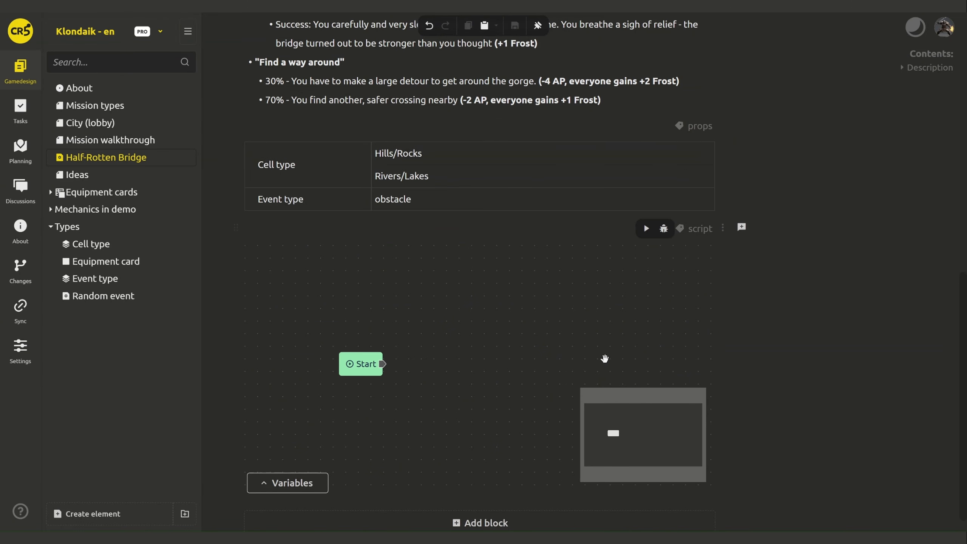
- Attach a Speech node to Start and paste the description's deep-gorge paragraph as its text
drag(383, 364, 434, 360)
click(453, 365)
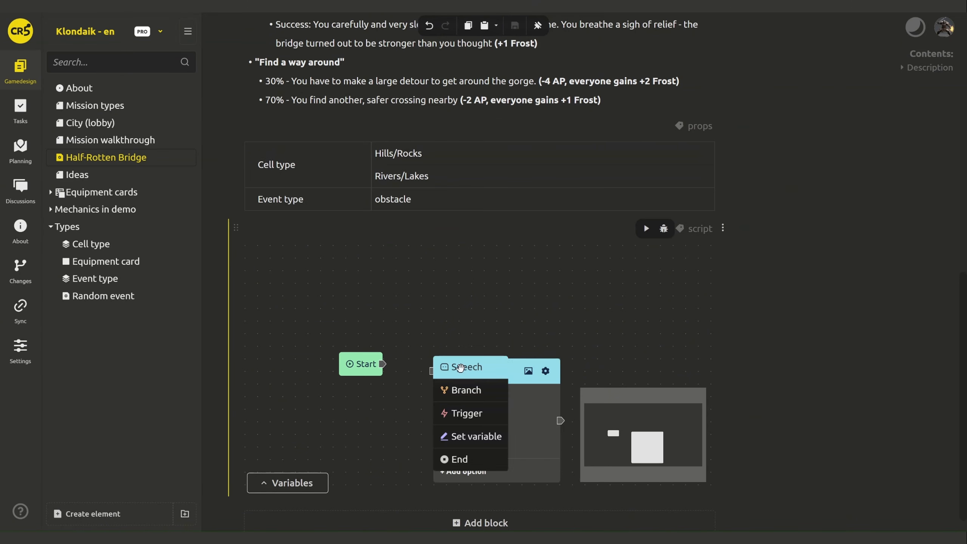
scroll(893, 253, up, 10)
scroll(893, 259, up, 3)
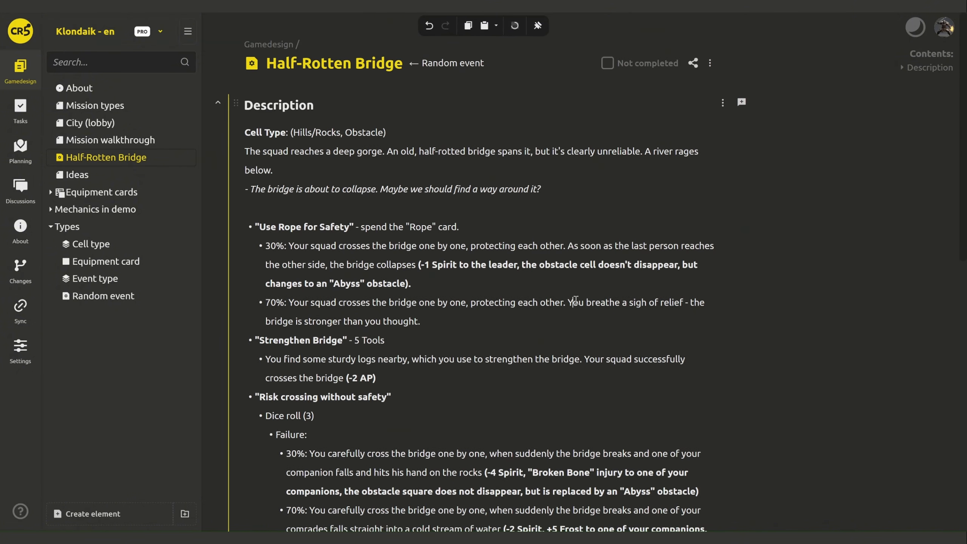
triple_click(255, 156)
key(ctrl+c)
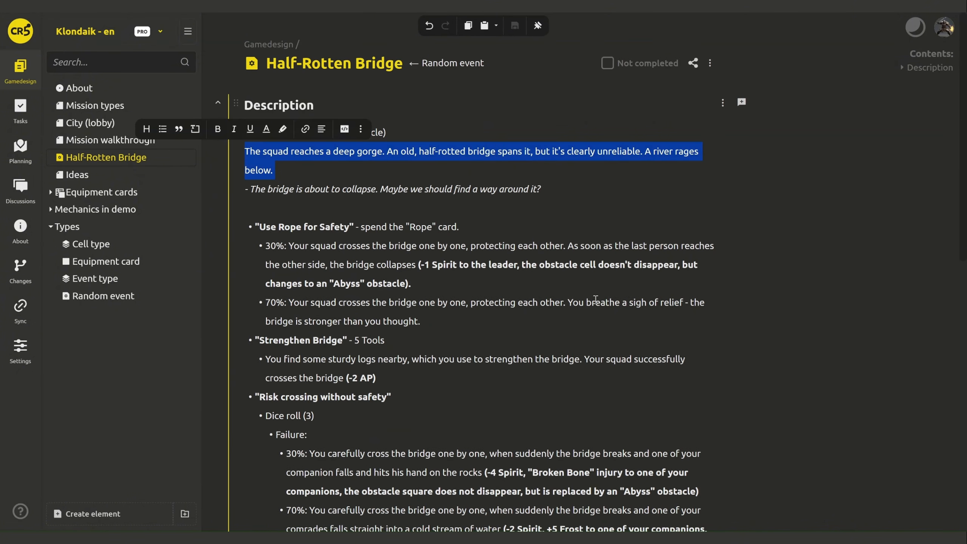
scroll(595, 300, down, 13)
click(486, 418)
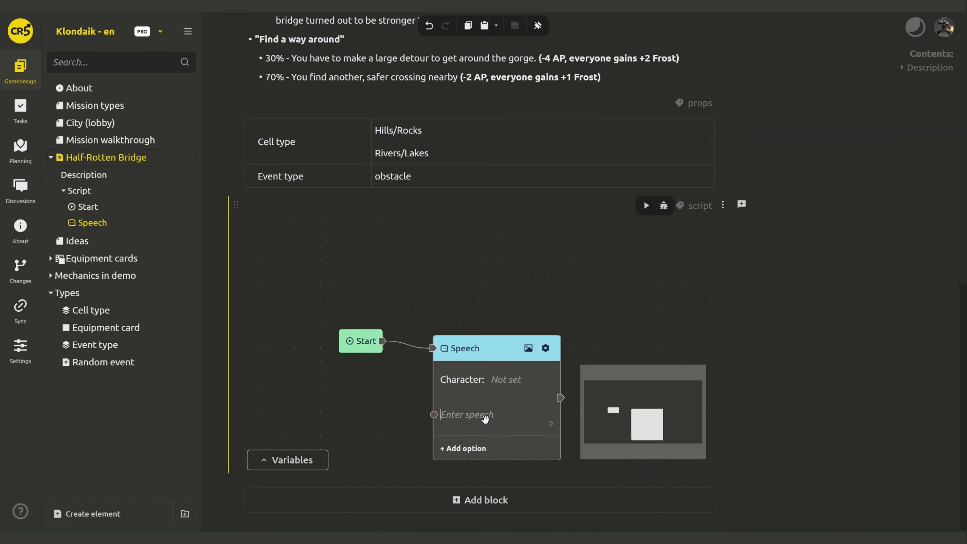
key(ctrl+v)
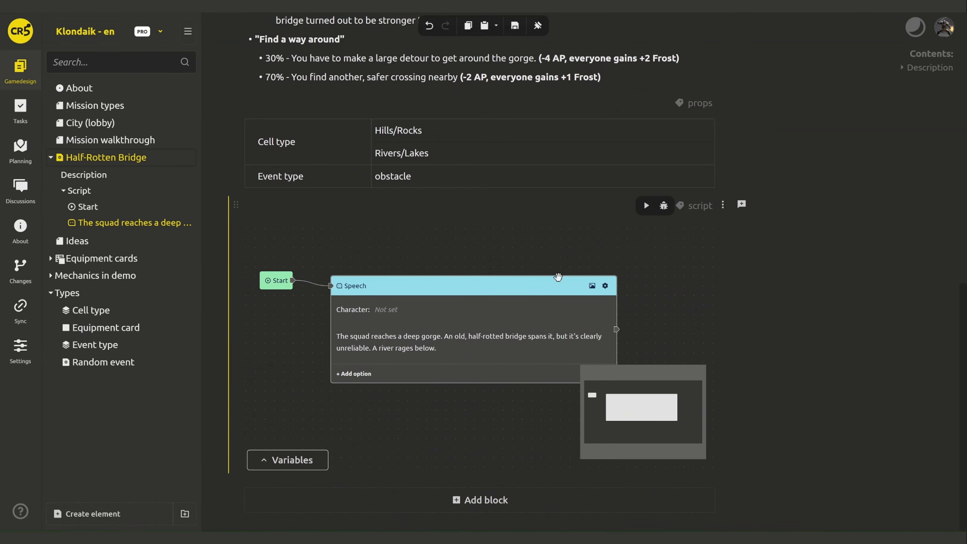
click(605, 285)
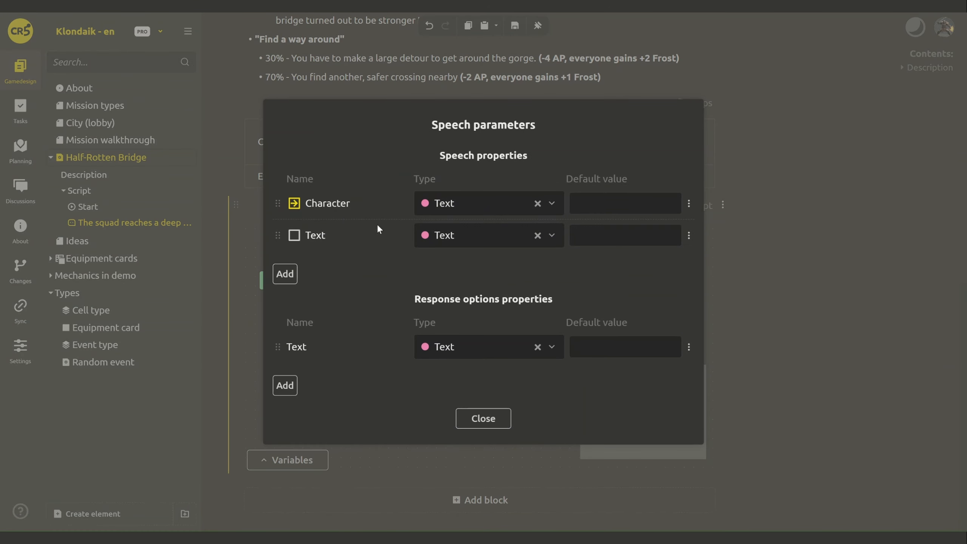
- Delete the Character property from the Speech parameters
click(649, 199)
click(689, 203)
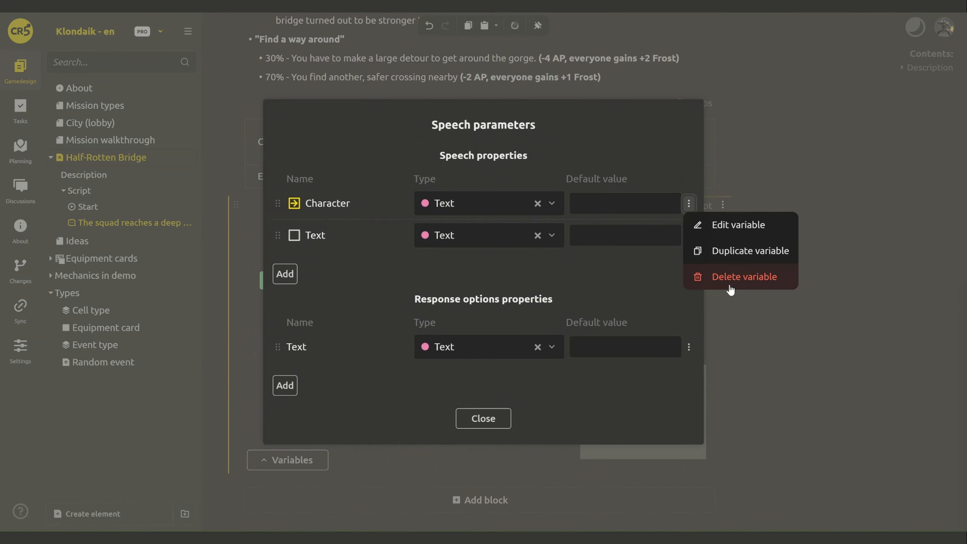
click(733, 271)
click(520, 308)
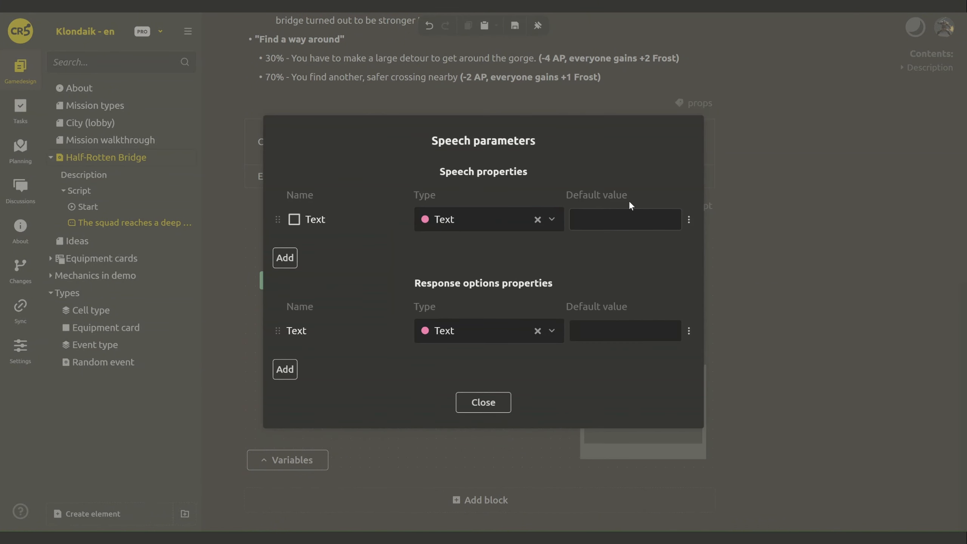
- Add a Text-typed 'Additional' speech property and move Text above it
click(291, 262)
click(430, 200)
text(Ad)
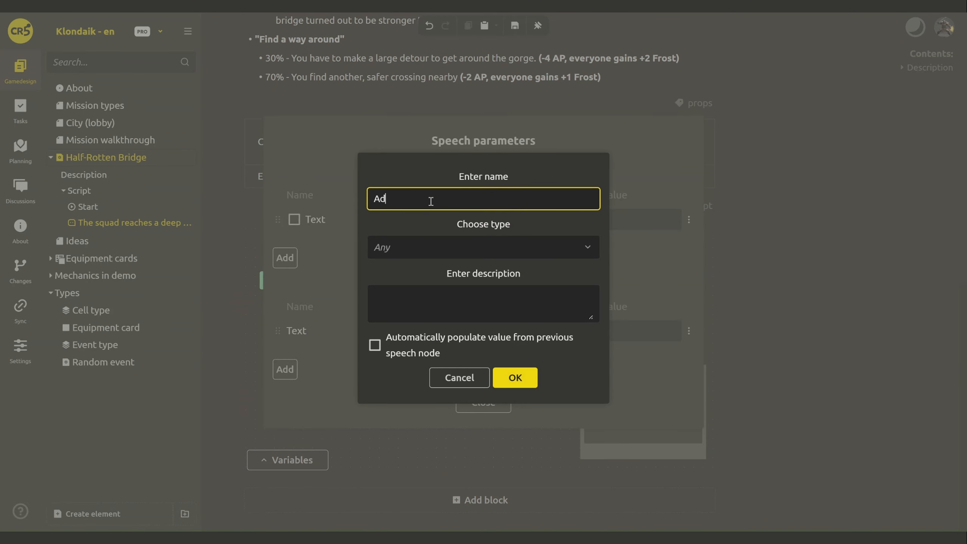
text(ditional)
click(506, 375)
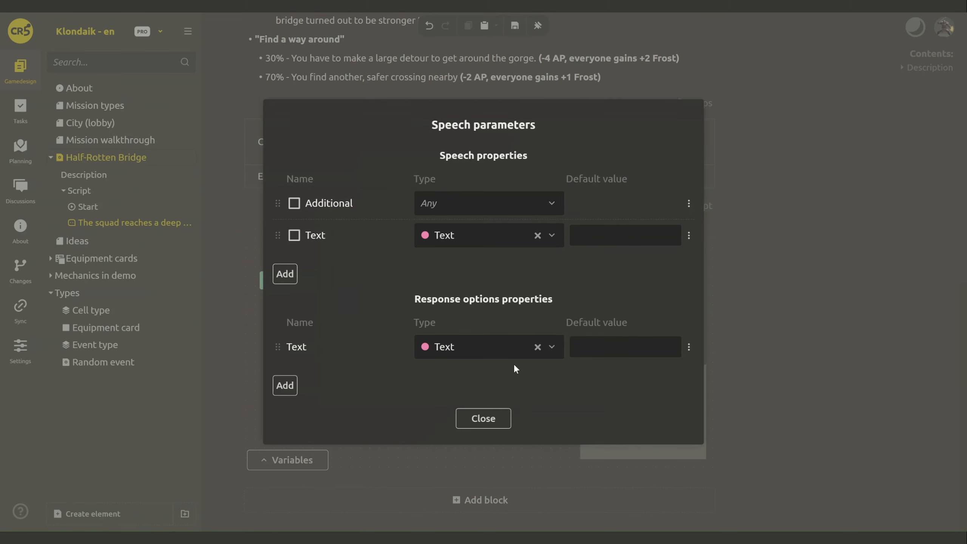
click(469, 206)
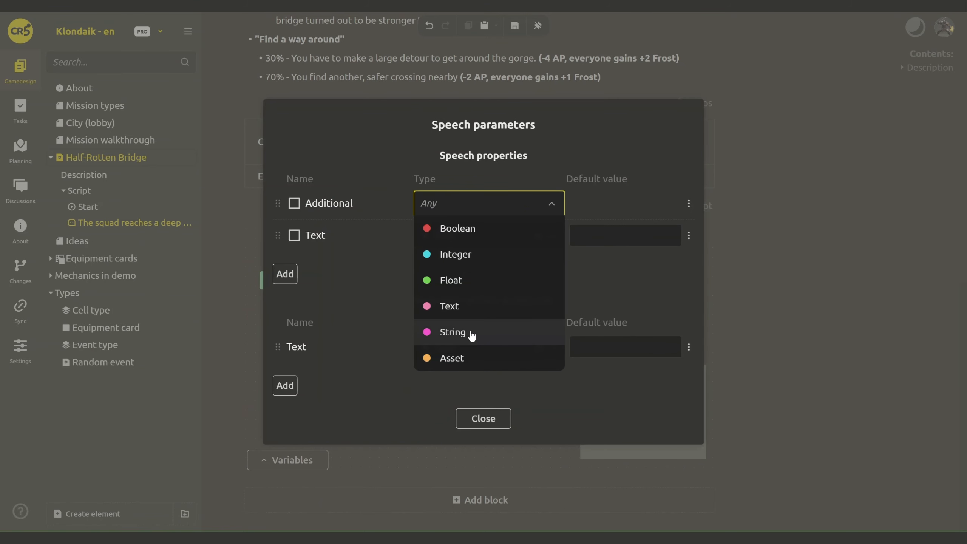
click(471, 308)
drag(278, 233, 281, 200)
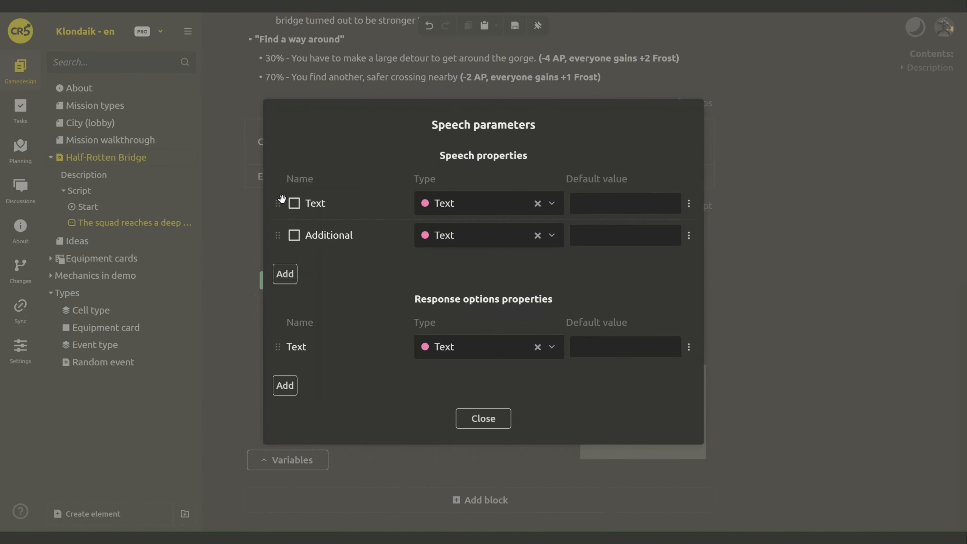
click(484, 418)
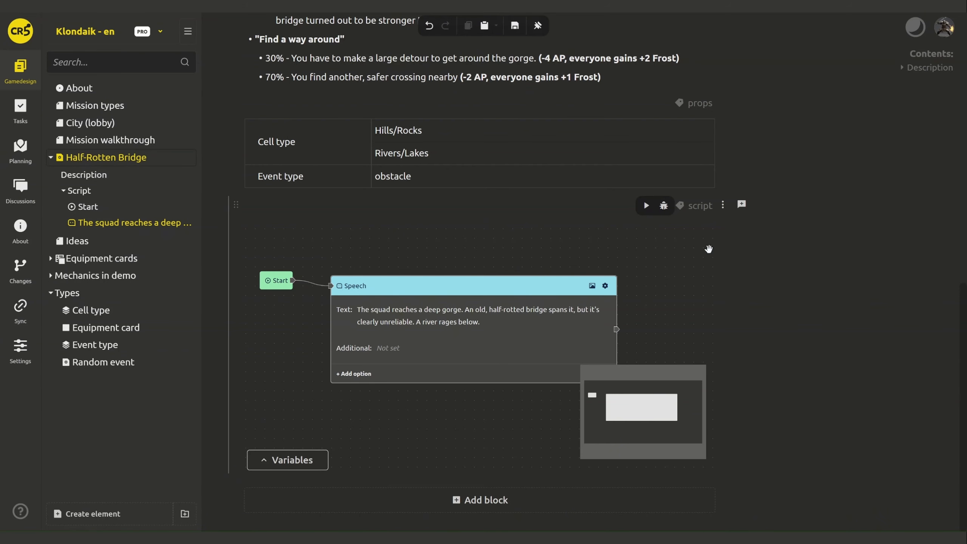
- Copy the italic bridge-collapse line into the Speech node's Additional field
scroll(509, 227, up, 15)
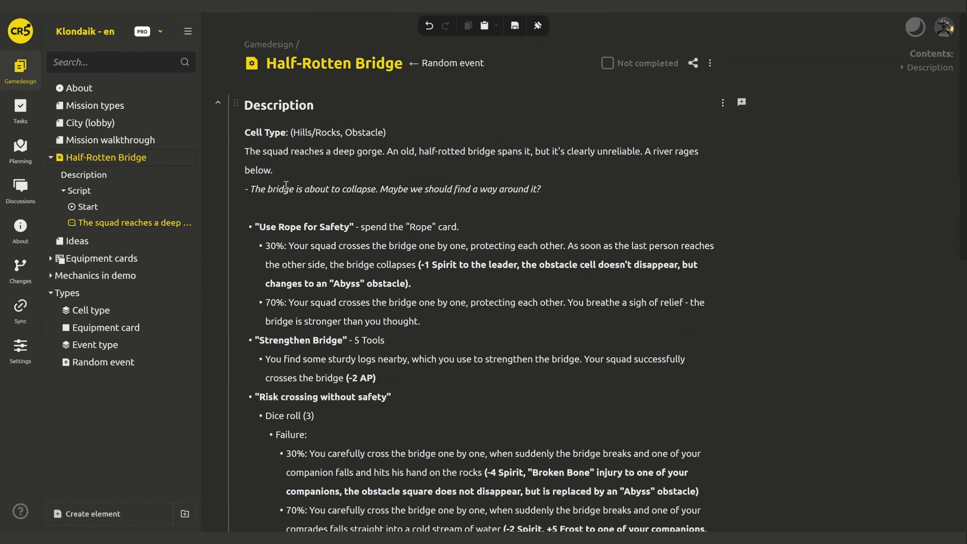
click(285, 187)
click(508, 189)
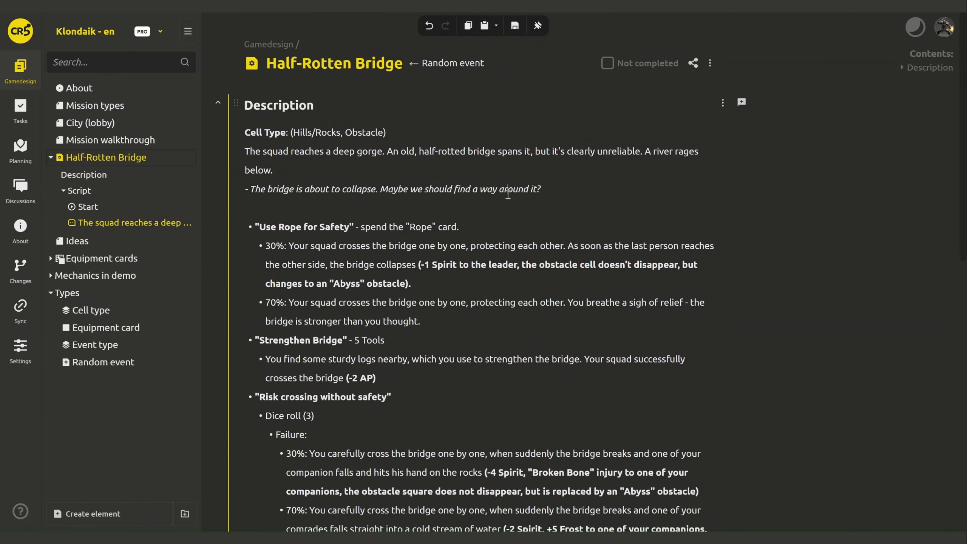
drag(537, 189, 257, 195)
scroll(410, 349, down, 15)
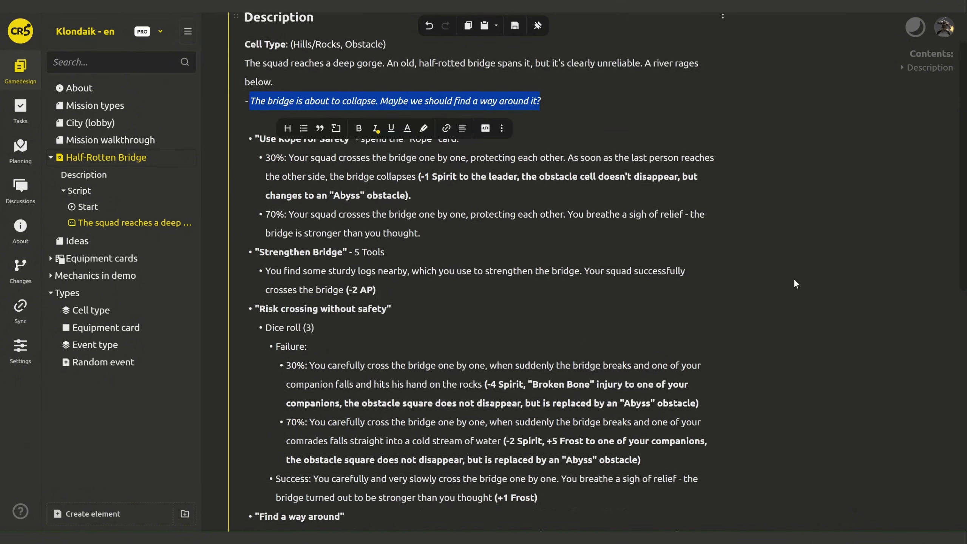
click(410, 349)
key(ctrl+v)
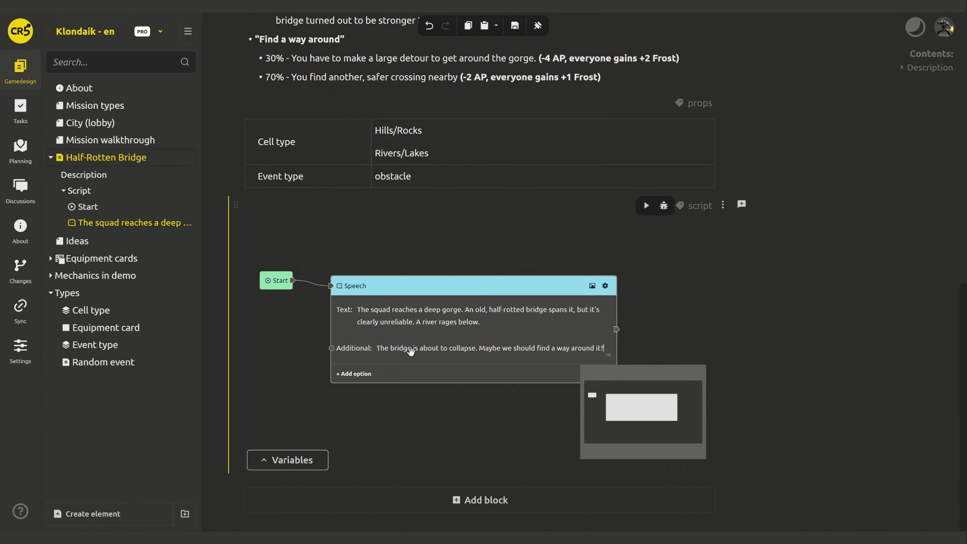
click(654, 317)
- Add response options 'Use Rope for Safety' and 'Strengthen Bridge' to the Speech node
drag(656, 343, 625, 285)
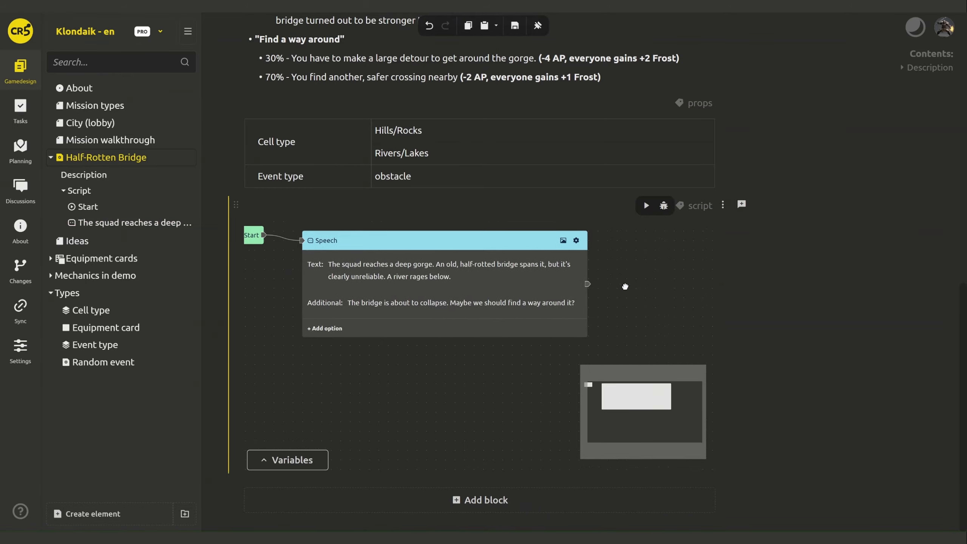
scroll(625, 285, down, 2)
scroll(621, 285, up, 20)
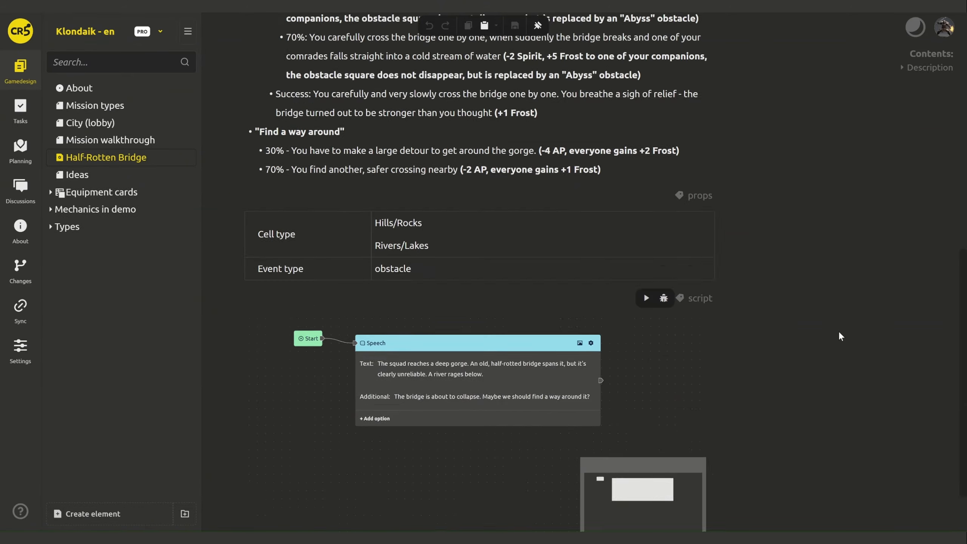
click(373, 216)
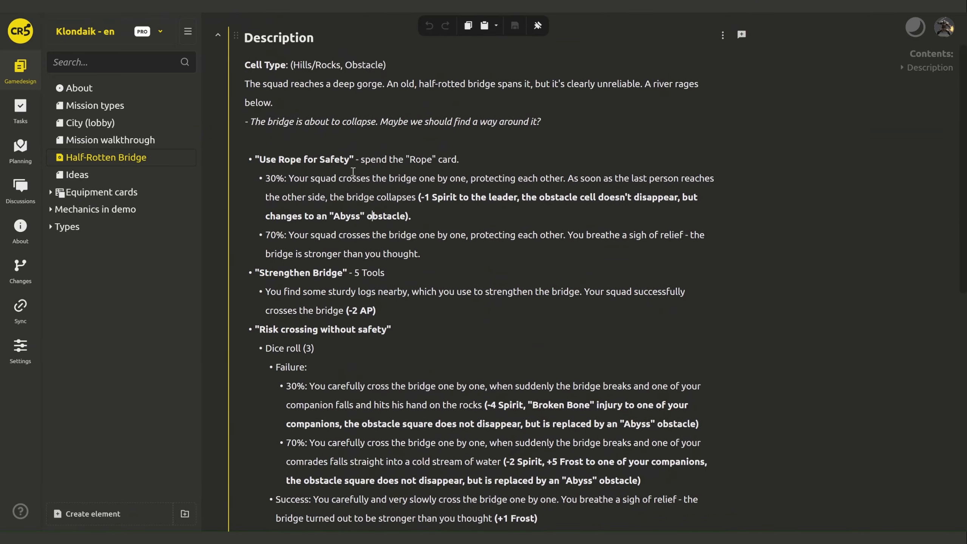
drag(260, 160, 349, 160)
scroll(838, 306, down, 12)
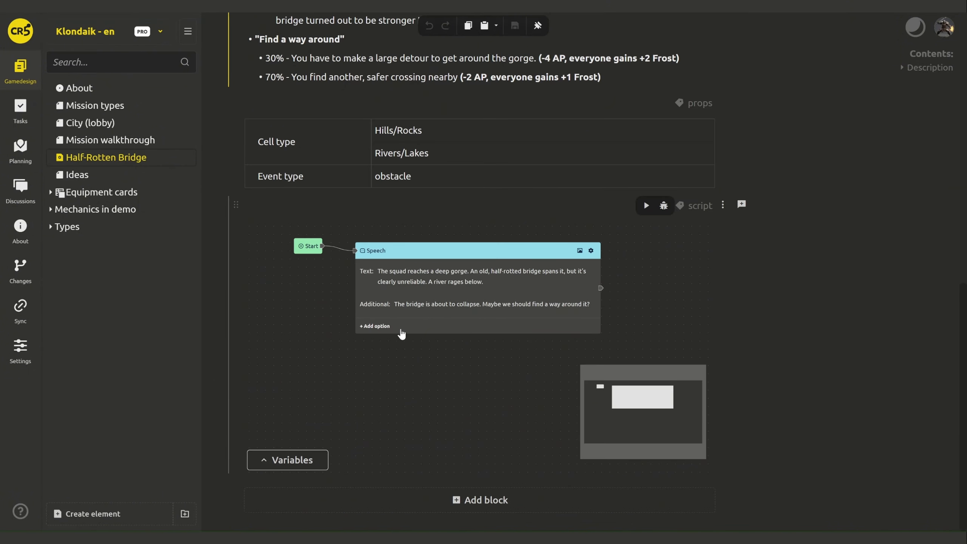
click(376, 327)
key(ctrl+v)
scroll(848, 319, up, 12)
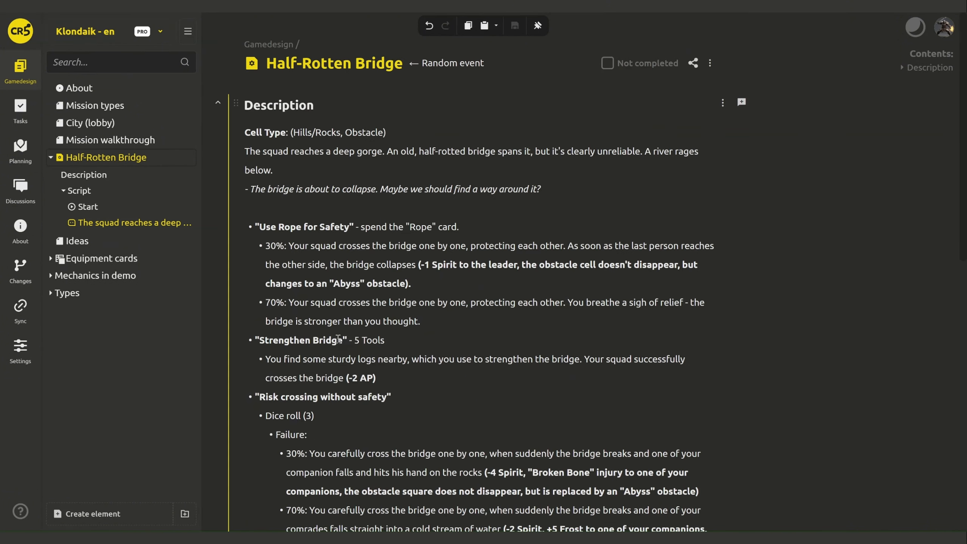
drag(332, 340, 259, 340)
scroll(824, 364, down, 12)
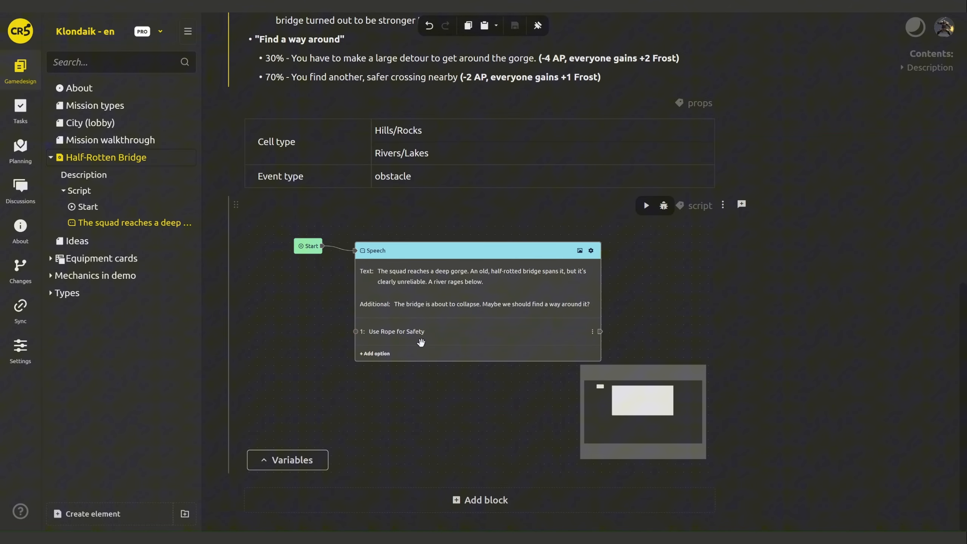
click(382, 357)
key(ctrl+v)
- Add response options 'Risk crossing without safety' and 'Find a way around'
scroll(384, 343, up, 12)
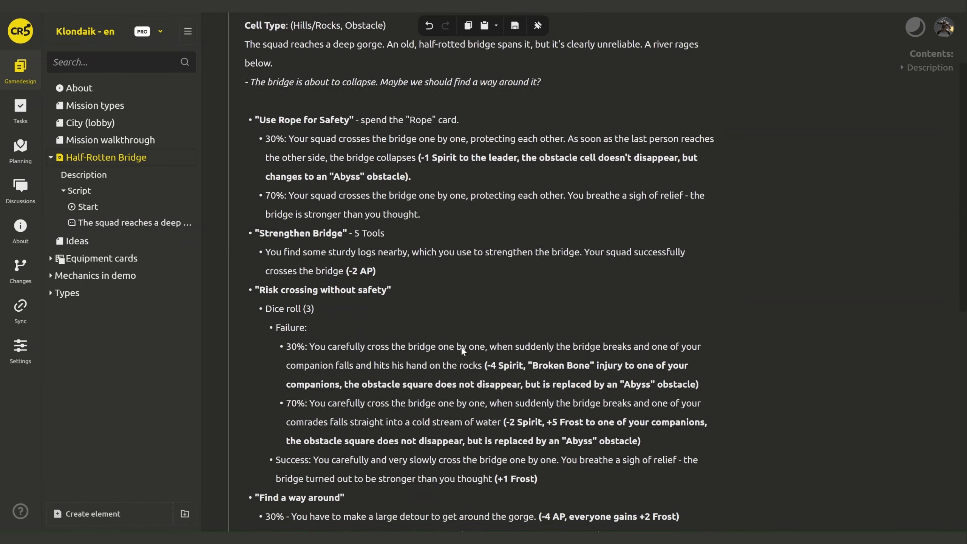
drag(387, 285, 259, 285)
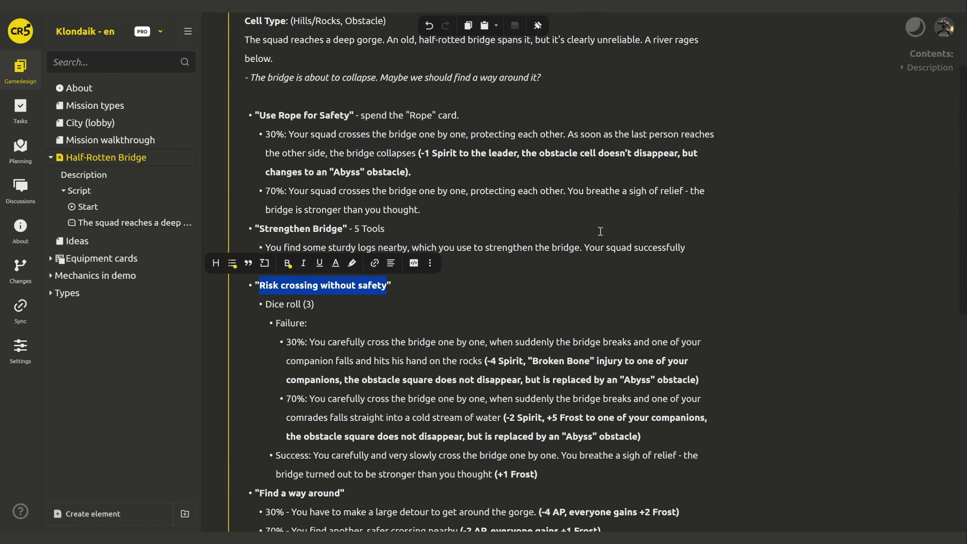
scroll(600, 231, down, 12)
click(392, 385)
key(ctrl+v)
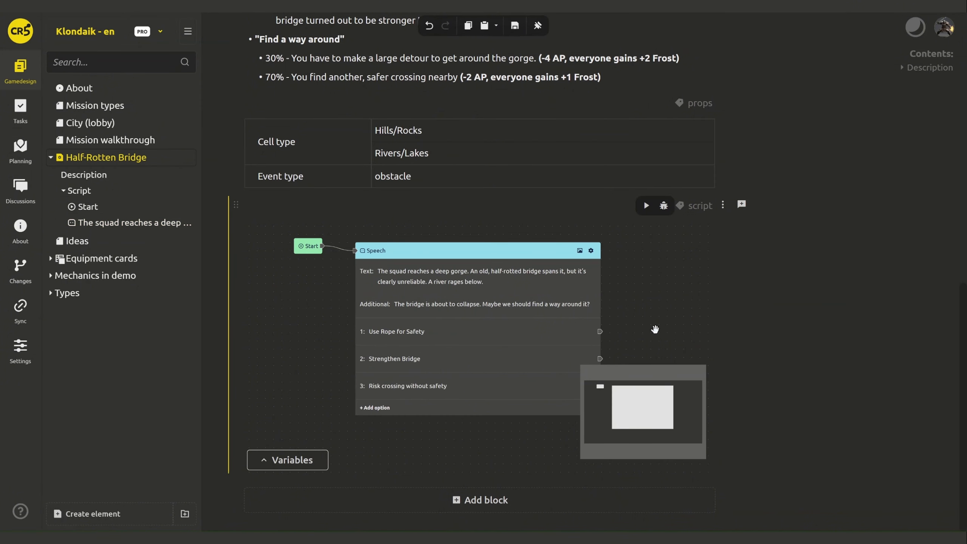
scroll(655, 328, up, 10)
scroll(655, 329, down, 4)
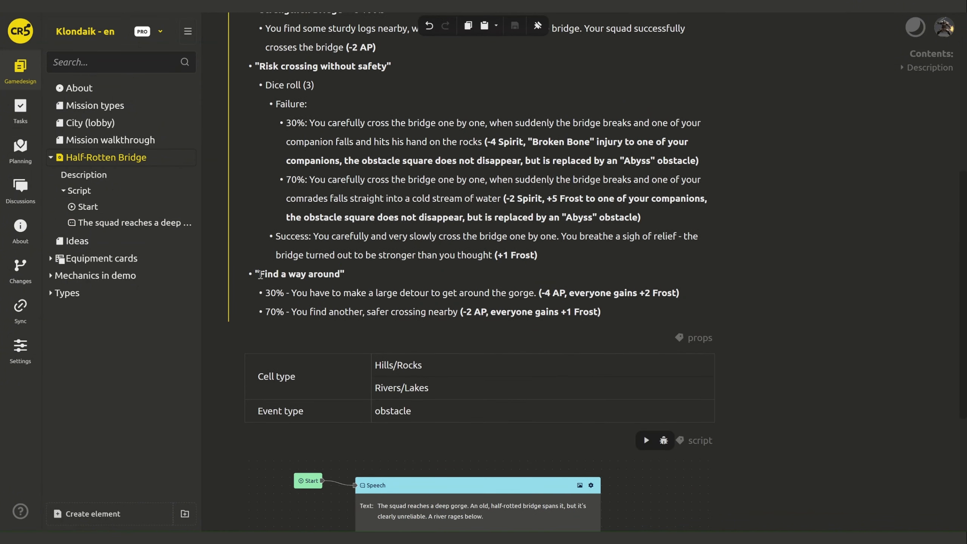
drag(260, 274, 343, 274)
scroll(472, 343, down, 5)
click(464, 414)
text(Find a way around)
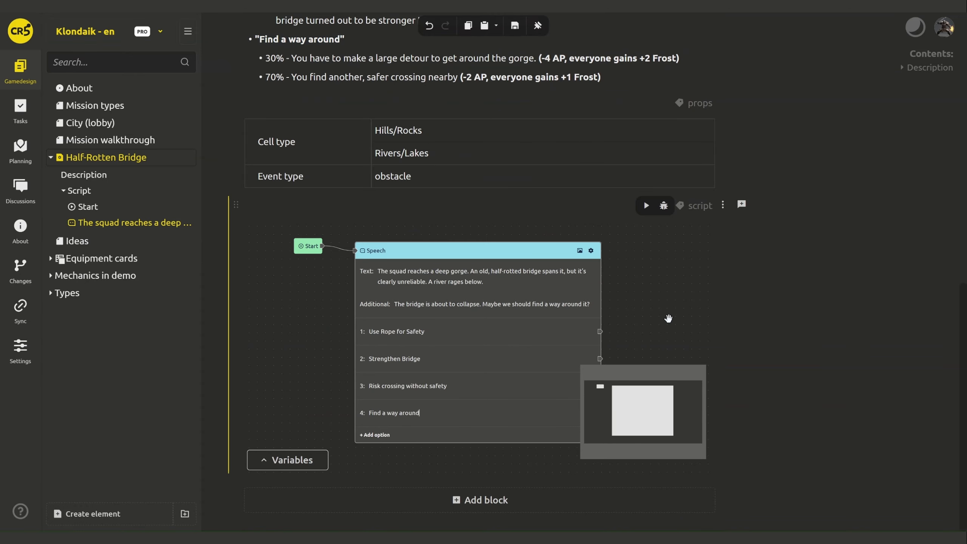
drag(662, 319, 629, 294)
scroll(654, 299, down, 1)
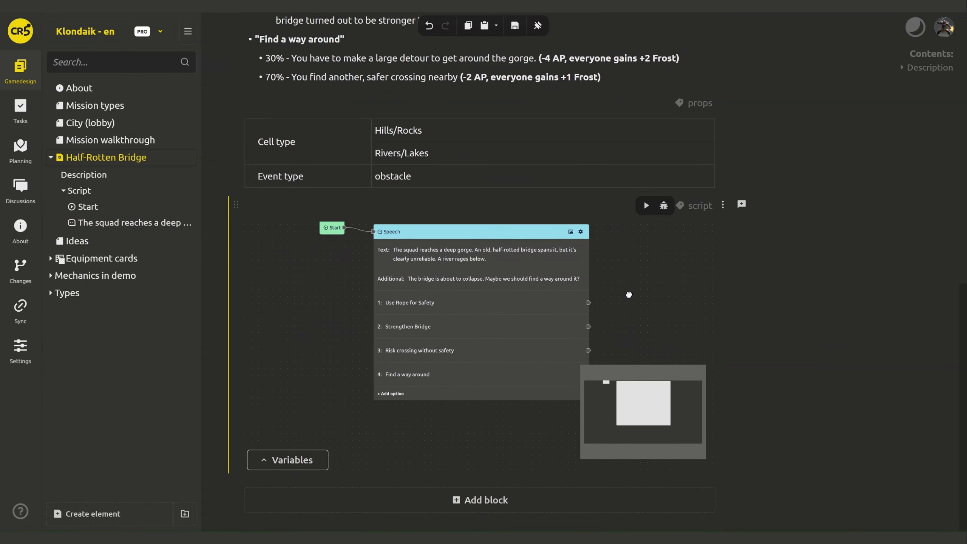
- Add an Integer response property named Tools in the Speech node's settings
click(580, 231)
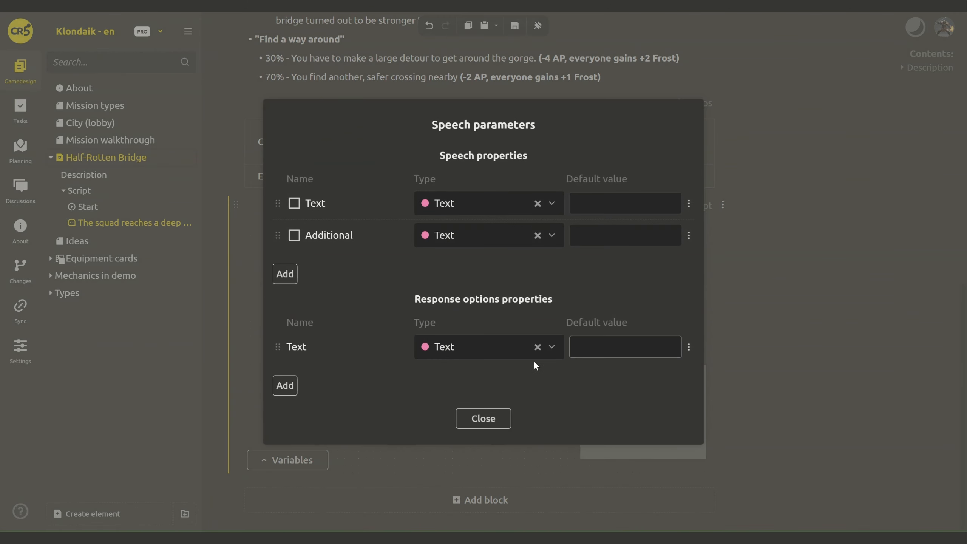
click(284, 385)
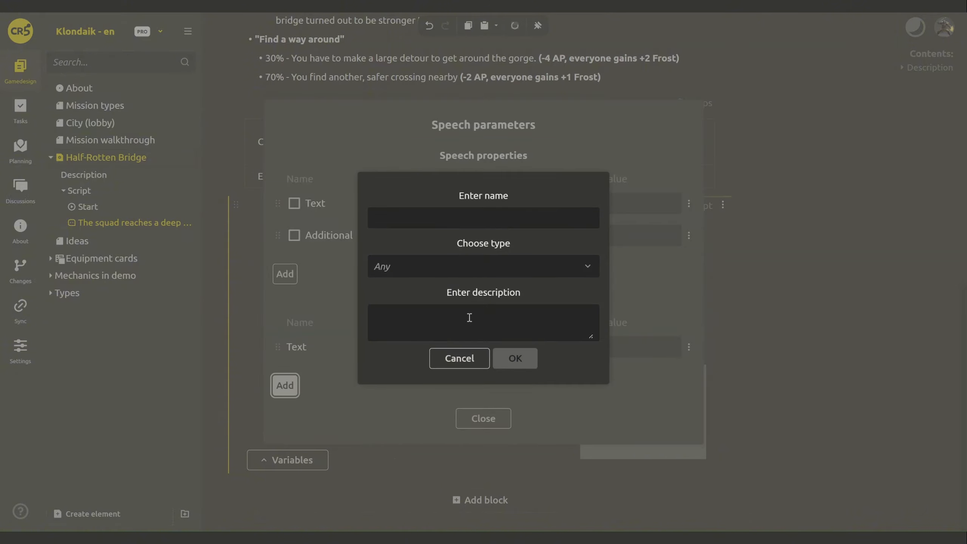
click(467, 216)
text(Tools)
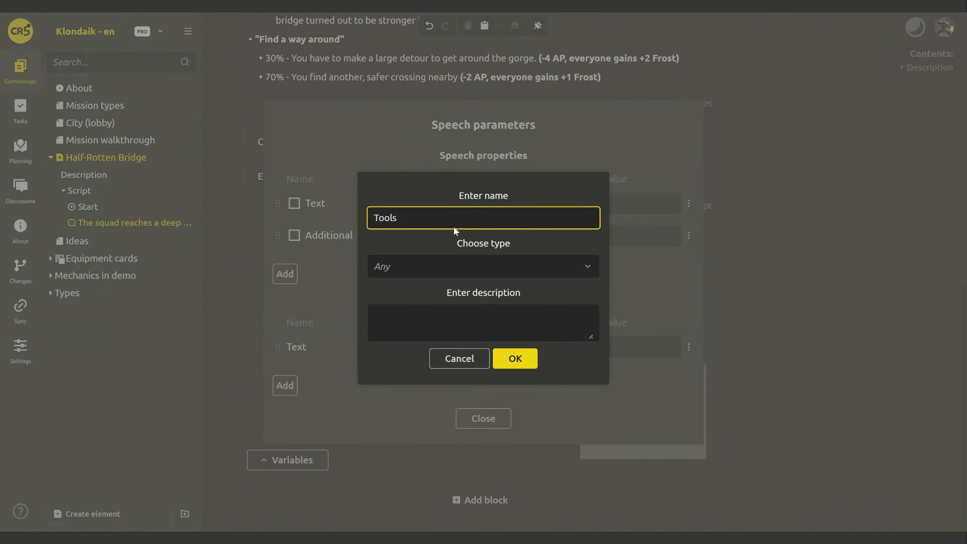
click(434, 265)
click(436, 320)
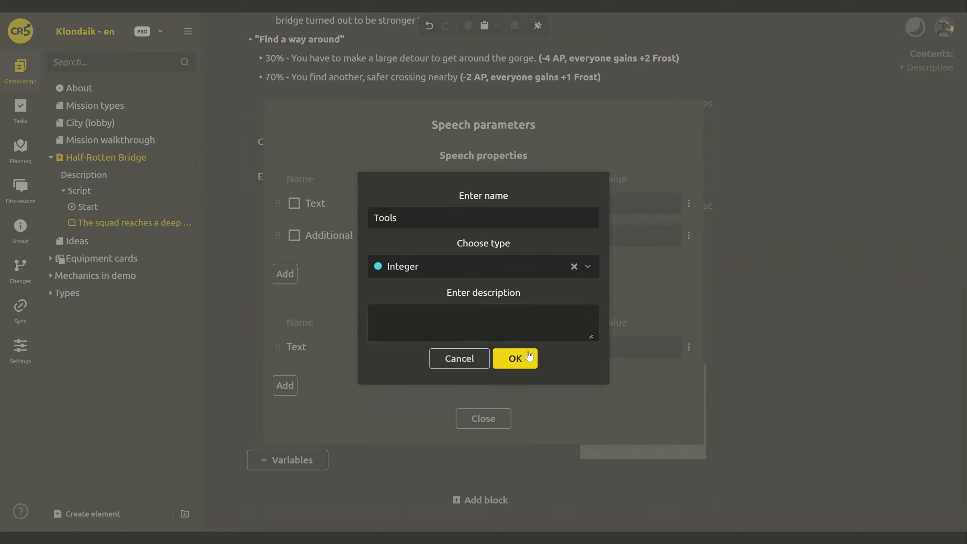
click(515, 358)
click(487, 432)
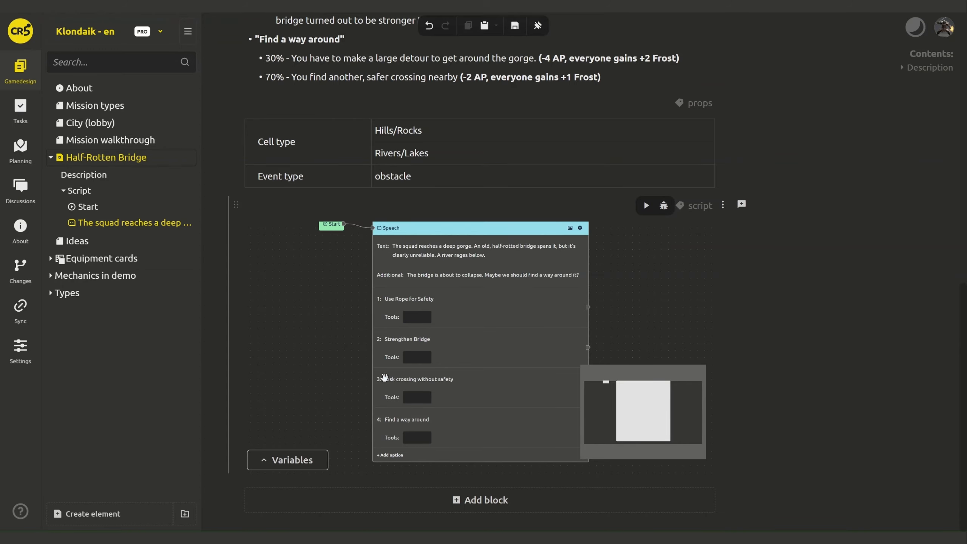
- Set Strengthen Bridge's Tools value to 5 and move the Start node further left
click(411, 358)
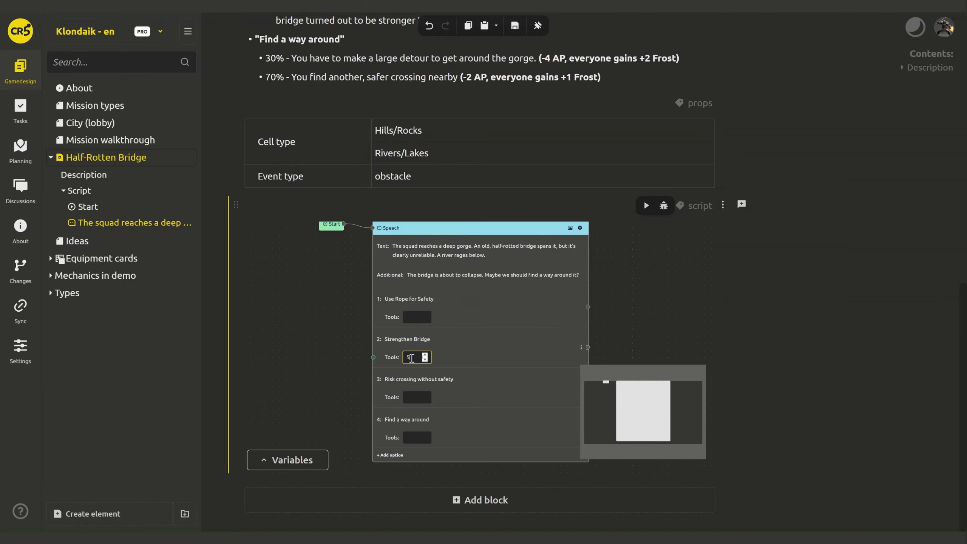
scroll(321, 351, down, 3)
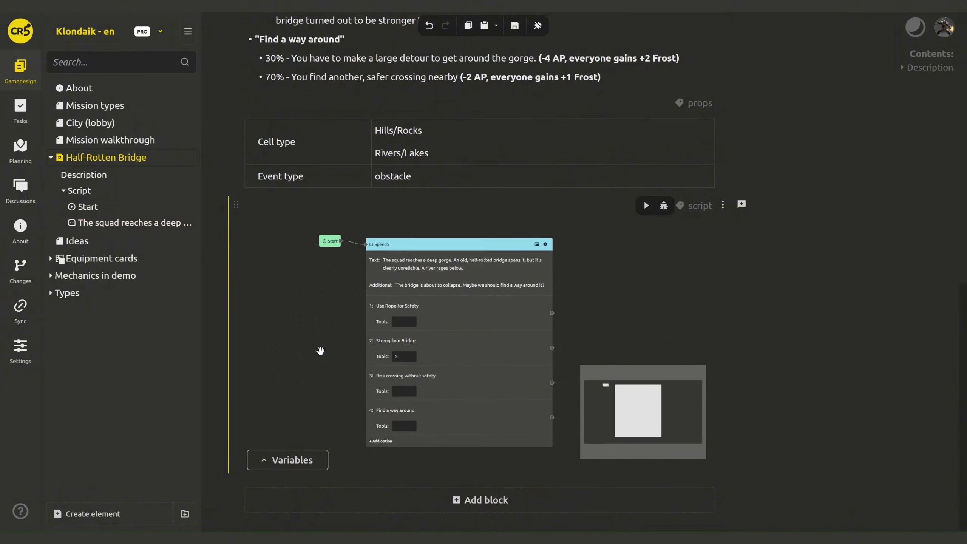
drag(320, 351, 381, 361)
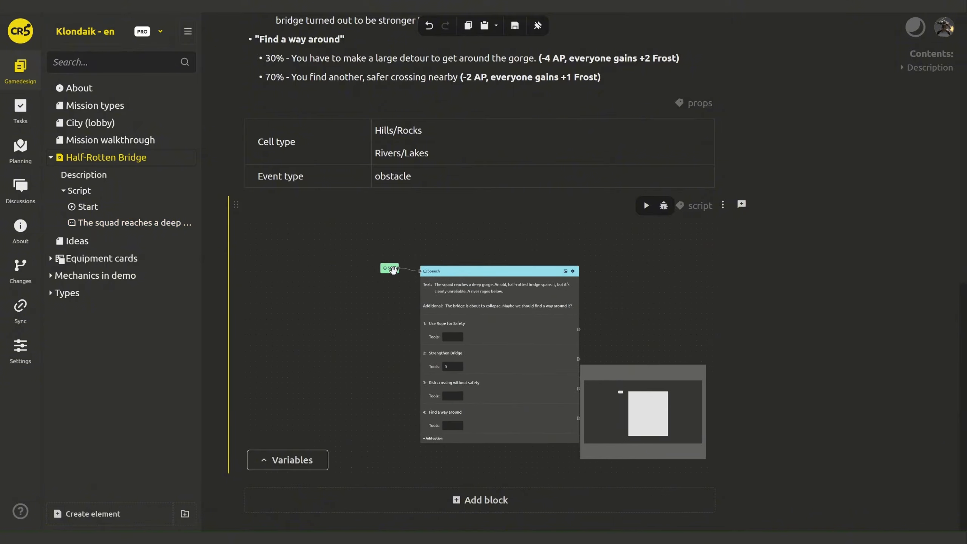
drag(393, 270, 326, 280)
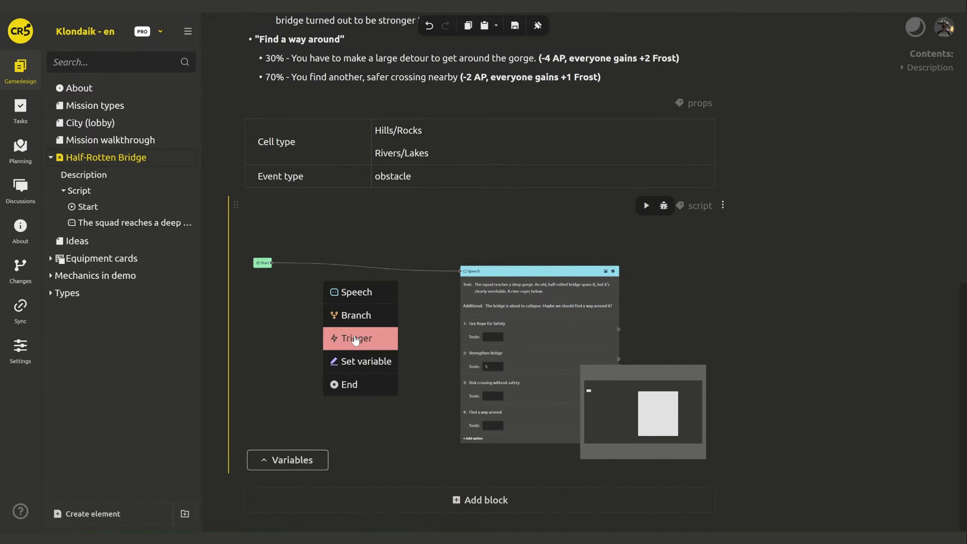
- Insert a Trigger node named hasCard between Start and Speech
click(340, 338)
click(336, 299)
text(G)
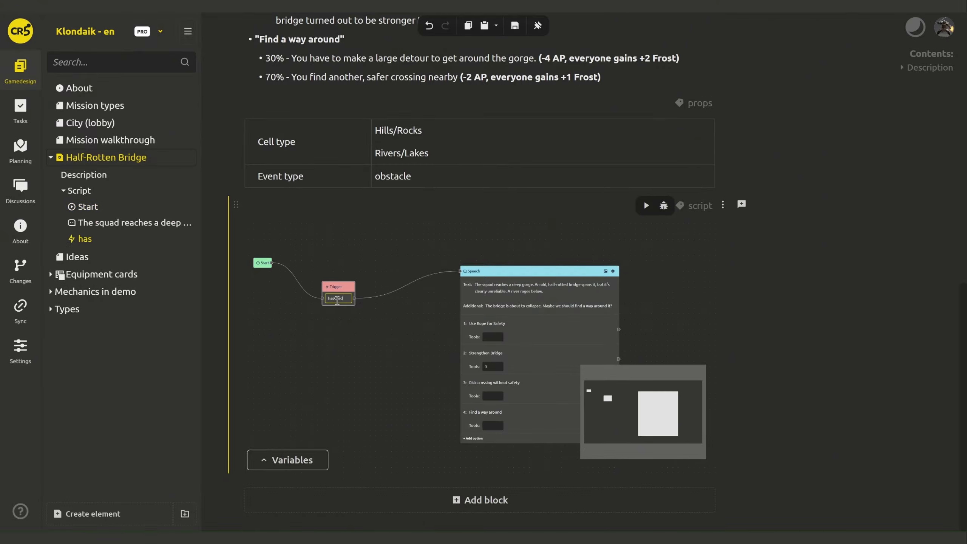
click(359, 326)
drag(335, 286, 321, 268)
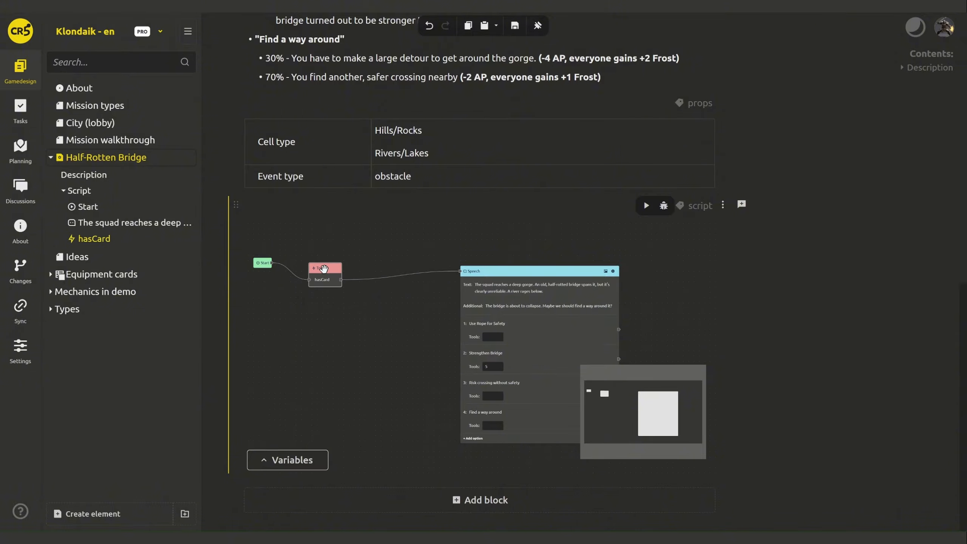
- Give hasCard an Equipment card asset input named card, set to Rope
right_click(321, 268)
click(339, 280)
click(460, 219)
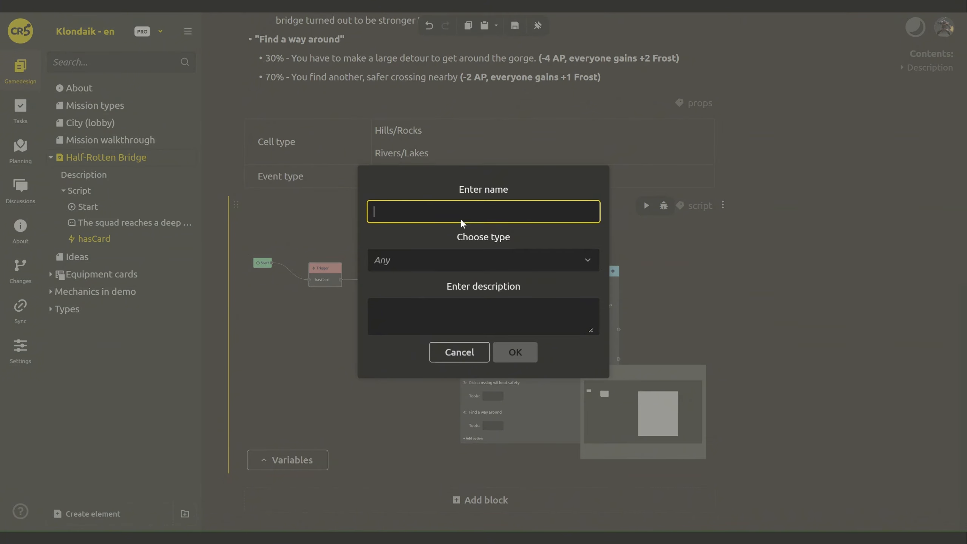
text(card)
click(440, 261)
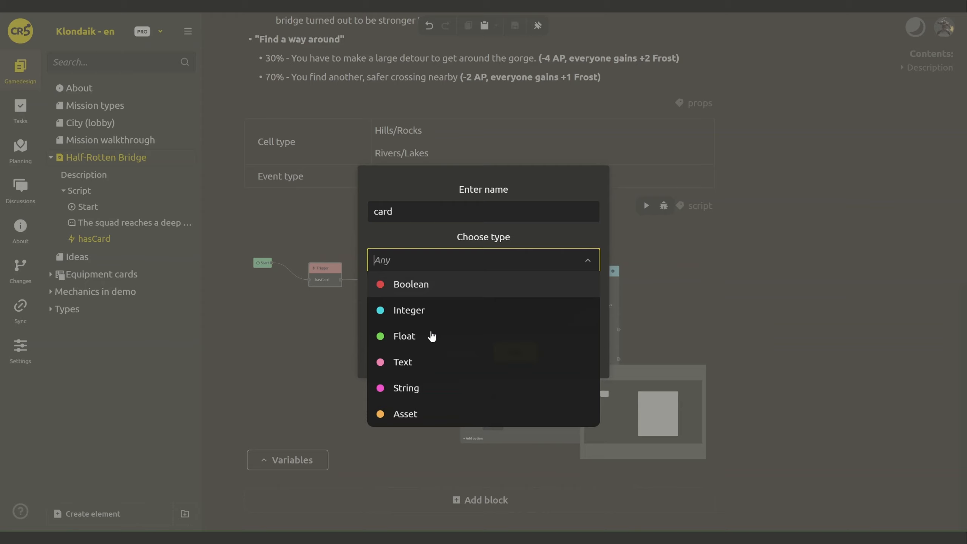
click(421, 416)
click(527, 264)
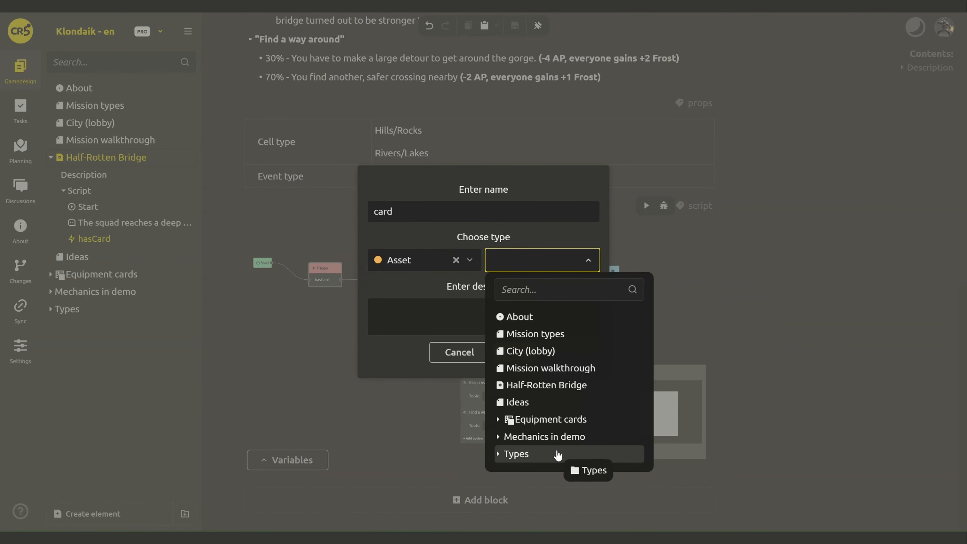
text(card)
click(497, 334)
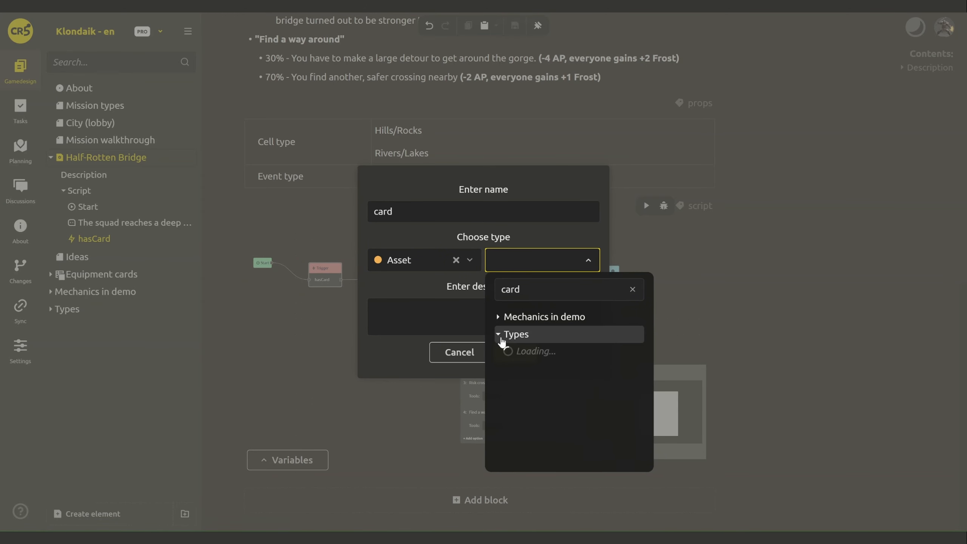
click(532, 351)
click(512, 351)
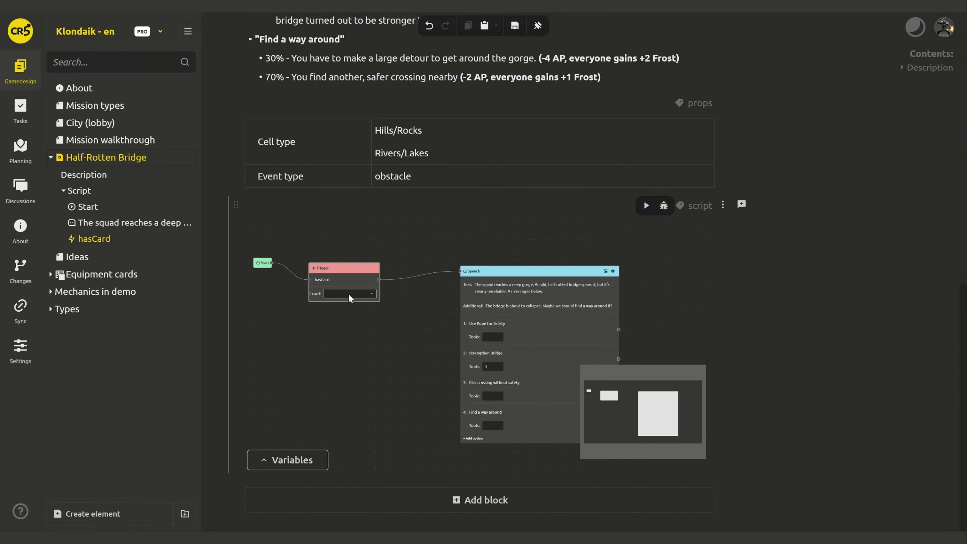
click(348, 294)
text(rope)
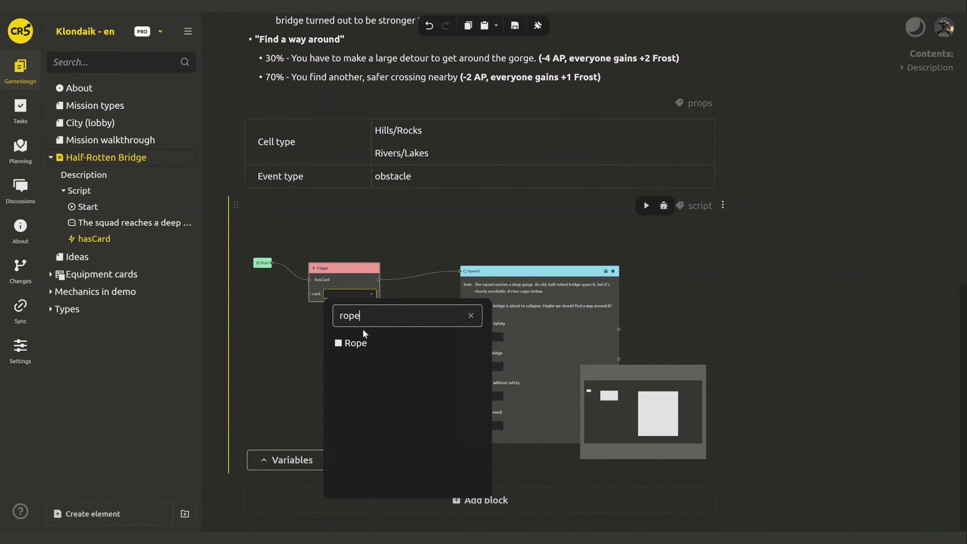
click(365, 339)
- Add a Boolean 'result' output to hasCard and wire it into a condition on Use Rope for Safety
right_click(367, 270)
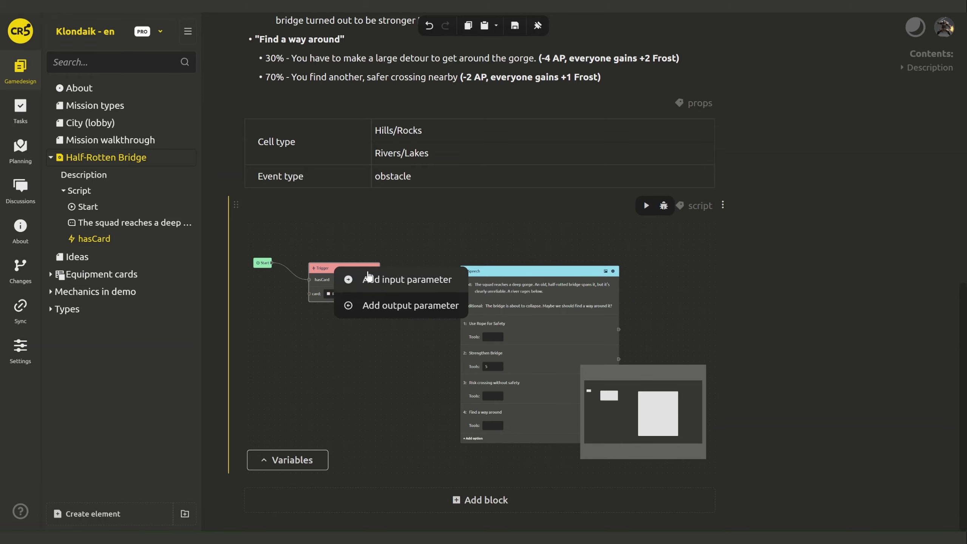
click(366, 304)
click(449, 212)
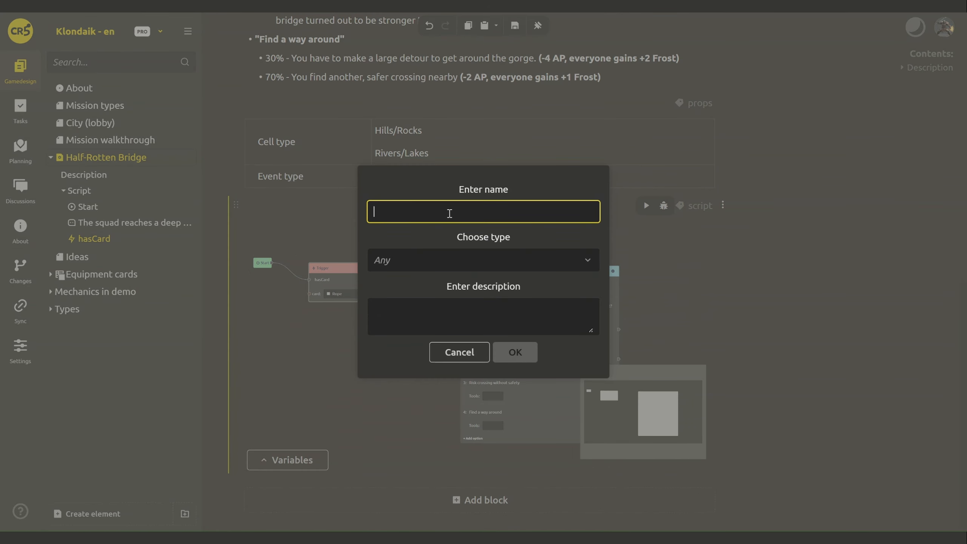
text(result)
key(Tab)
text(b)
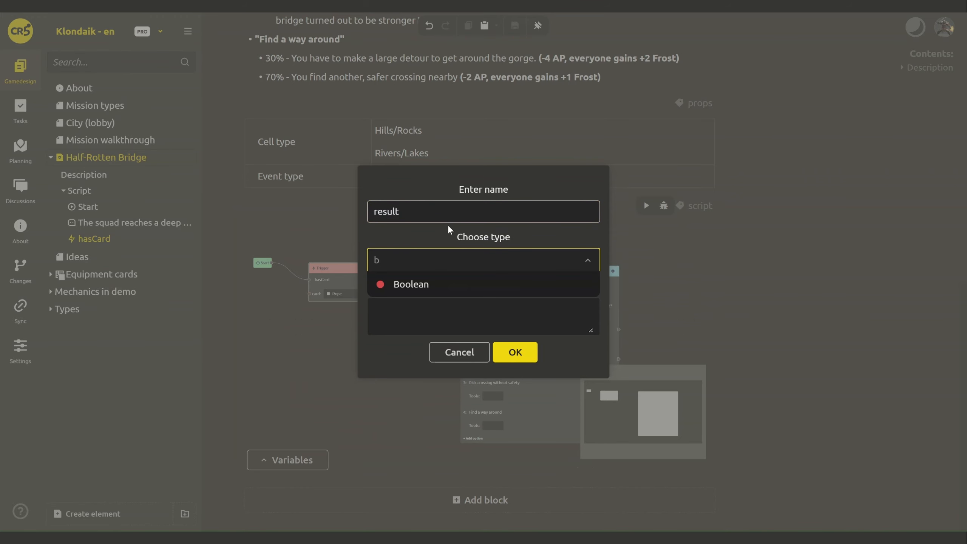
click(434, 286)
click(509, 350)
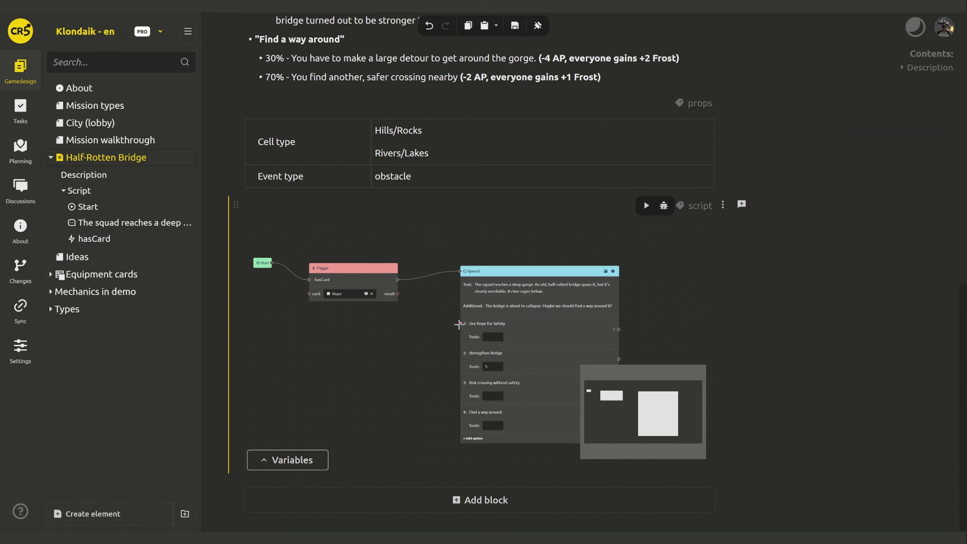
right_click(462, 324)
click(477, 329)
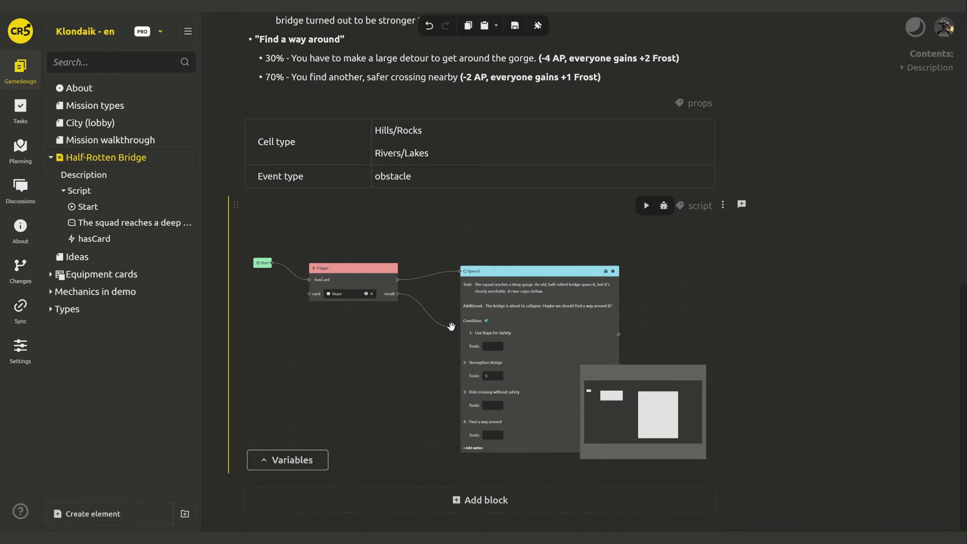
drag(631, 341, 526, 323)
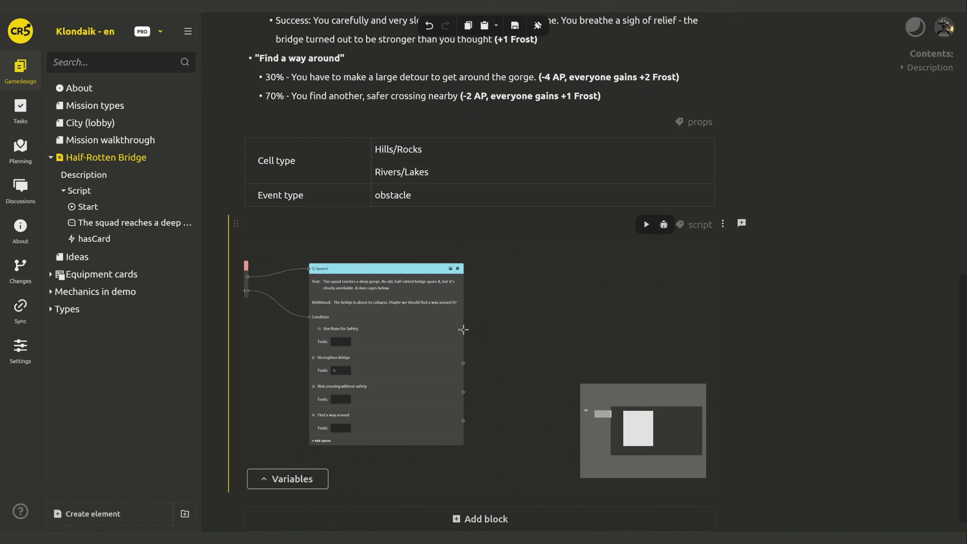
- Add a discardCard trigger after Use Rope for Safety with an Equipment card input named card
click(550, 375)
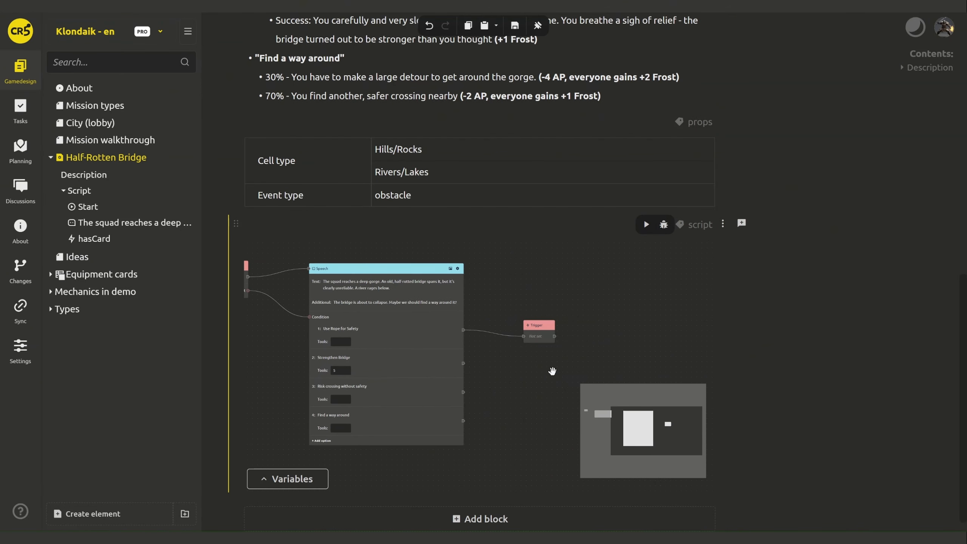
right_click(541, 334)
click(555, 337)
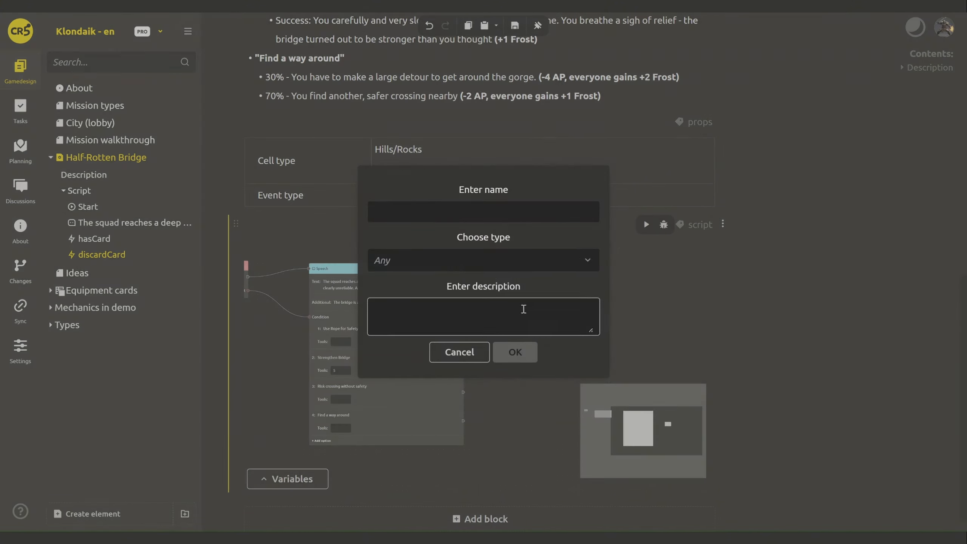
text(card)
click(436, 261)
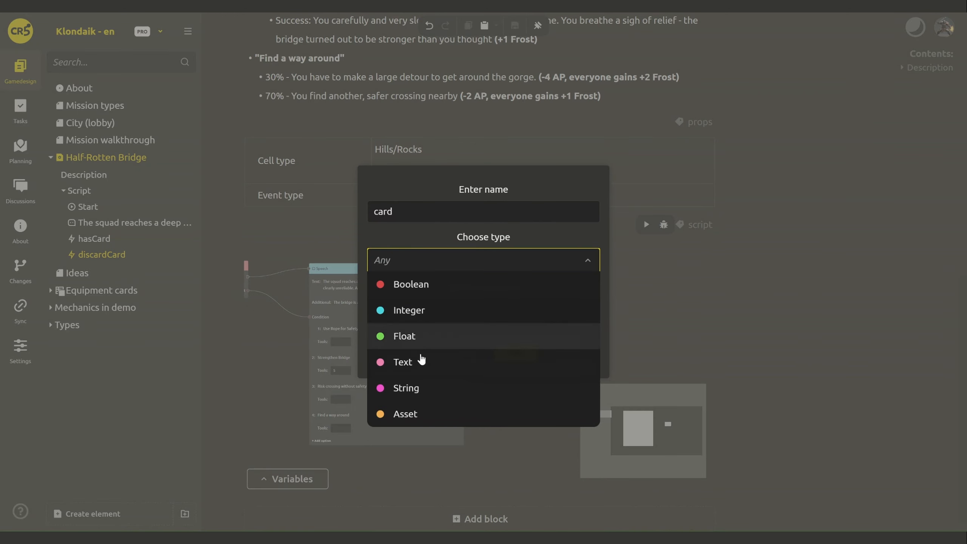
click(419, 413)
click(529, 266)
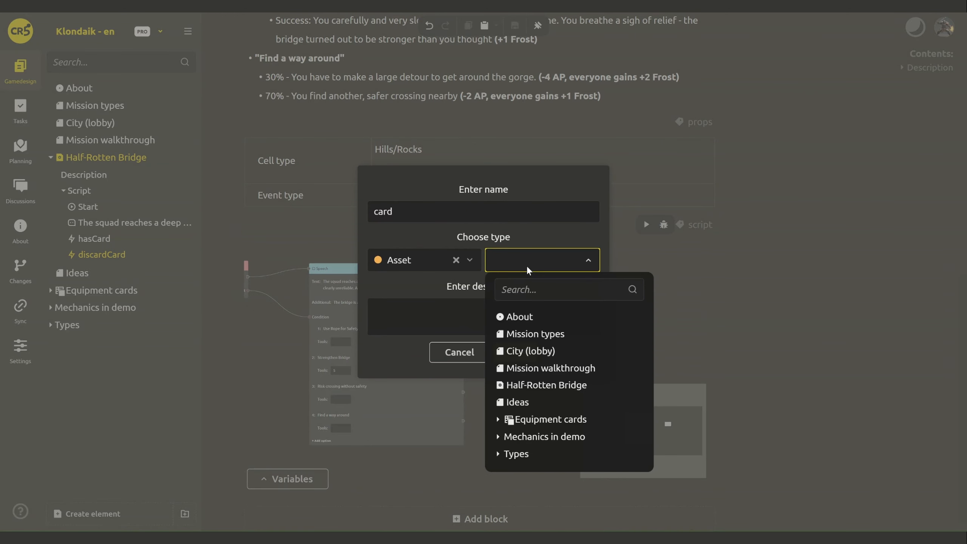
text(card)
click(498, 335)
click(542, 353)
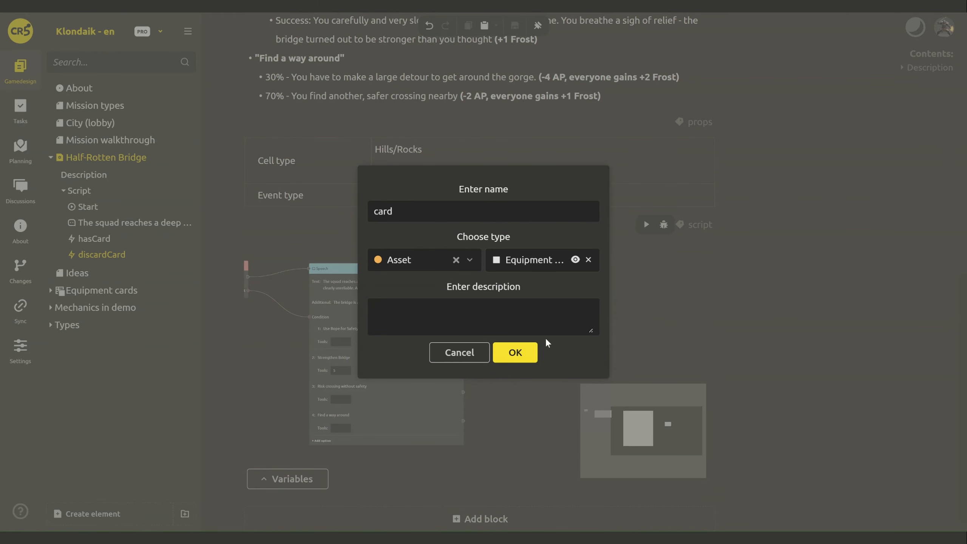
click(512, 349)
- Set discardCard's card input to Rope
click(555, 349)
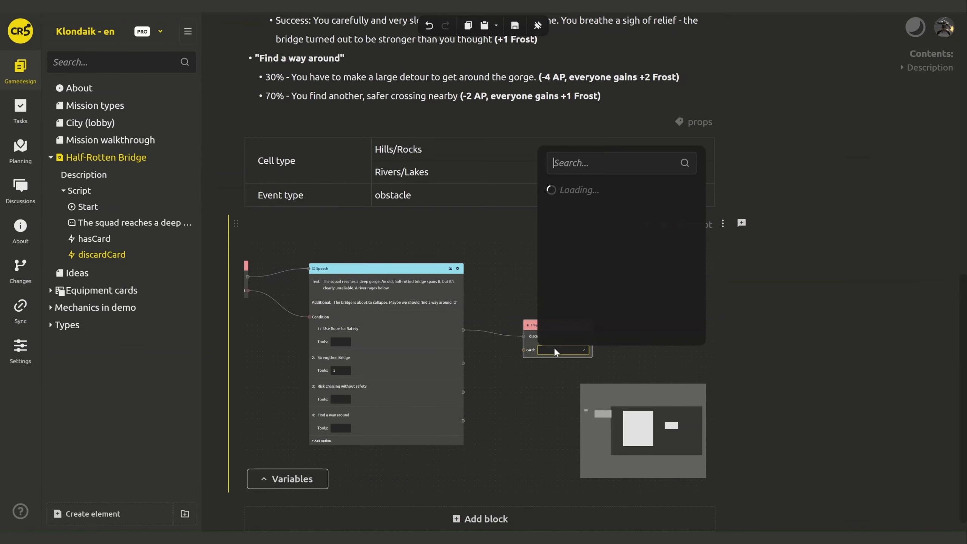
text(rope)
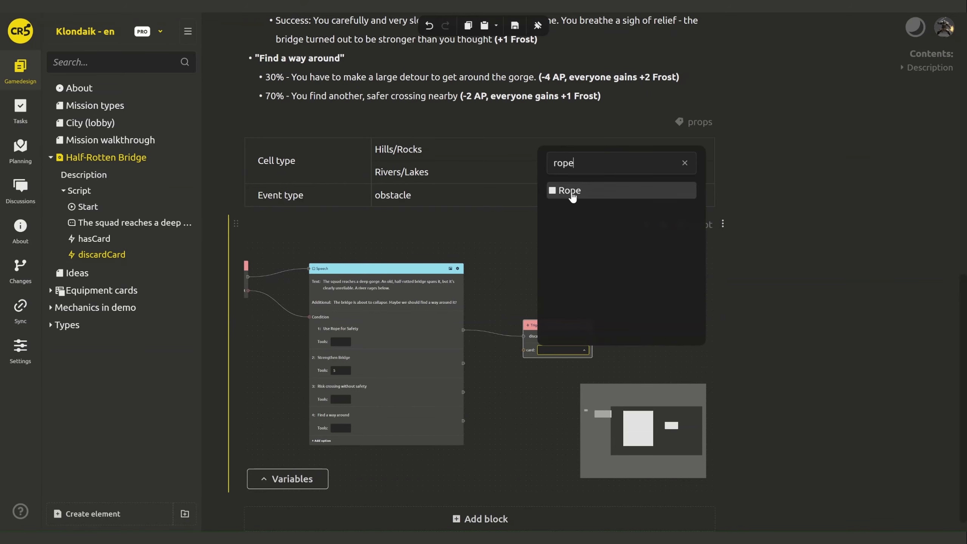
click(567, 190)
drag(632, 334, 556, 344)
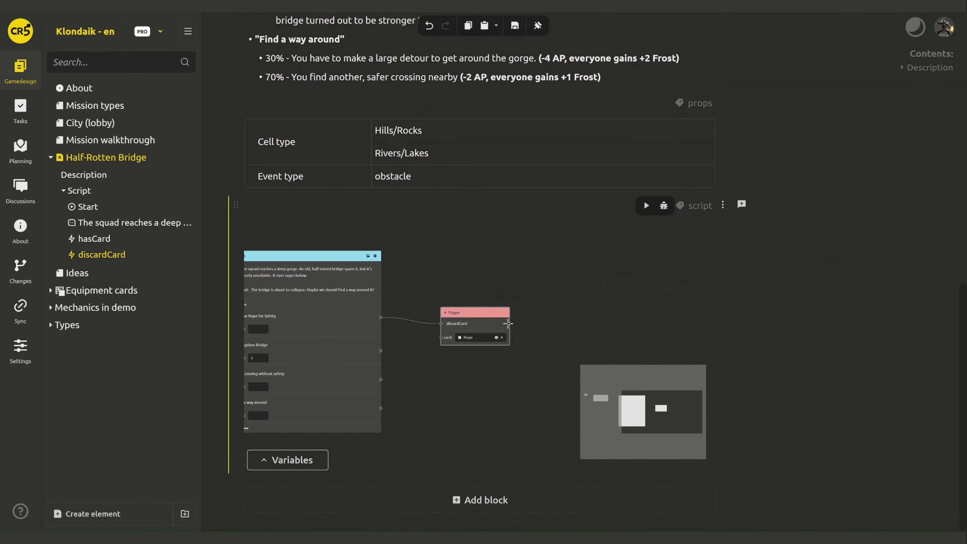
- Add a random trigger after discardCard with a Float output named value
drag(549, 304, 551, 306)
click(573, 360)
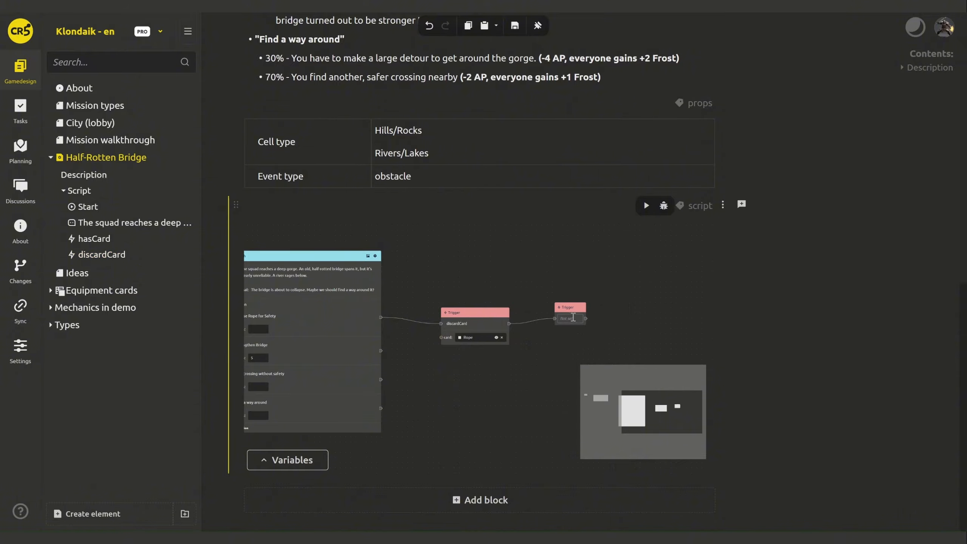
click(570, 318)
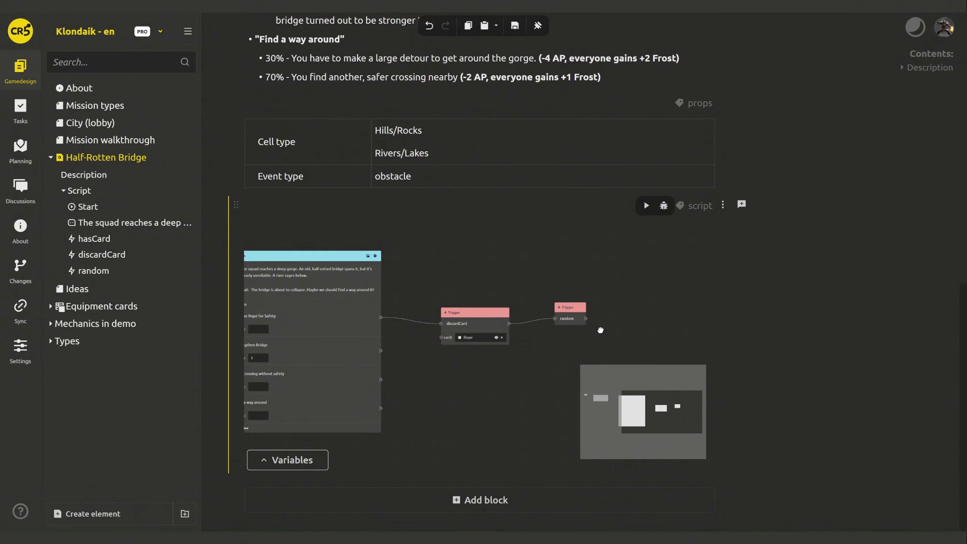
drag(601, 330, 432, 304)
right_click(419, 294)
click(472, 334)
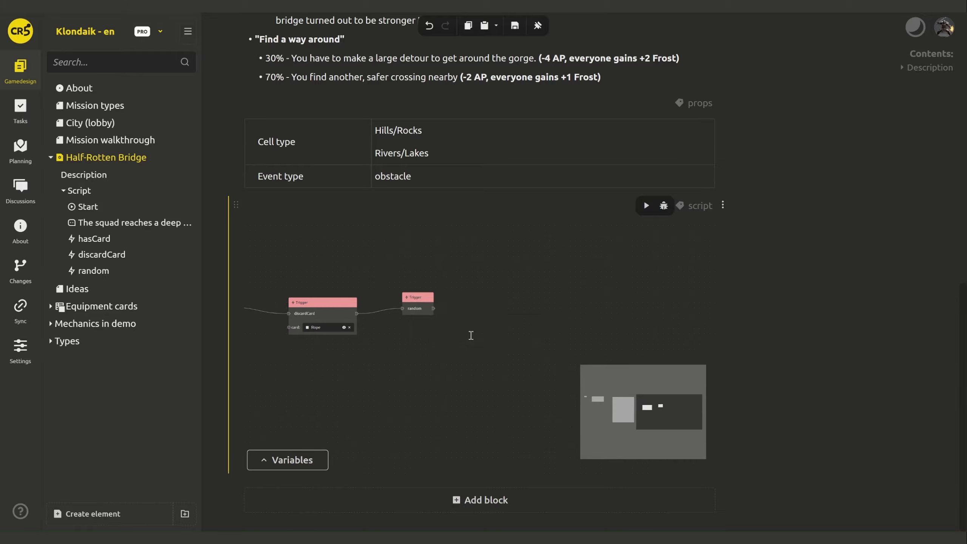
text(value)
click(443, 260)
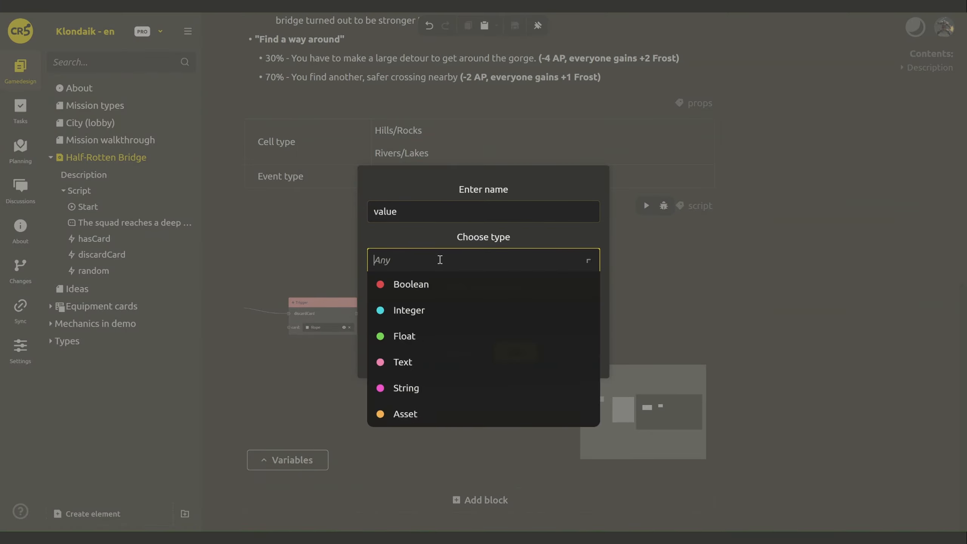
click(443, 337)
click(515, 353)
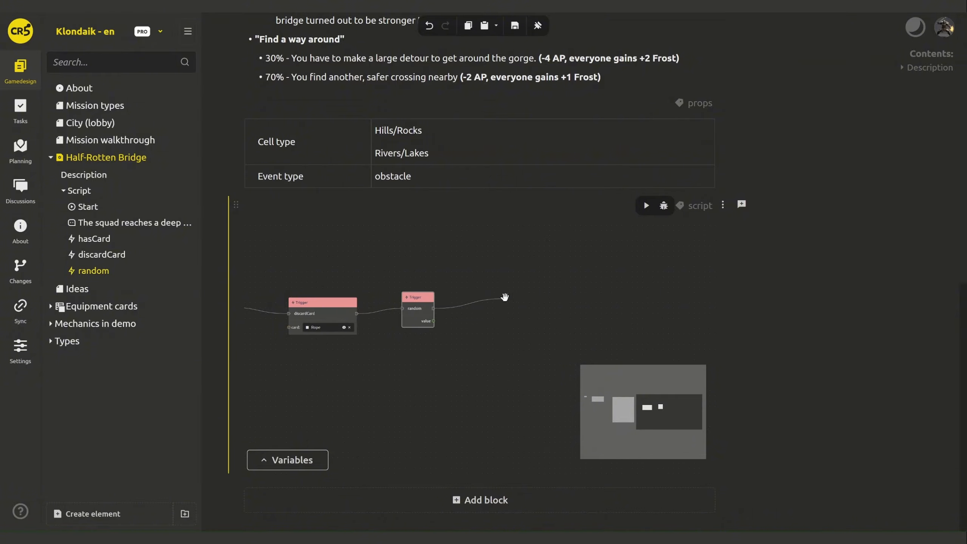
drag(504, 297, 506, 298)
- Add a Branch after random testing value < 0.3 via a Lesser node, with a Speech node on Yes
click(526, 329)
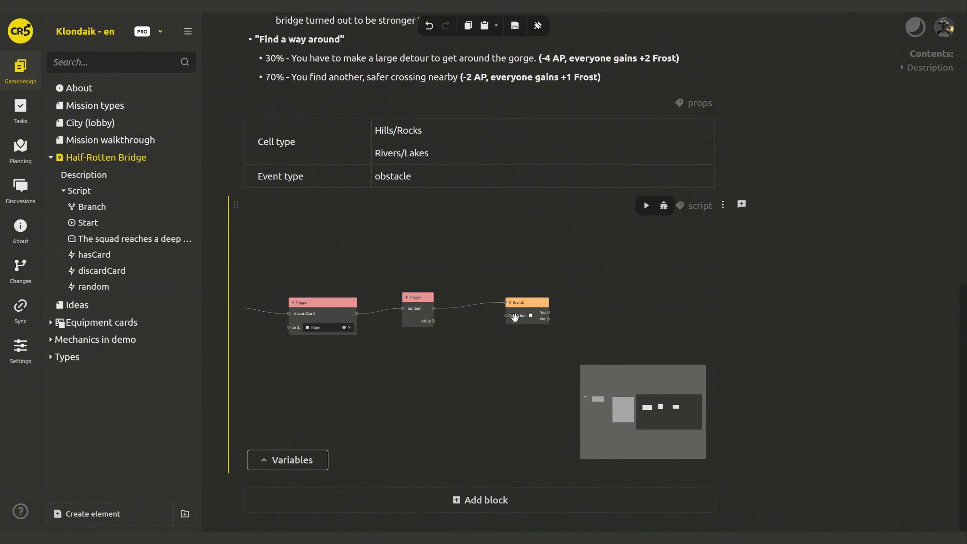
drag(457, 339, 457, 339)
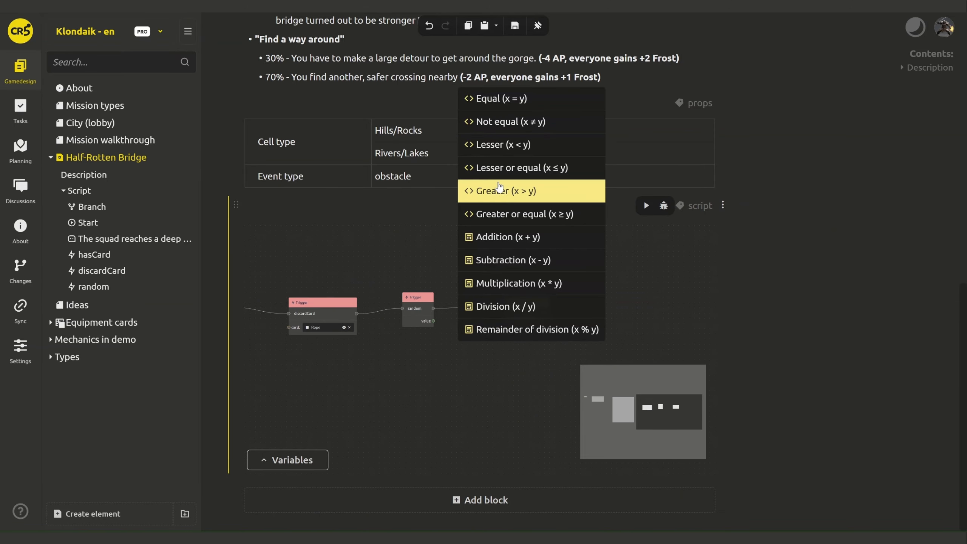
click(505, 145)
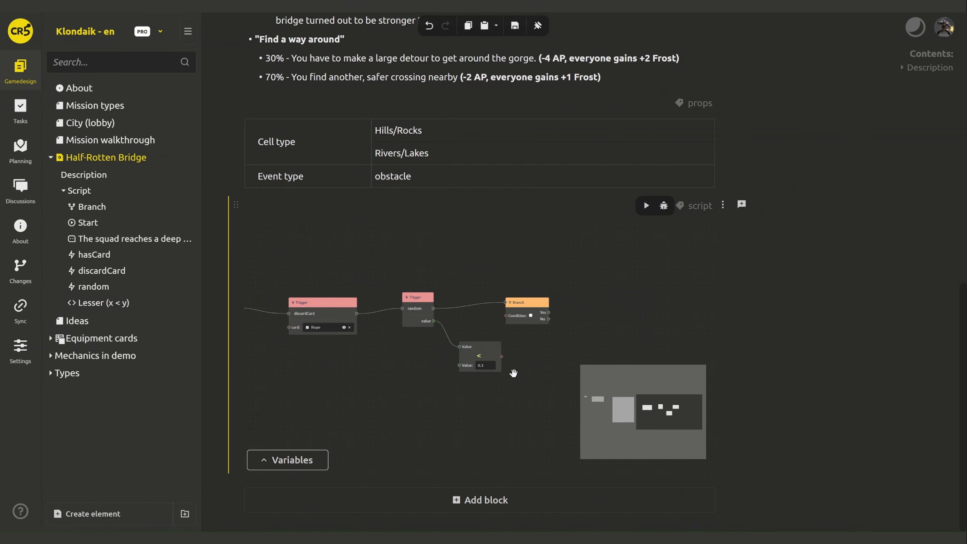
drag(508, 317, 508, 317)
drag(555, 316, 486, 272)
click(472, 313)
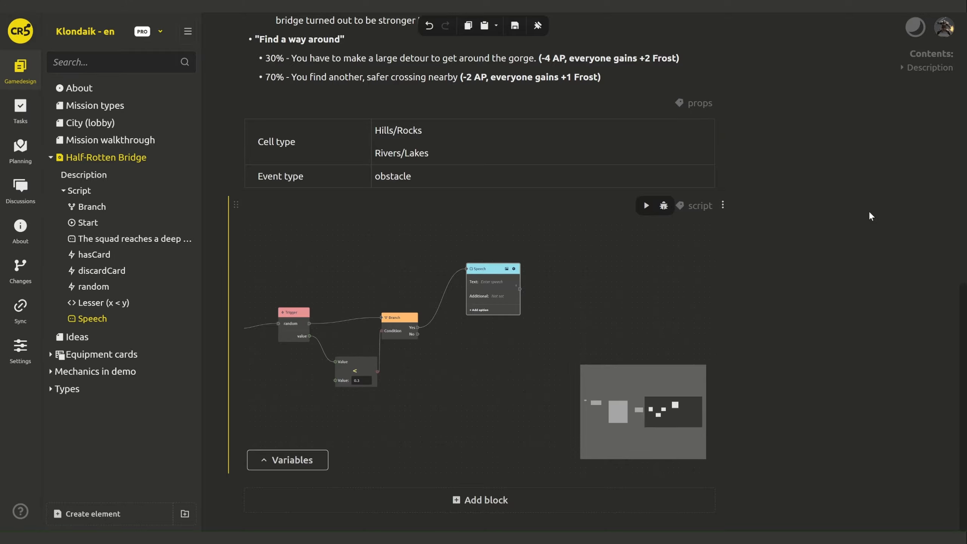
- Paste the 30% 'Your squad crosses… collapses' sentence into the Yes-path Speech node's text
scroll(869, 211, up, 12)
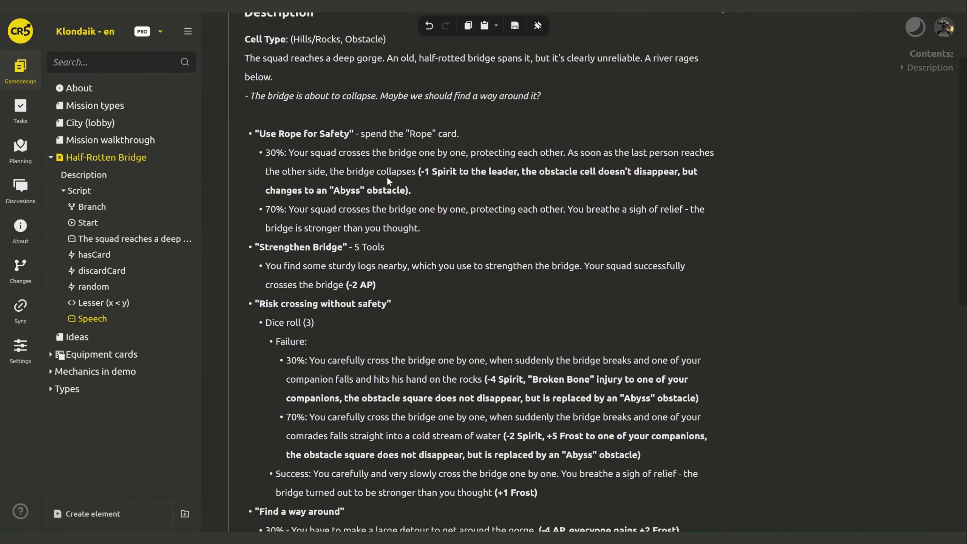
click(352, 171)
shift+click(290, 153)
key(ctrl+c)
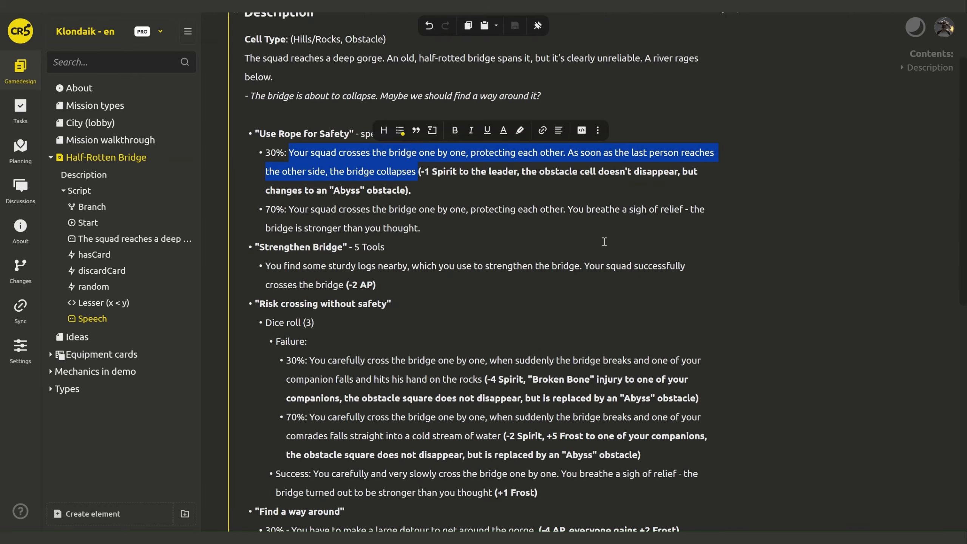
scroll(604, 243, down, 12)
click(492, 280)
key(ctrl+v)
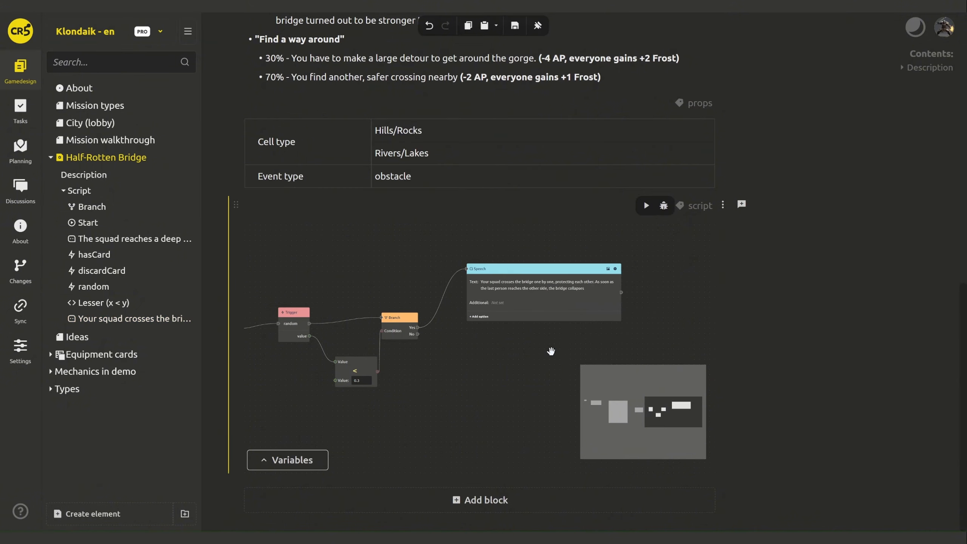
- Add a getLeader trigger after the collapse speech with an Integer output named companionId
drag(419, 326, 470, 326)
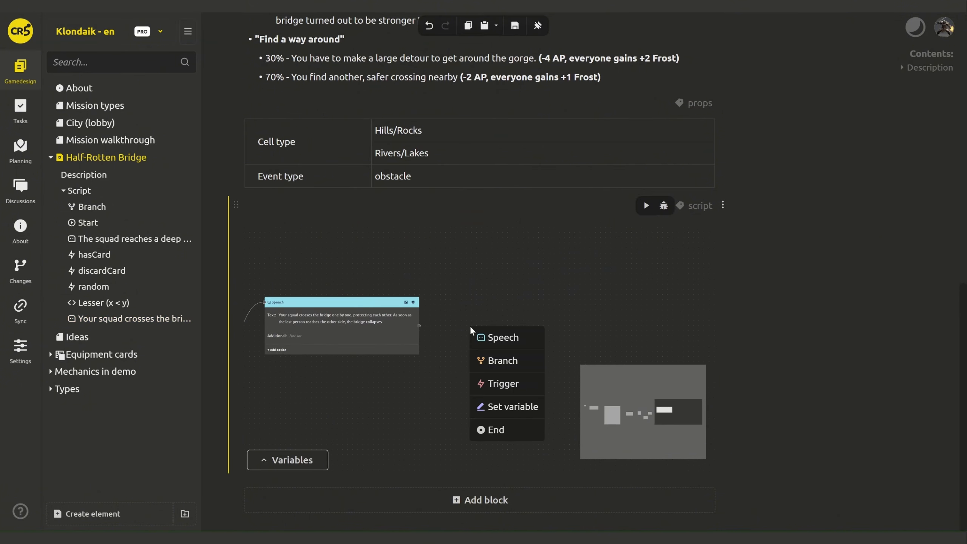
click(494, 382)
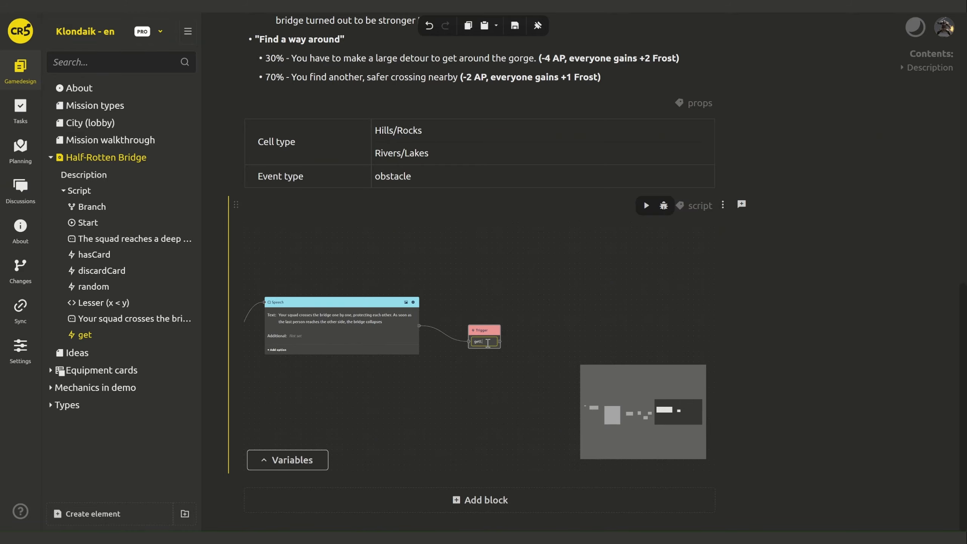
right_click(487, 329)
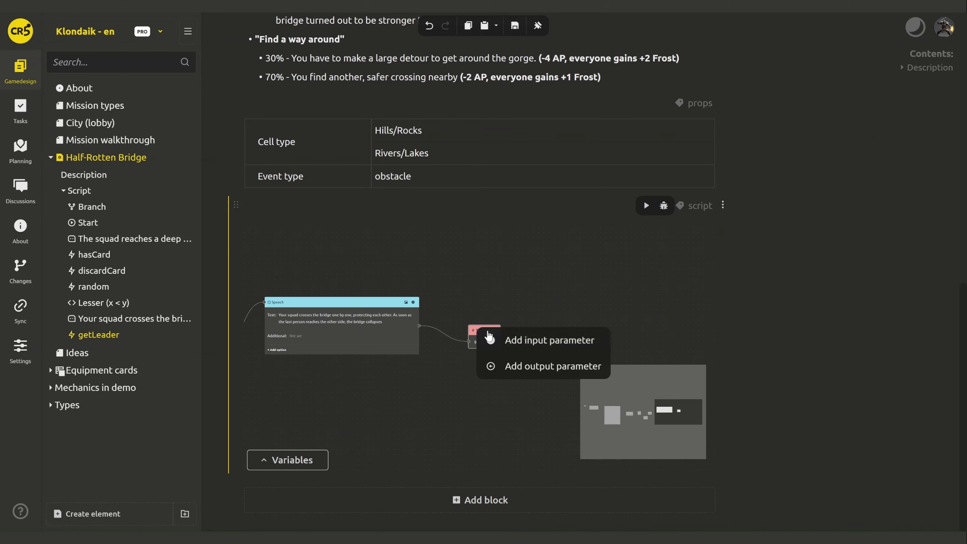
click(513, 364)
click(471, 205)
text(companionId)
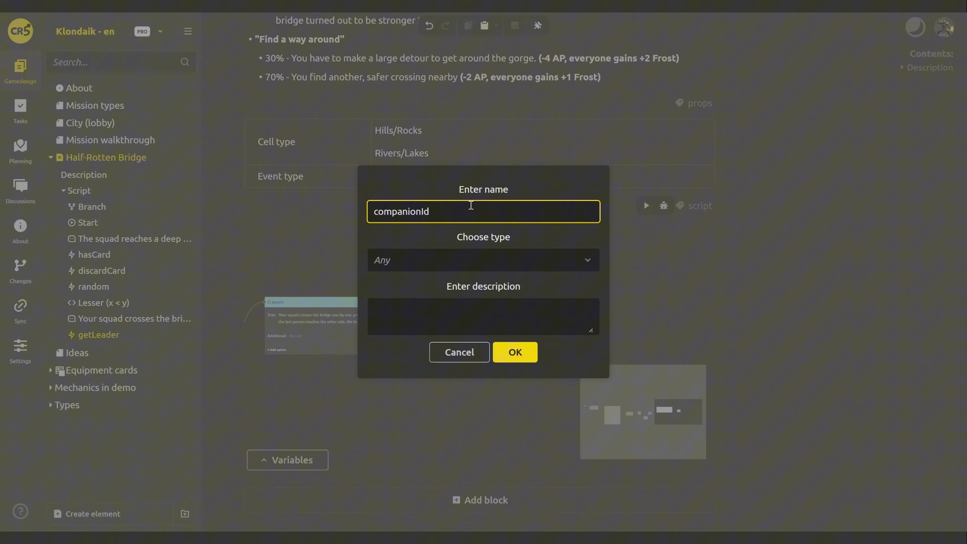
click(451, 259)
click(438, 319)
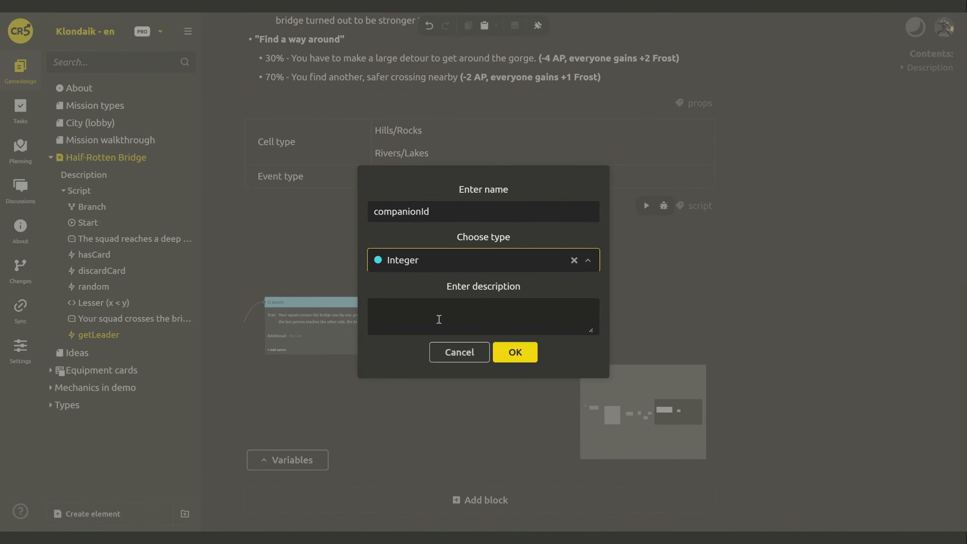
click(515, 353)
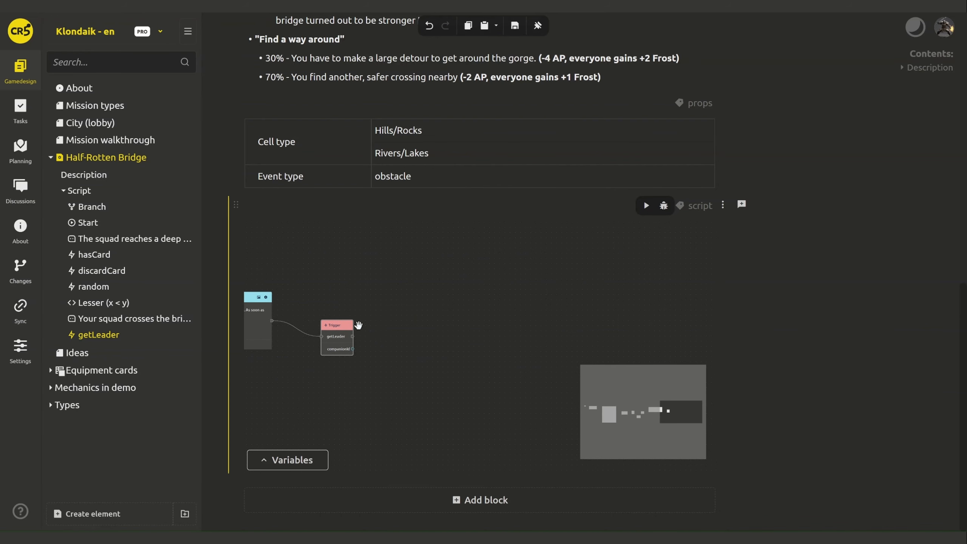
drag(385, 315, 388, 315)
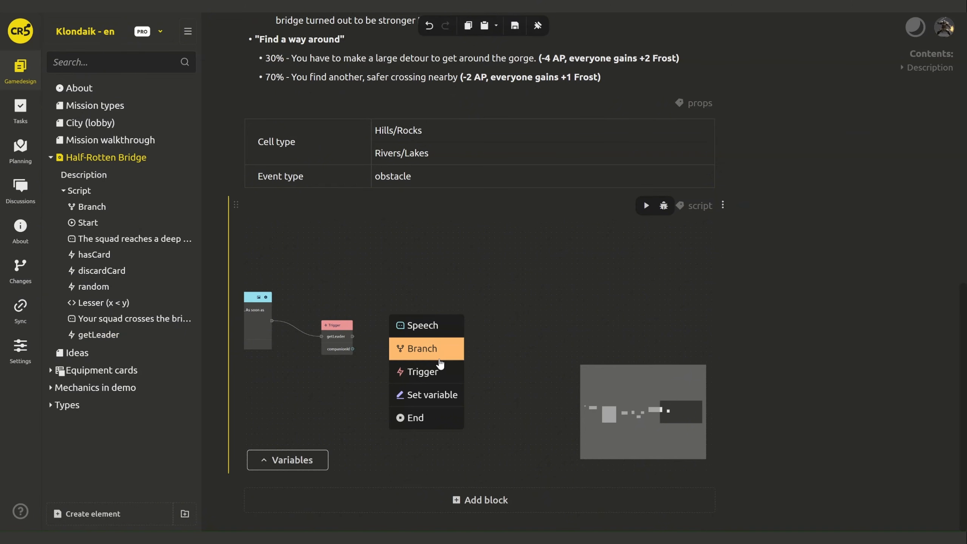
- Add a changeSpirit trigger after getLeader with an Integer companionId input wired from getLeader
click(437, 374)
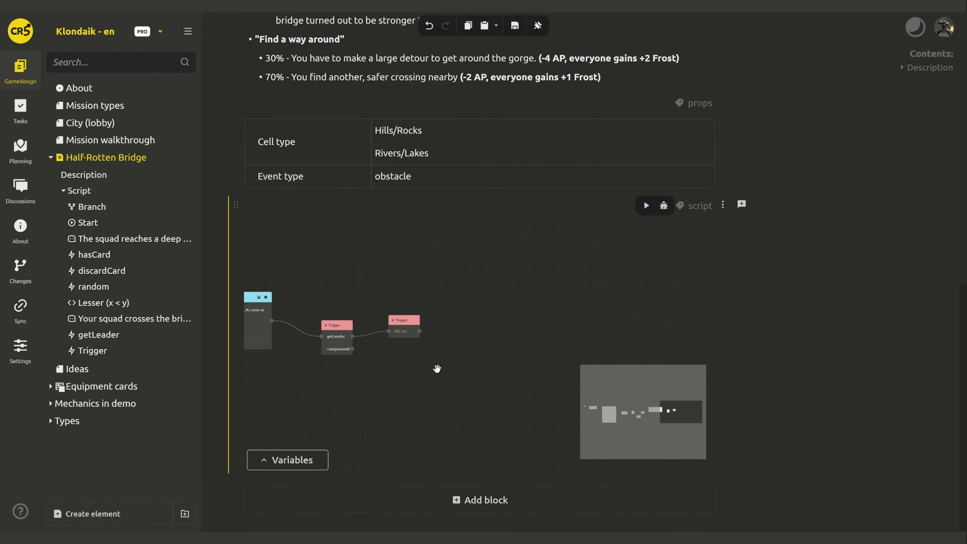
right_click(404, 321)
click(427, 328)
click(414, 208)
text(compa)
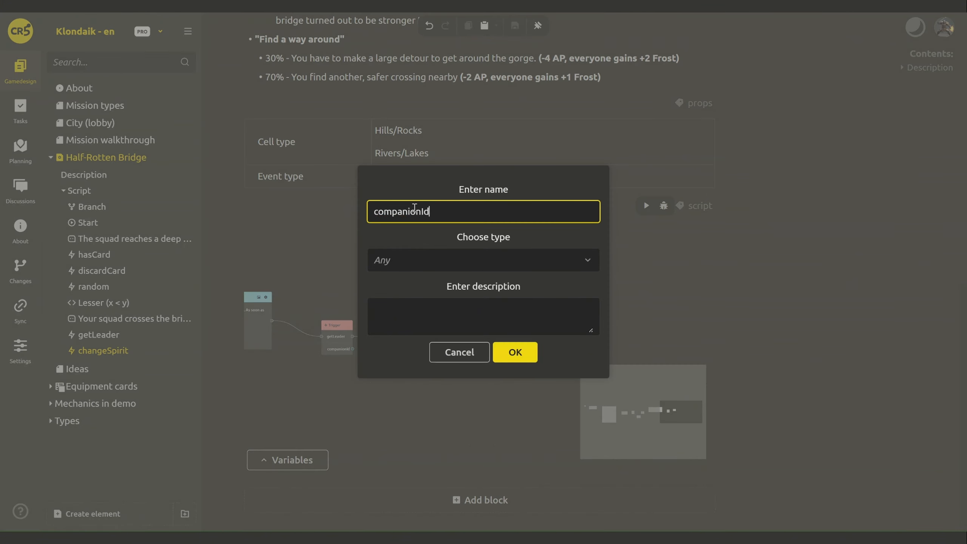
text(nionId)
click(423, 259)
click(424, 310)
click(516, 352)
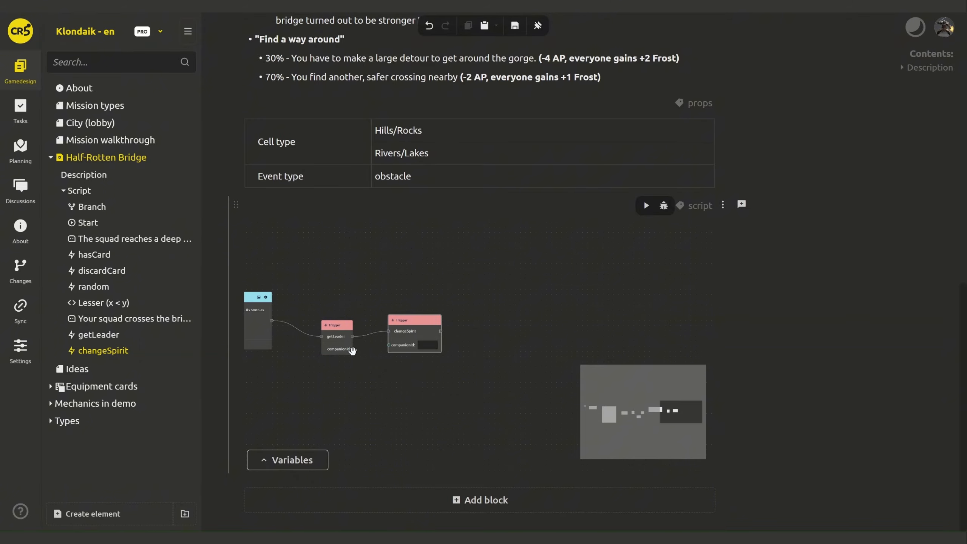
click(351, 349)
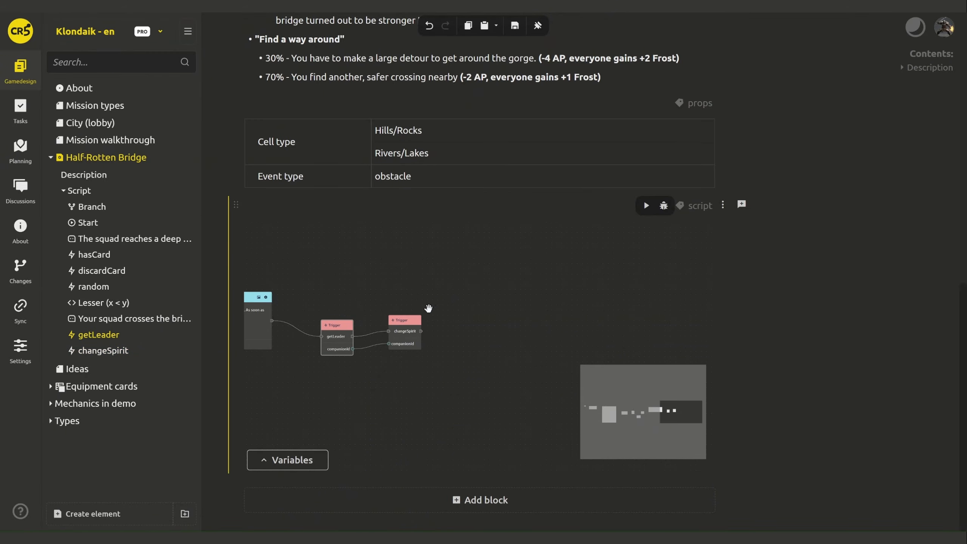
- Add a second Integer input named value to changeSpirit and reposition the node
click(410, 319)
right_click(410, 317)
click(438, 322)
text(value)
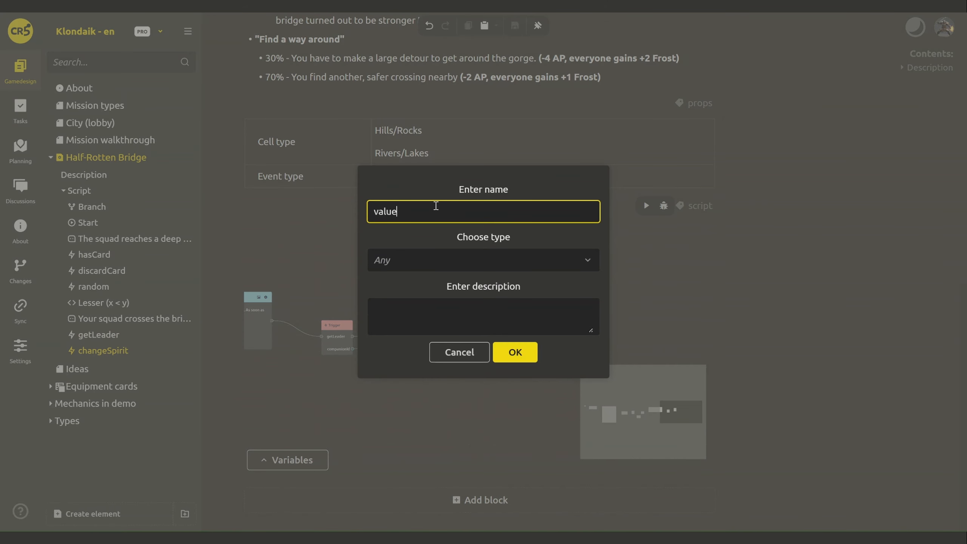
click(453, 259)
click(432, 312)
click(503, 354)
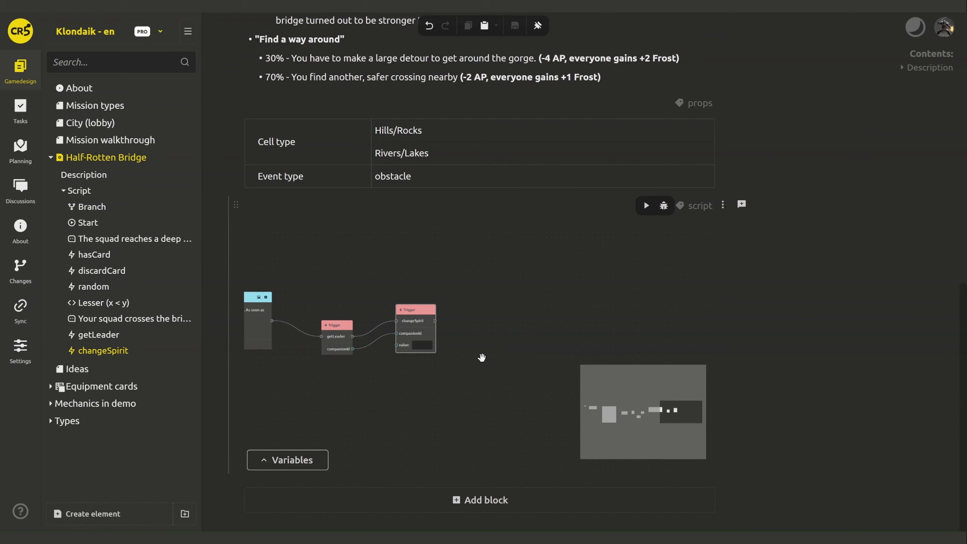
drag(415, 310, 428, 291)
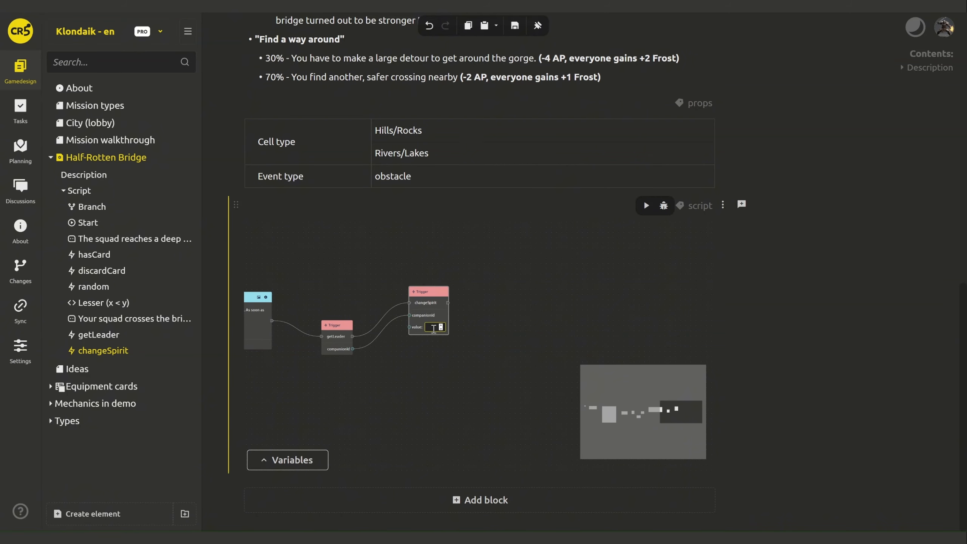
click(528, 325)
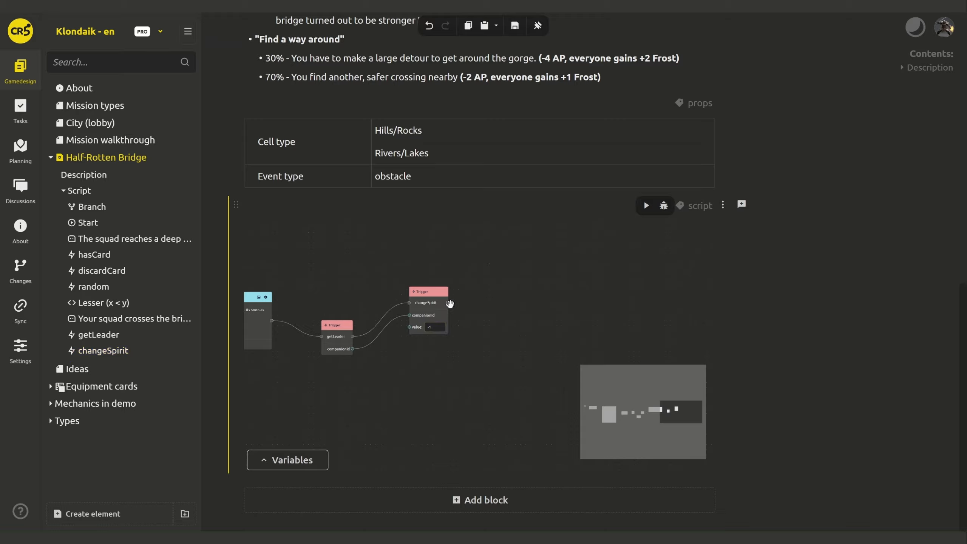
drag(447, 303, 483, 301)
- Add a replaceCell trigger after changeSpirit with an 'event' input of Asset type Random event
drag(521, 345, 520, 360)
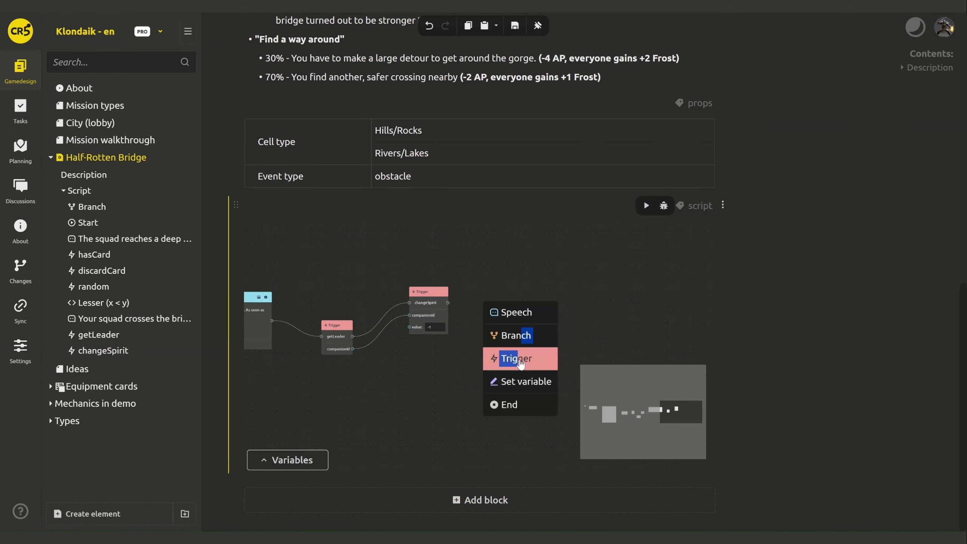
click(520, 360)
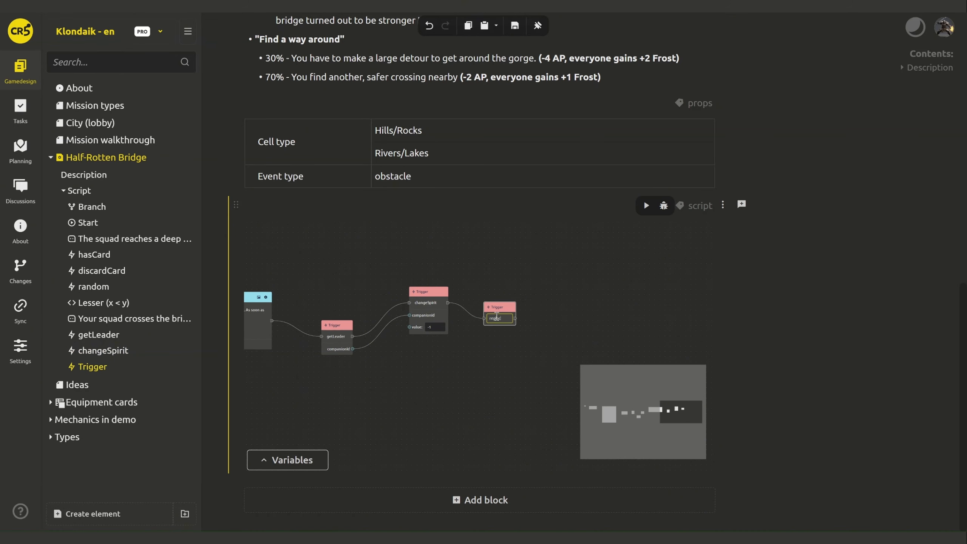
drag(510, 315, 514, 290)
right_click(514, 290)
click(546, 295)
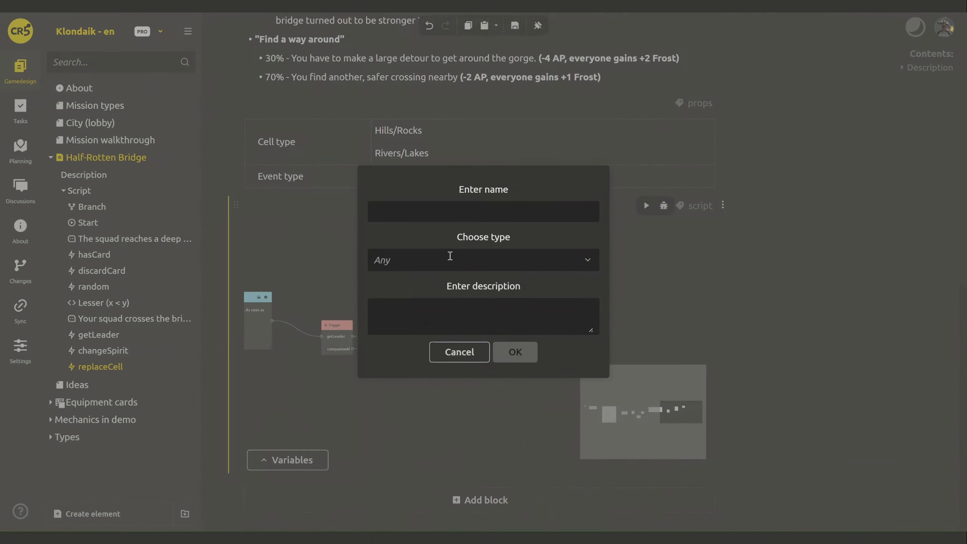
text(event)
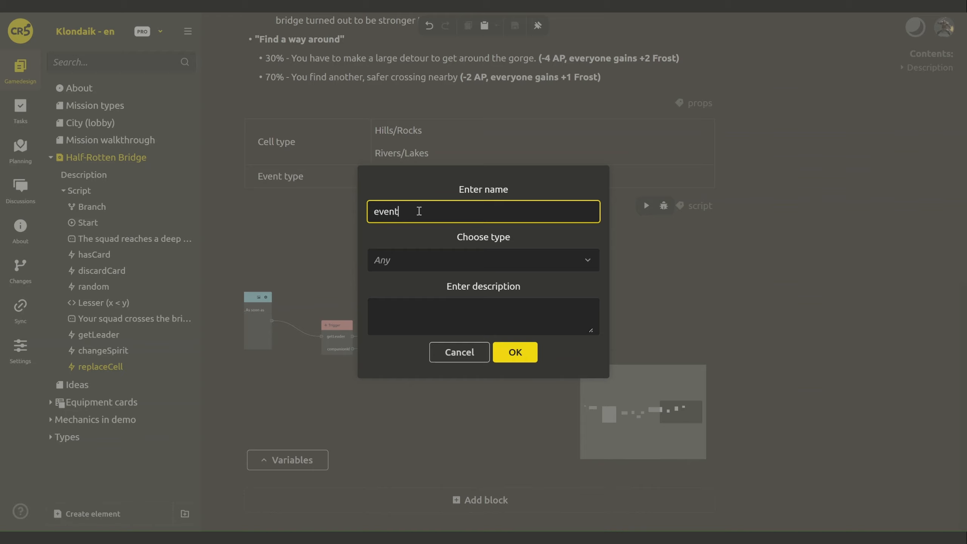
click(417, 267)
click(419, 414)
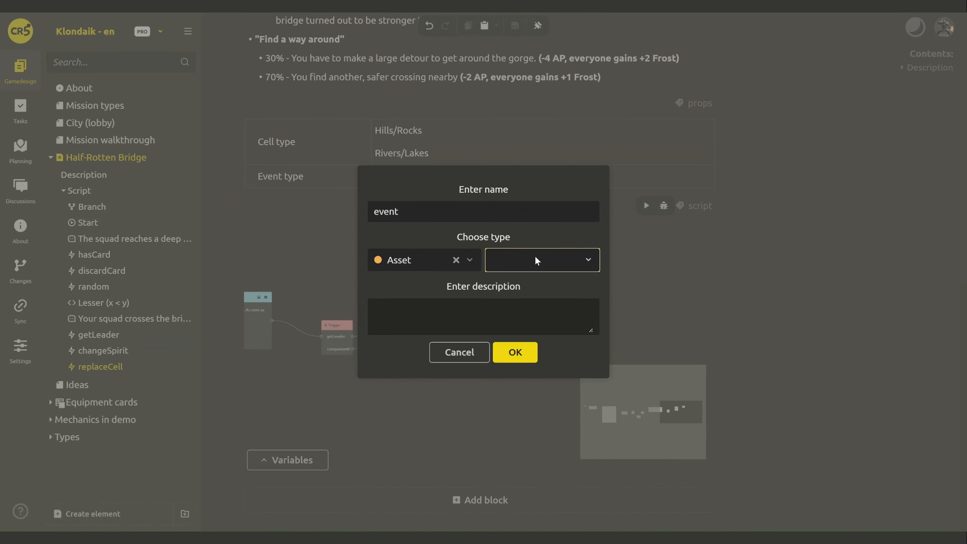
click(536, 260)
text(random)
click(528, 317)
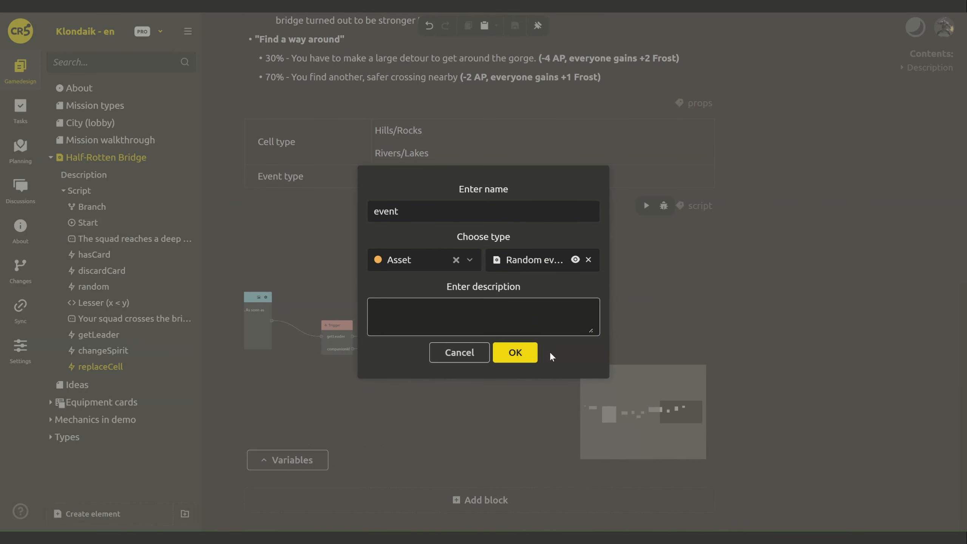
click(531, 353)
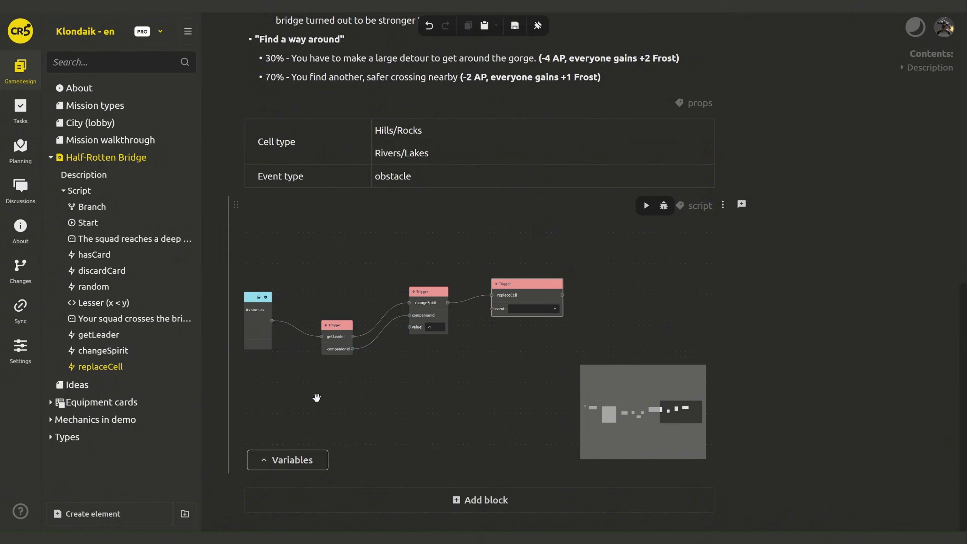
- Create a Collection named 'Random events' of type Random event
click(184, 512)
click(199, 491)
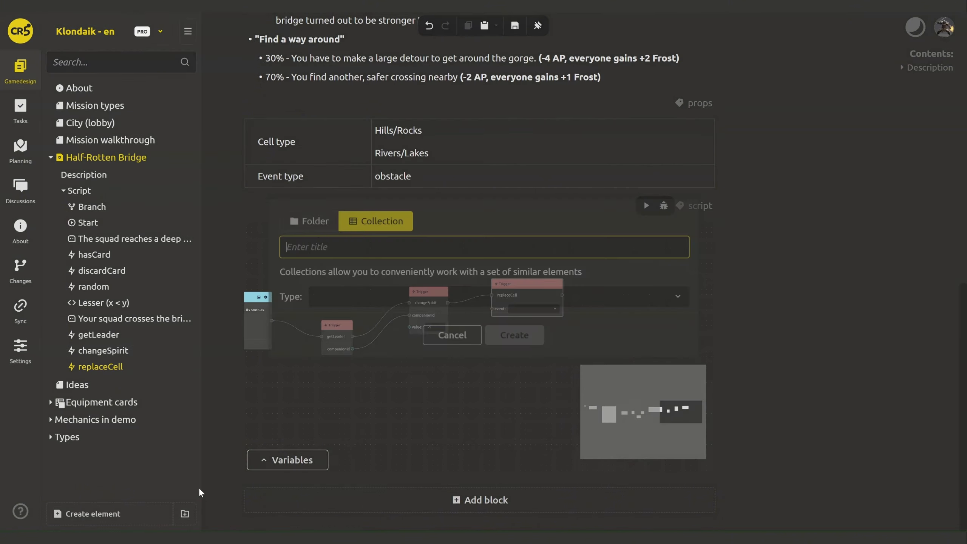
text(Random events)
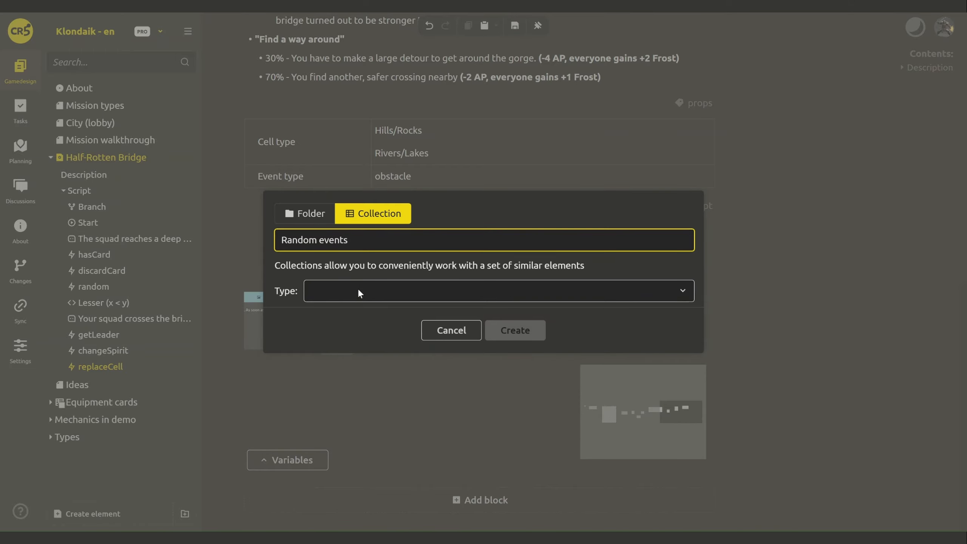
click(358, 288)
text(rand)
click(365, 341)
click(498, 328)
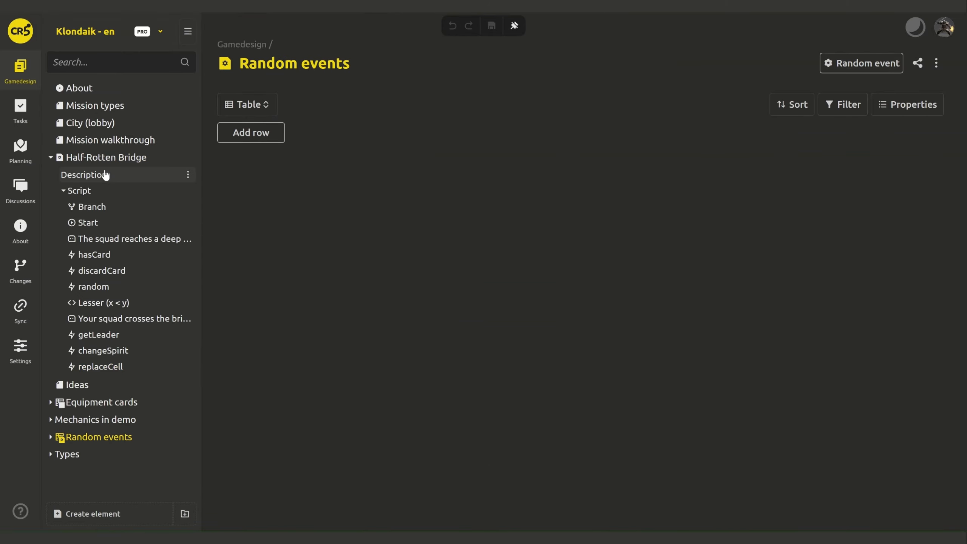
- Move Half-Rotten Bridge into Random events, add an Abyss element, and reopen Half-Rotten Bridge
drag(106, 157, 140, 437)
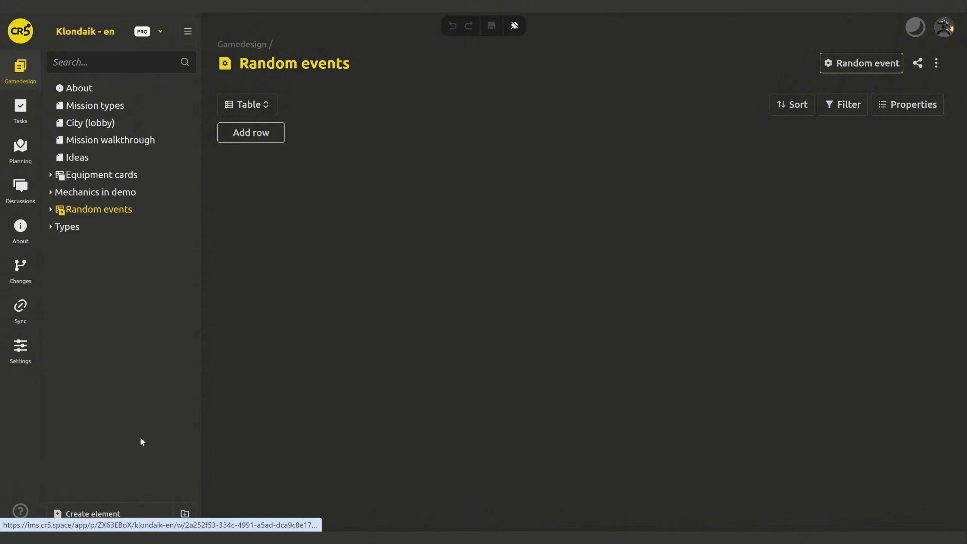
click(168, 213)
text(Abyss)
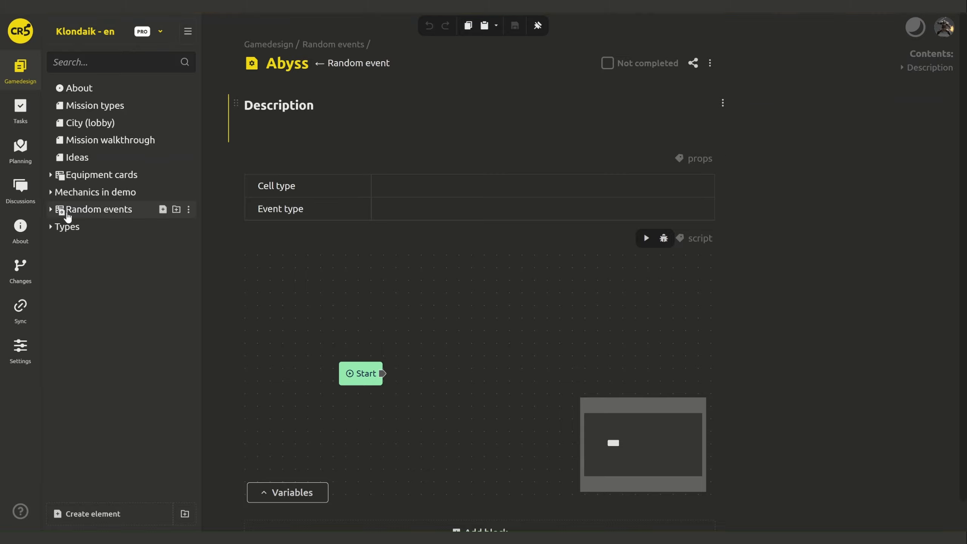
click(51, 209)
click(64, 228)
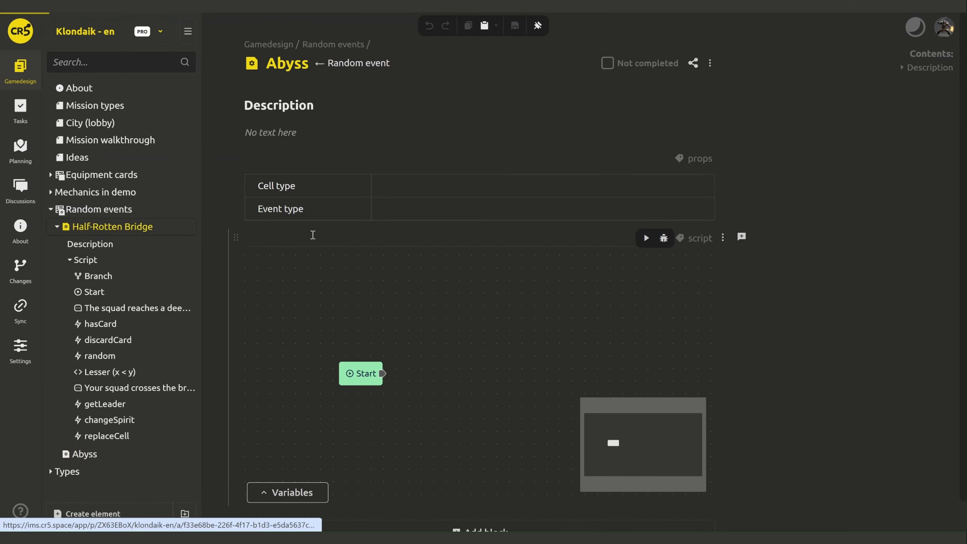
- Set replaceCell's event to Abyss and end the script after it
scroll(564, 156, down, 10)
drag(618, 279, 332, 274)
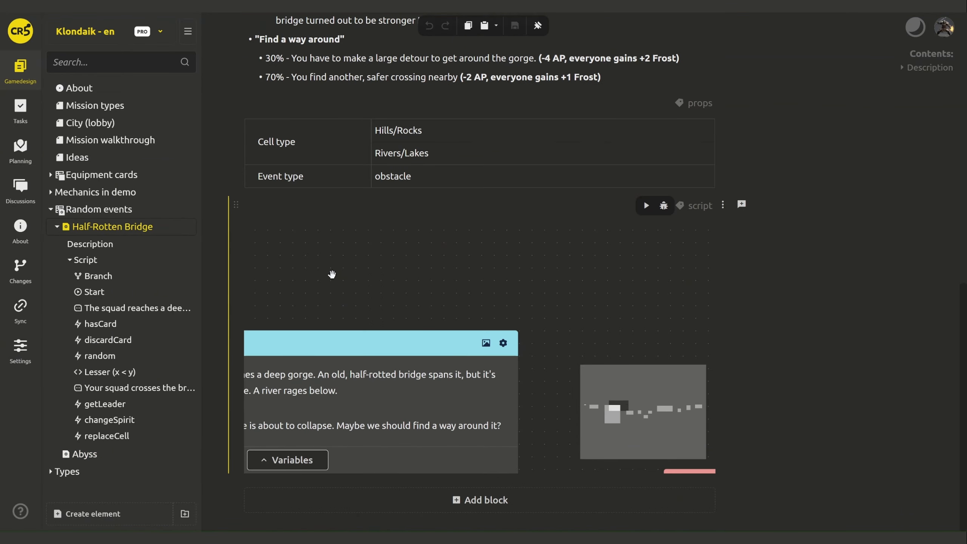
scroll(331, 274, down, 3)
scroll(332, 275, down, 2)
drag(425, 293, 299, 274)
drag(704, 324, 232, 283)
scroll(313, 298, down, 2)
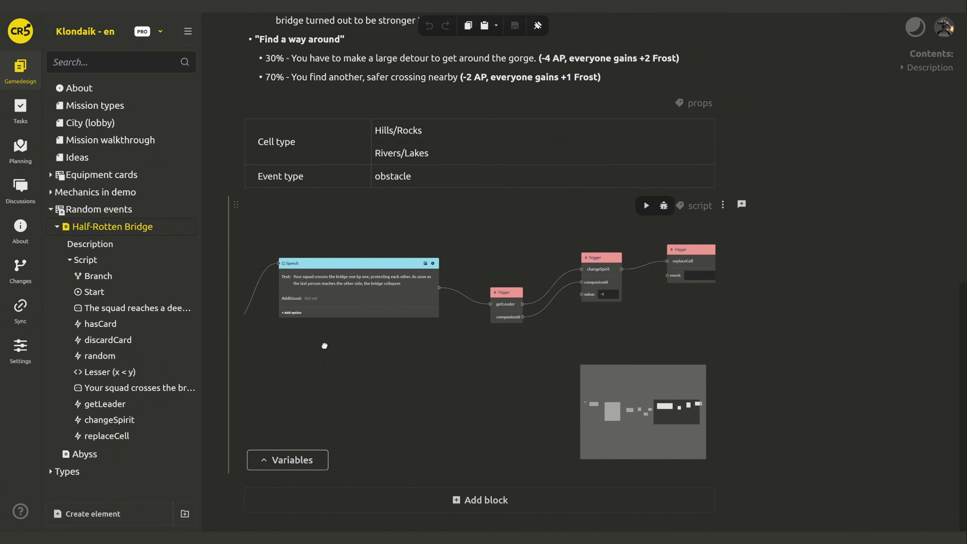
drag(710, 303, 460, 321)
click(435, 293)
text(ab)
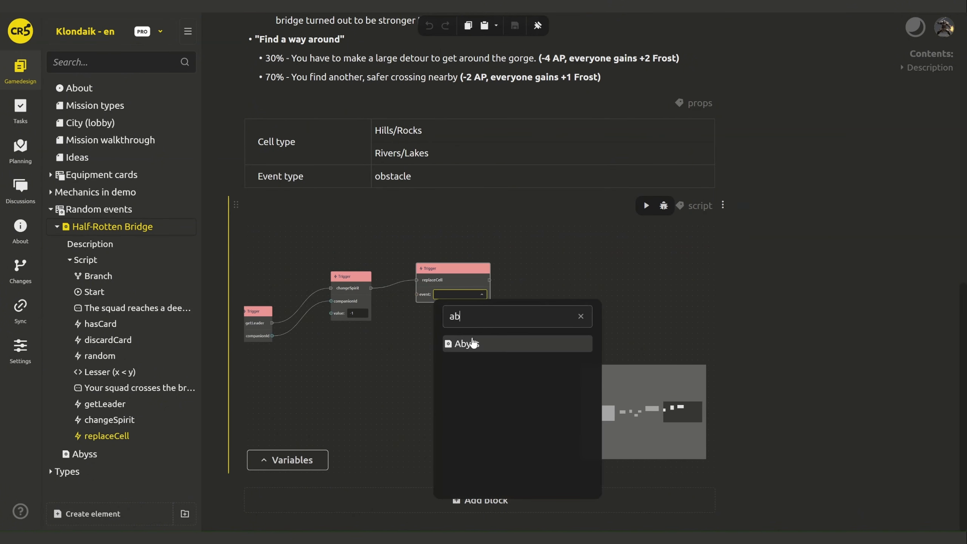
click(466, 341)
drag(521, 280, 522, 279)
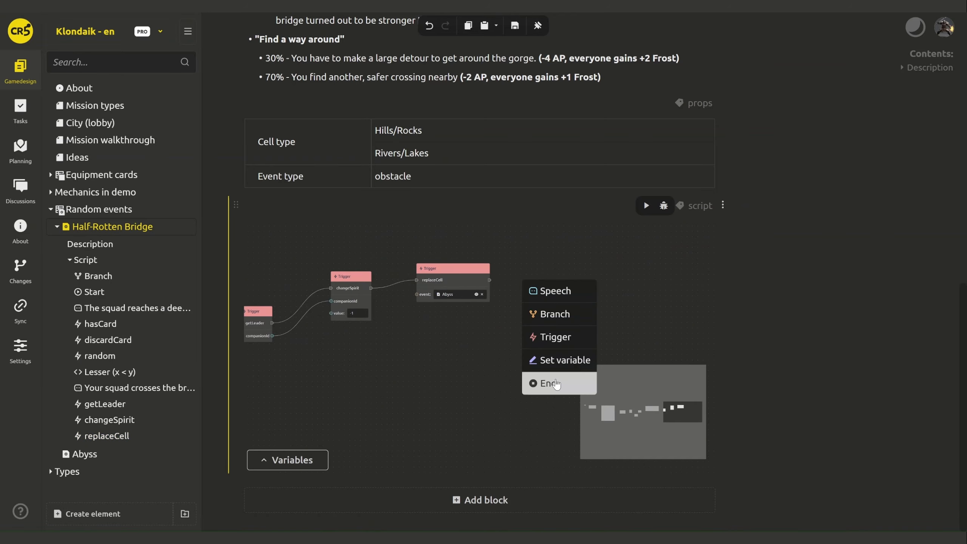
click(554, 383)
- Add a Speech on Branch No with the pasted 70% outcome sentence, followed by End
drag(442, 376, 666, 354)
drag(329, 352, 520, 325)
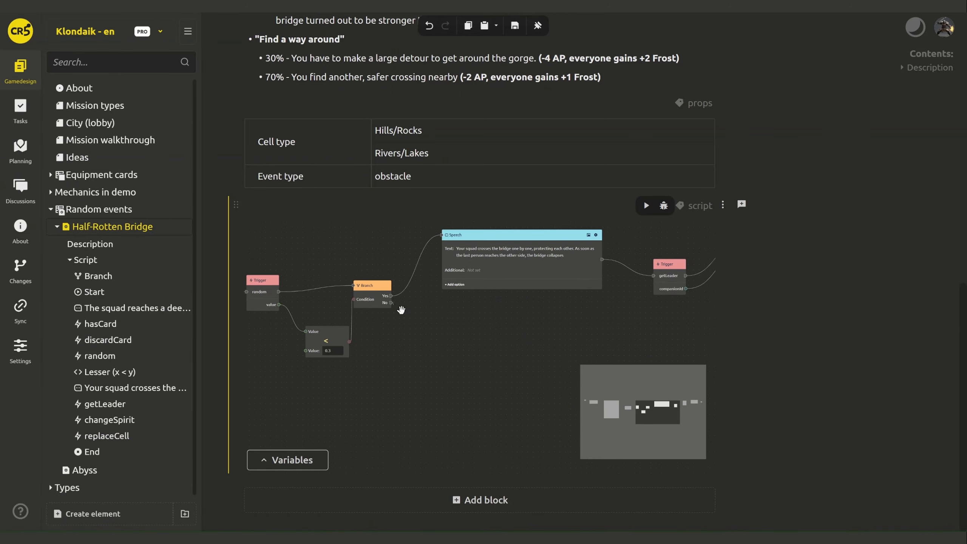
drag(401, 310, 427, 328)
click(446, 343)
scroll(843, 239, up, 8)
drag(289, 176, 431, 200)
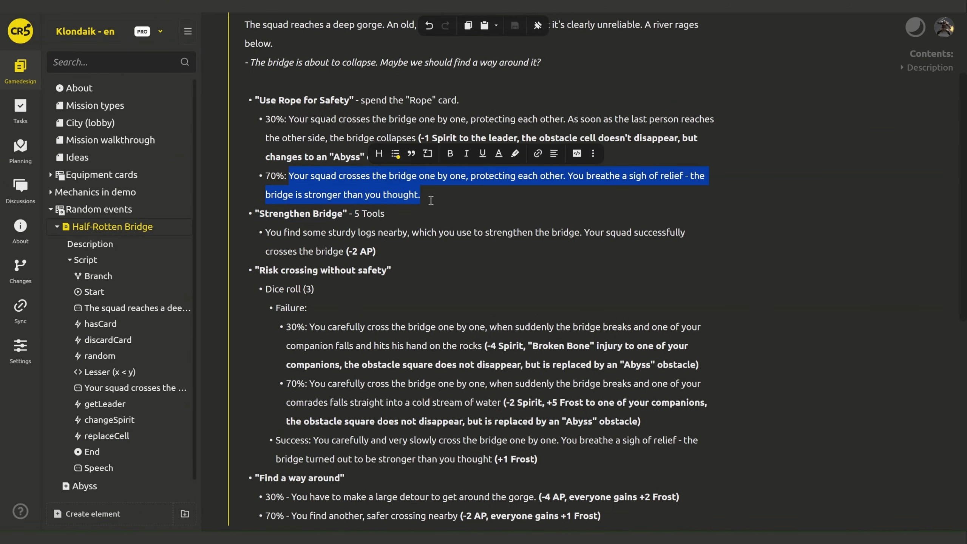
key(ctrl+c)
scroll(863, 275, down, 10)
click(465, 348)
key(ctrl+v)
drag(619, 337, 428, 327)
click(442, 428)
- Connect Strengthen Bridge to a new Speech and copy the sturdy-logs sentence from the description
drag(441, 390, 634, 383)
drag(324, 358, 623, 403)
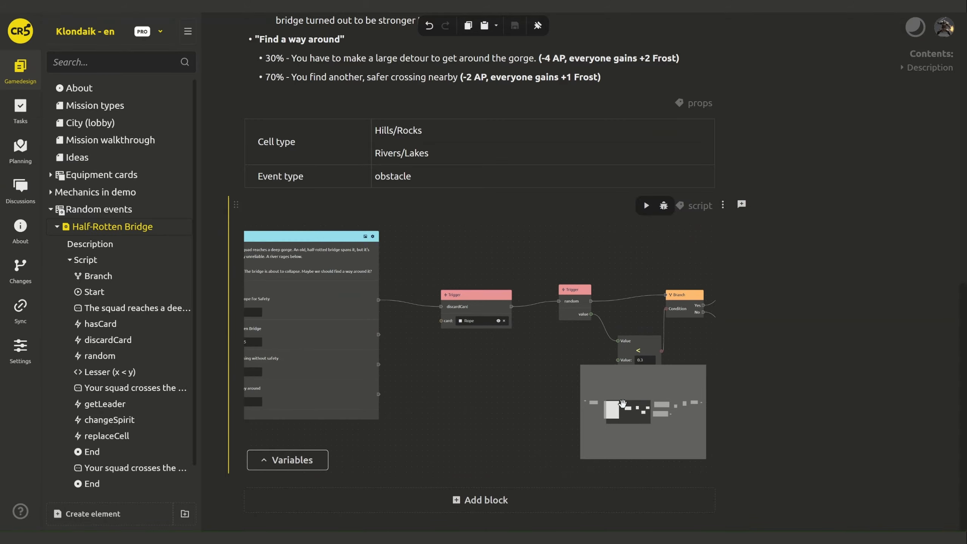
drag(479, 409, 568, 356)
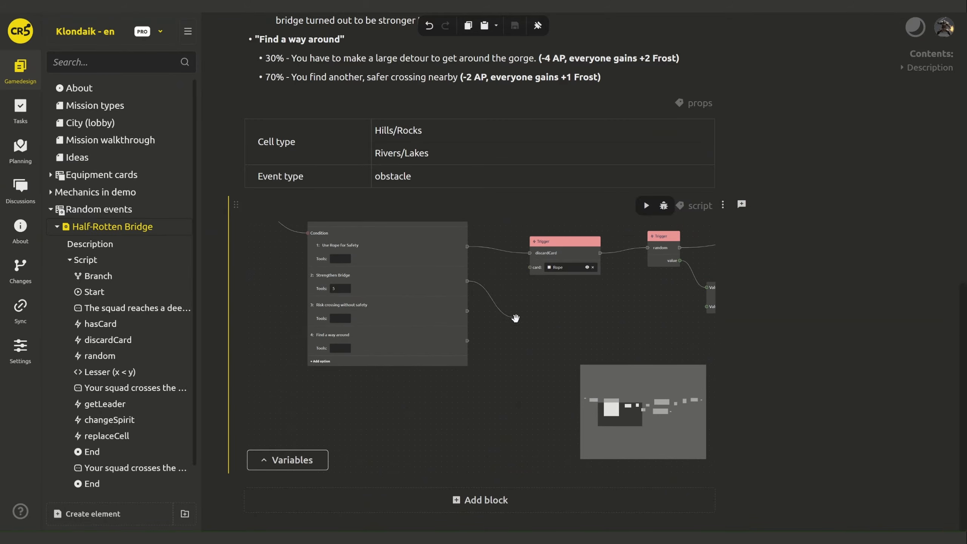
drag(515, 318, 516, 321)
scroll(820, 259, up, 10)
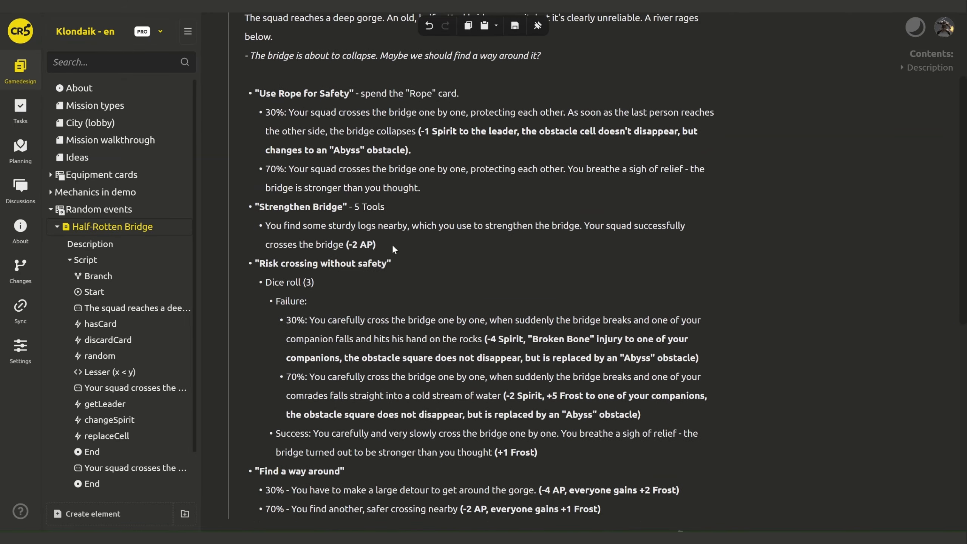
click(343, 244)
shift+click(273, 228)
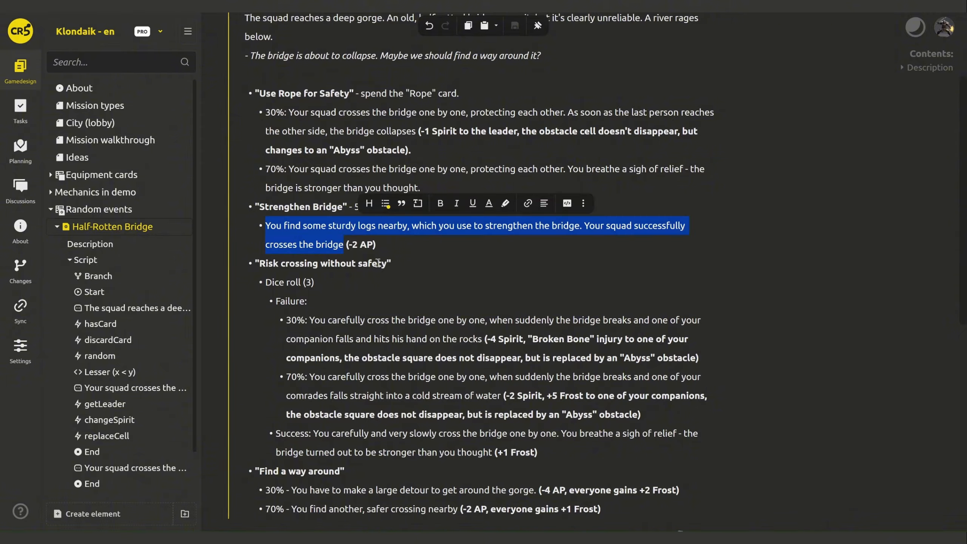
scroll(806, 375, down, 9)
drag(528, 450, 433, 425)
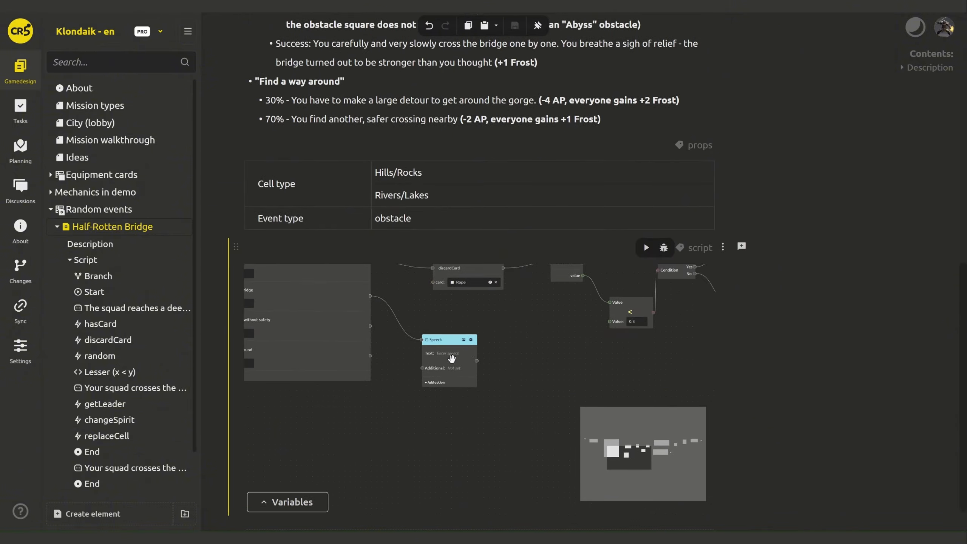
- Paste the sturdy-logs sentence into the speech and follow it with a useAP trigger
click(451, 357)
key(ctrl+v)
drag(562, 372, 405, 375)
click(423, 430)
text(u)
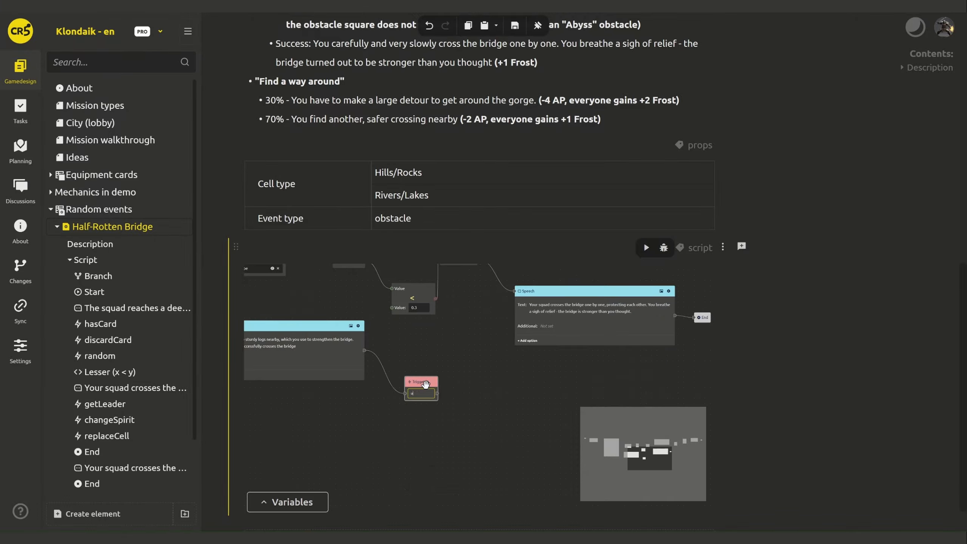
text(seAP)
- Give useAP an Integer value input of 2 and end the script after it
right_click(426, 384)
click(456, 393)
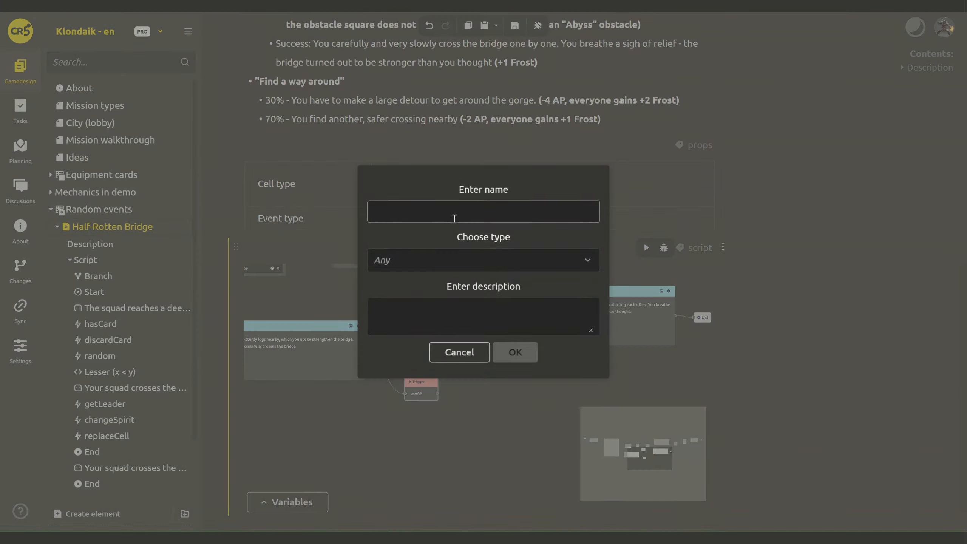
text(value)
click(452, 259)
click(446, 309)
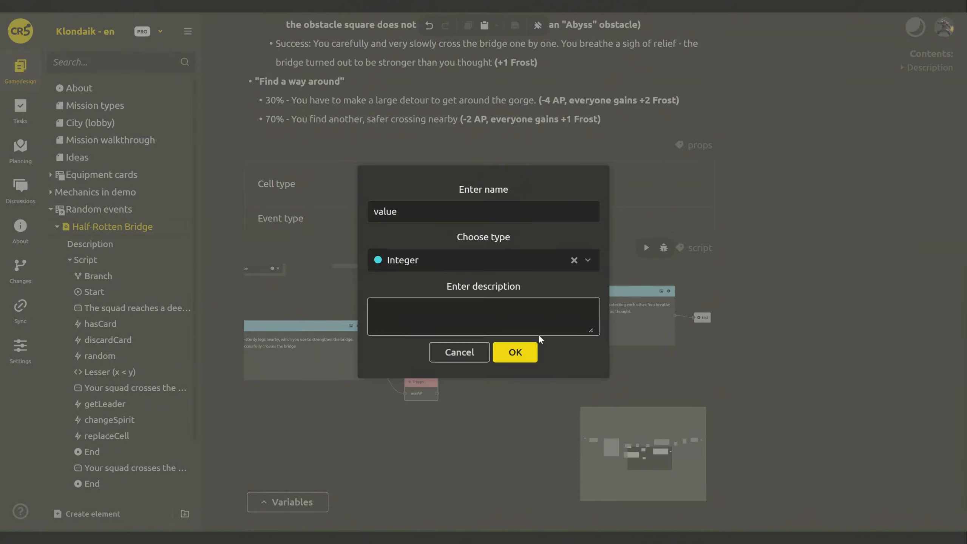
click(518, 353)
click(436, 411)
text(2)
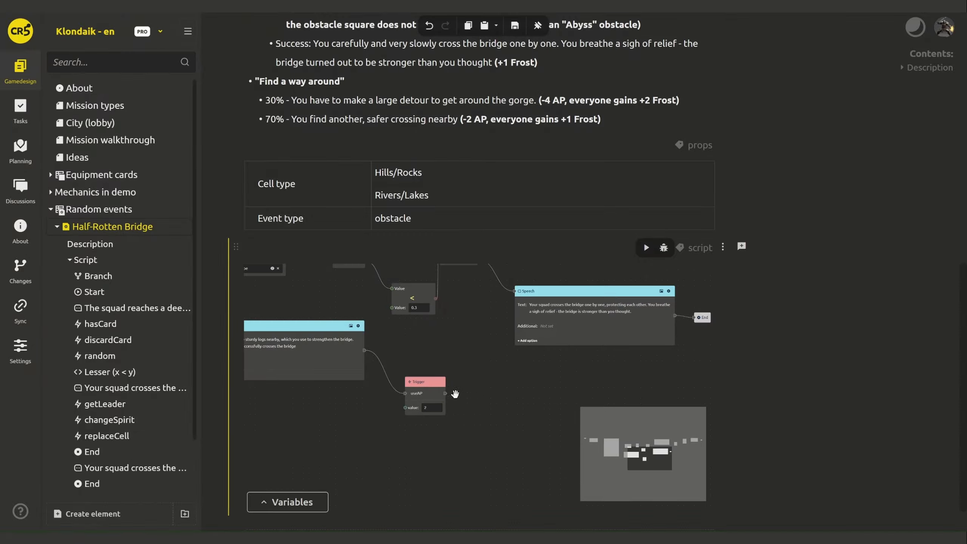
drag(476, 397, 480, 398)
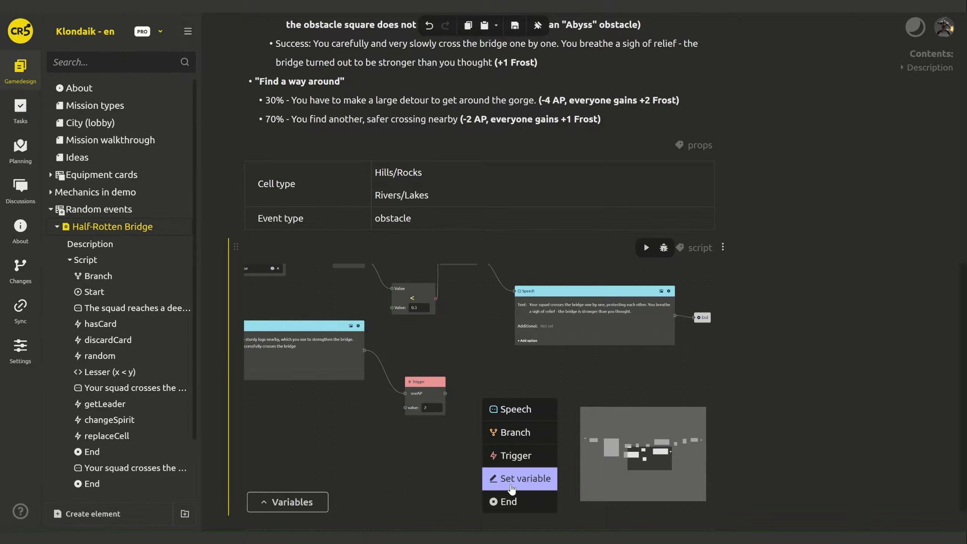
click(511, 507)
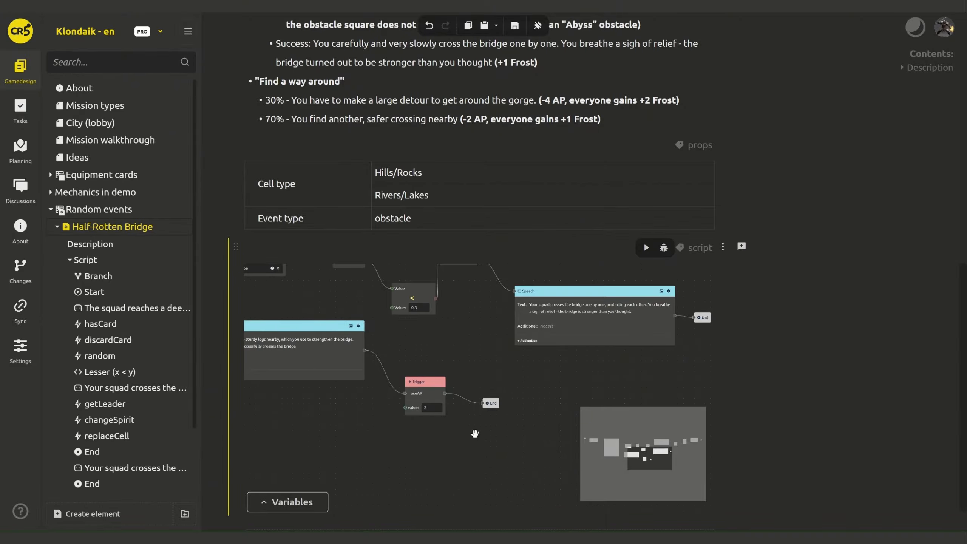
- Add a diceRoll trigger from the risky crossing option
drag(379, 446, 605, 462)
drag(393, 425, 420, 399)
scroll(506, 444, down, 1)
click(429, 434)
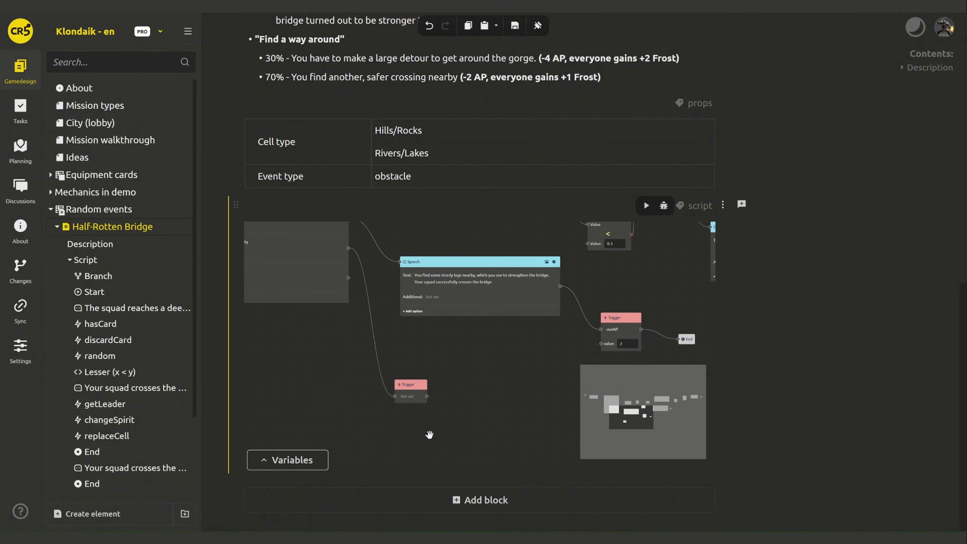
- Give diceRoll an Integer input named need, set to 3
right_click(410, 382)
click(441, 393)
click(410, 212)
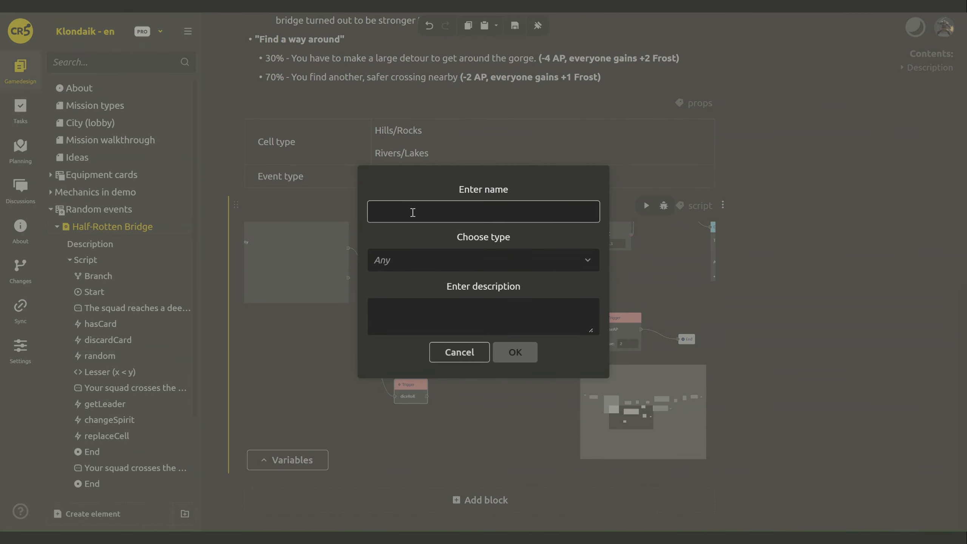
text(need)
click(410, 259)
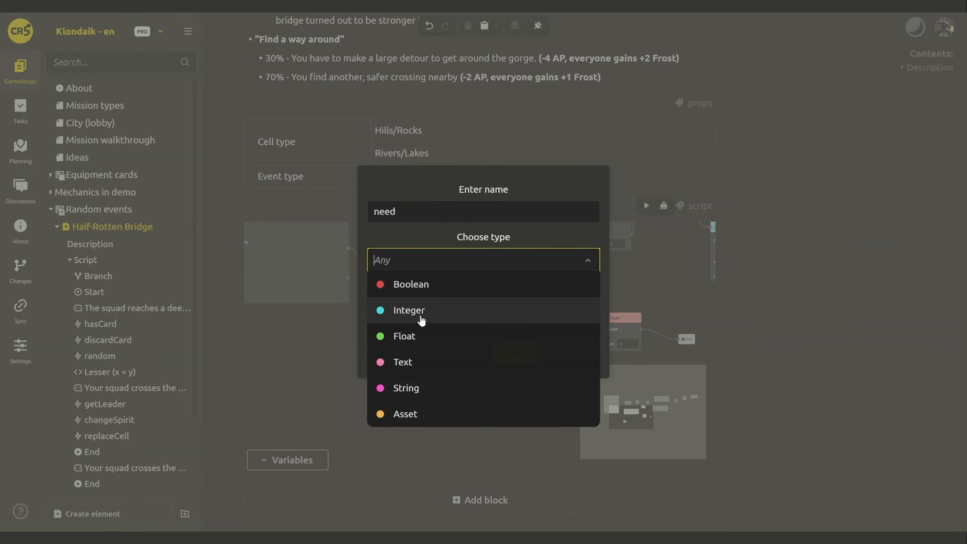
click(421, 319)
click(515, 352)
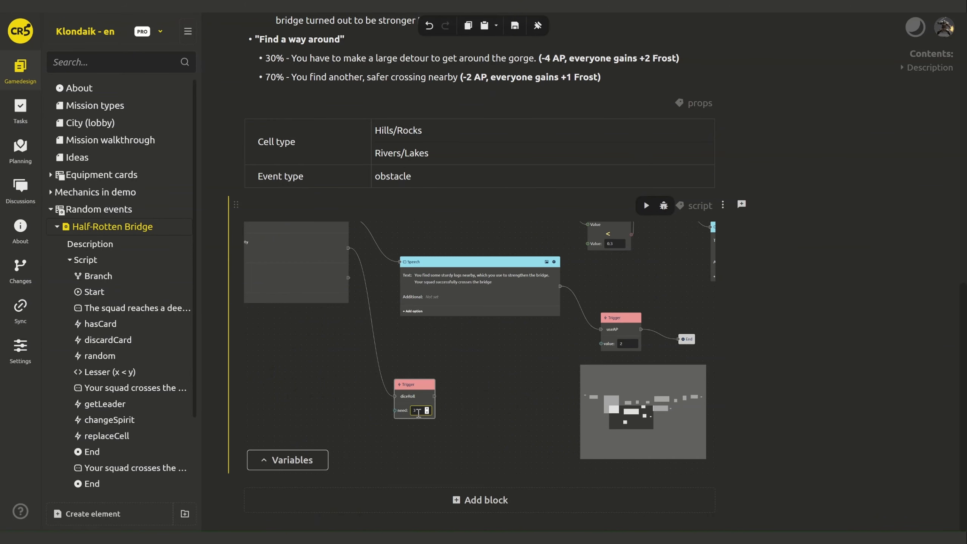
- Add a Boolean output named result to diceRoll
right_click(420, 381)
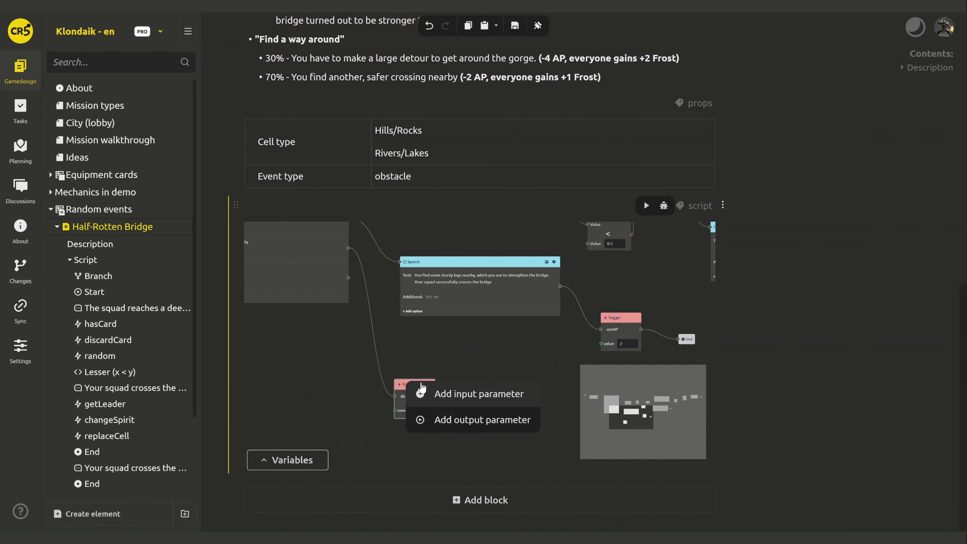
click(445, 418)
text(t)
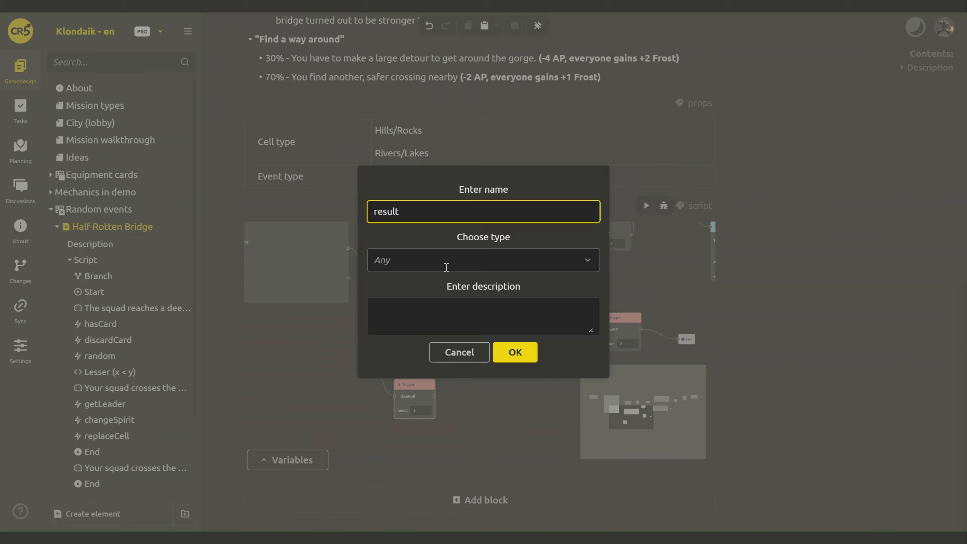
click(445, 261)
click(427, 282)
click(515, 352)
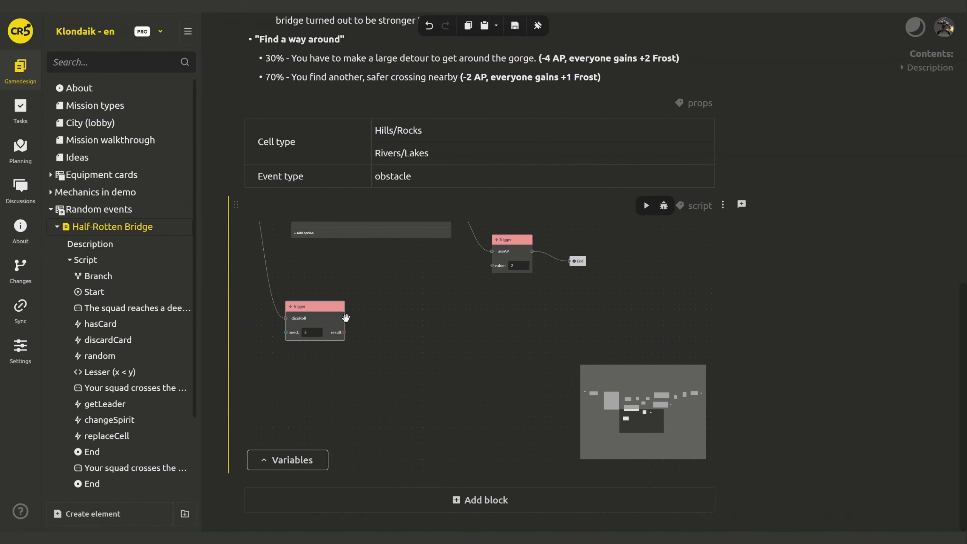
- Wire the dice result into a new Branch and add a Speech on its Yes path
drag(373, 318, 374, 318)
click(415, 351)
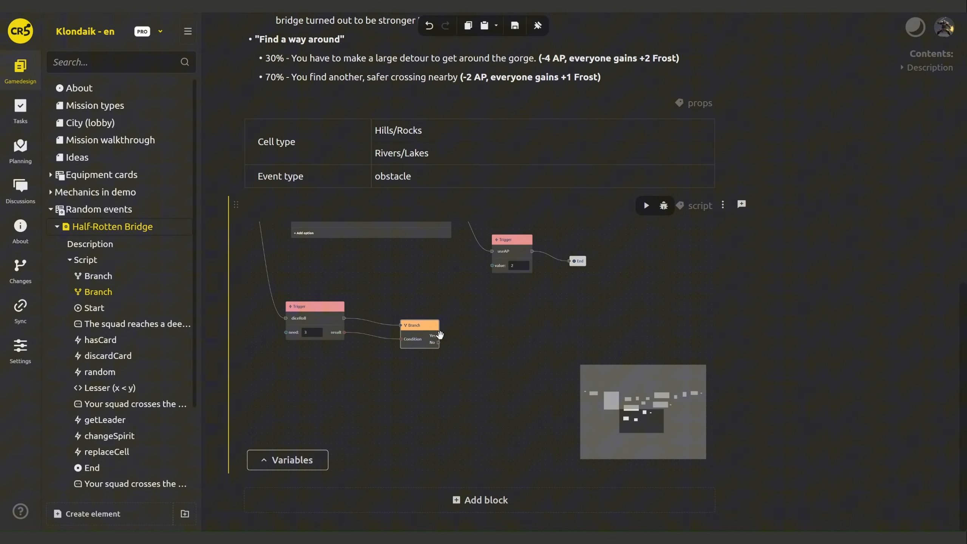
drag(439, 335, 495, 317)
click(523, 326)
scroll(853, 235, up, 11)
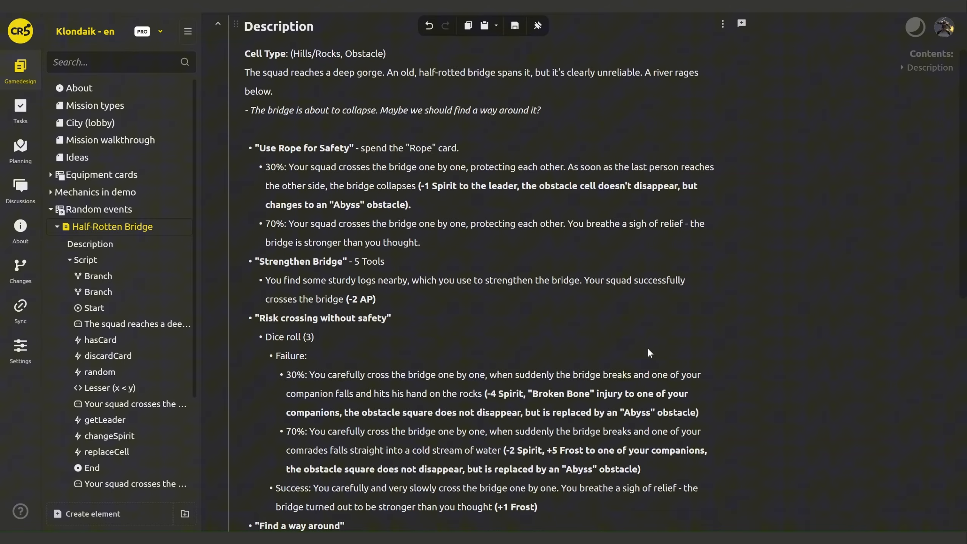
- Paste the careful-crossing Success sentence into the dice-success speech and add a trigger after it
scroll(648, 350, down, 3)
drag(492, 419, 315, 401)
key(ctrl+c)
scroll(847, 346, down, 13)
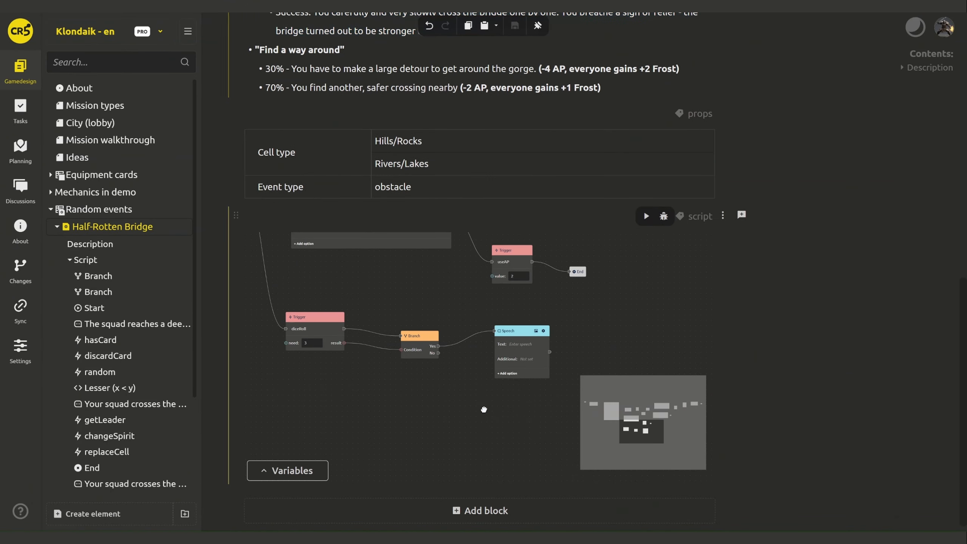
click(481, 335)
key(ctrl+v)
scroll(468, 343, right, 4)
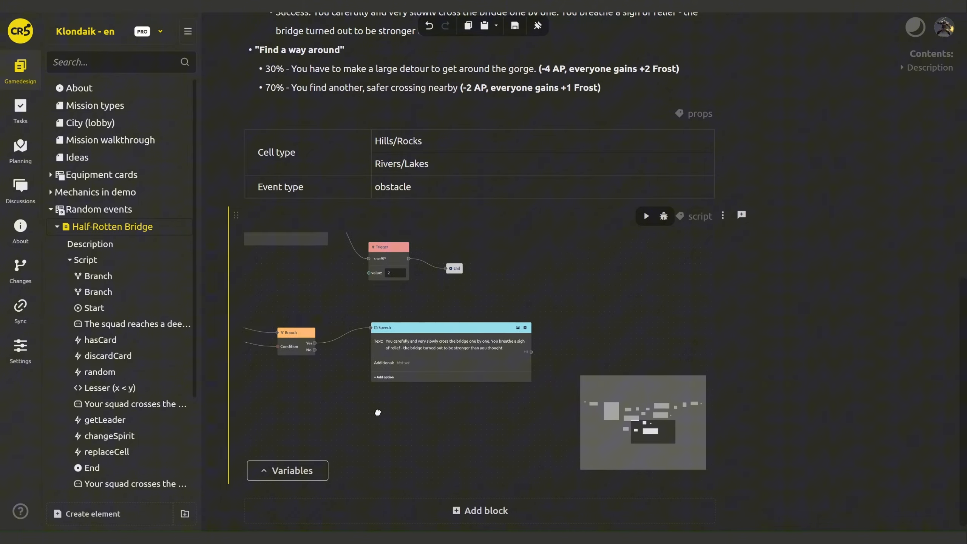
drag(494, 337, 495, 336)
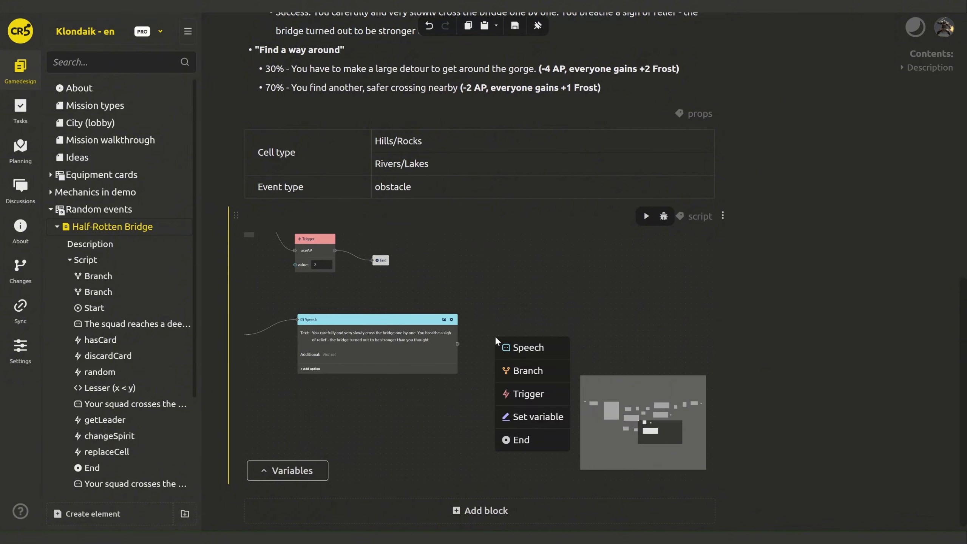
click(544, 394)
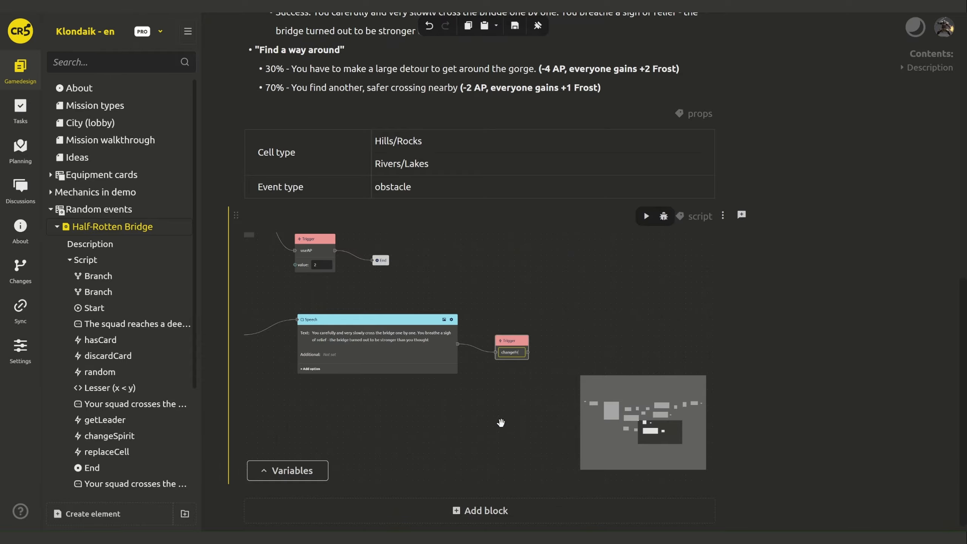
- Give the changeFrost trigger an Integer value of 1 and end the branch
scroll(502, 421, right, 3)
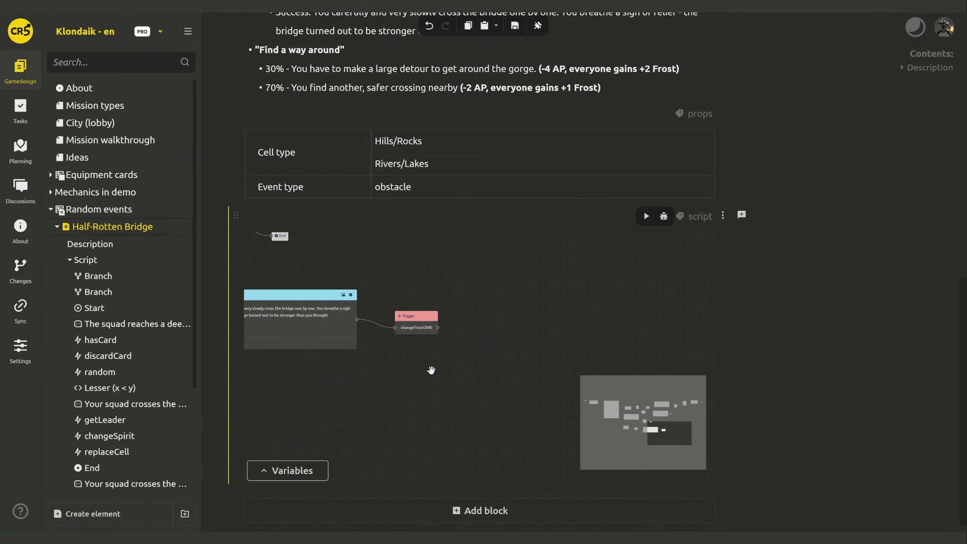
right_click(416, 322)
click(430, 330)
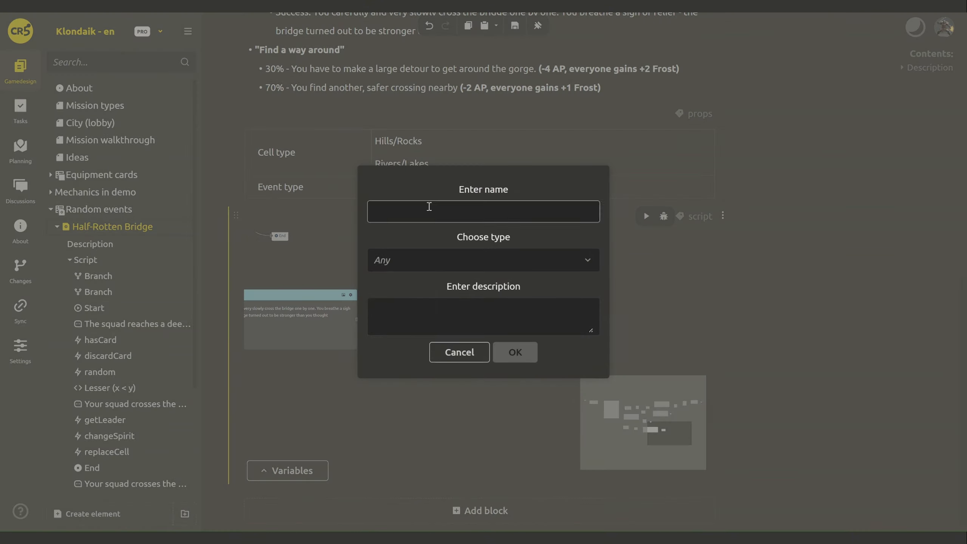
text(value)
click(418, 260)
click(424, 309)
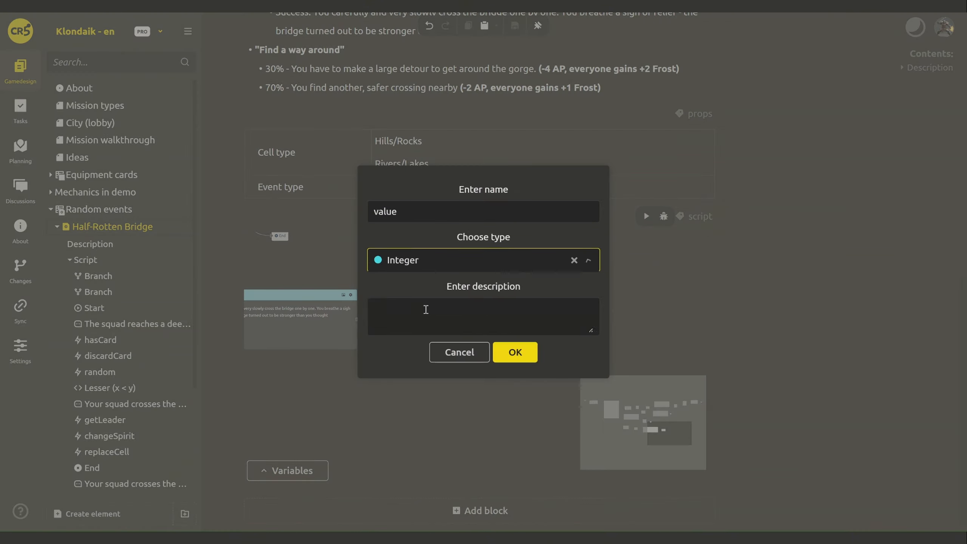
click(512, 350)
click(464, 335)
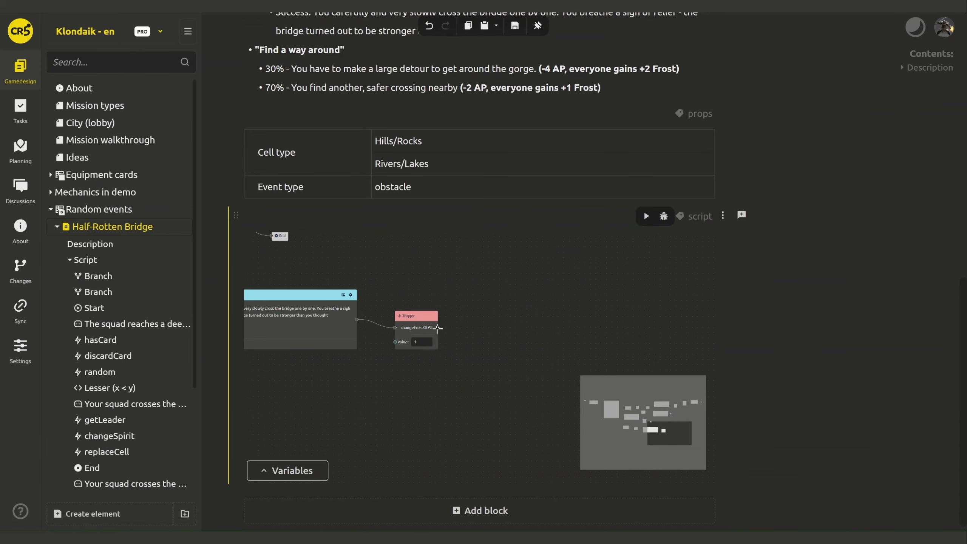
drag(438, 327, 450, 328)
click(506, 420)
drag(399, 381, 646, 379)
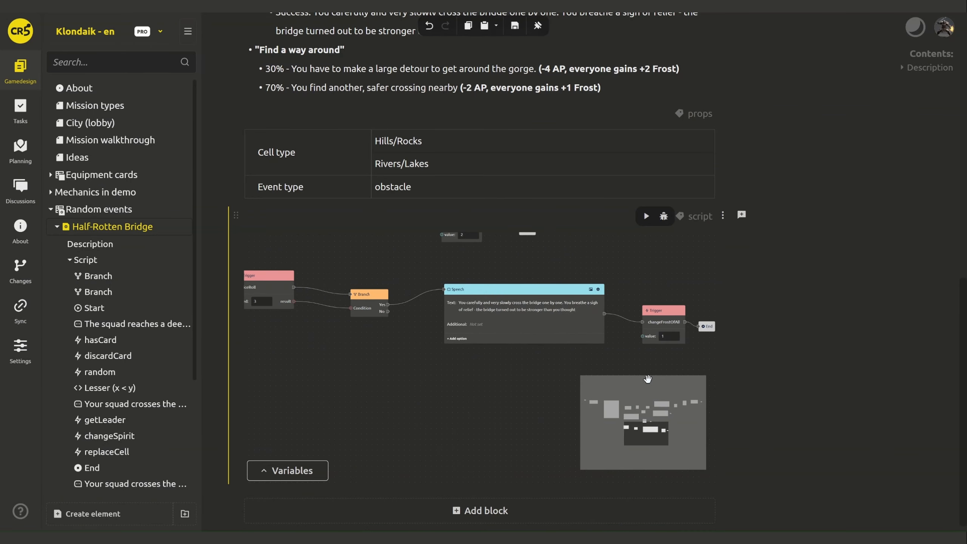
scroll(876, 213, up, 10)
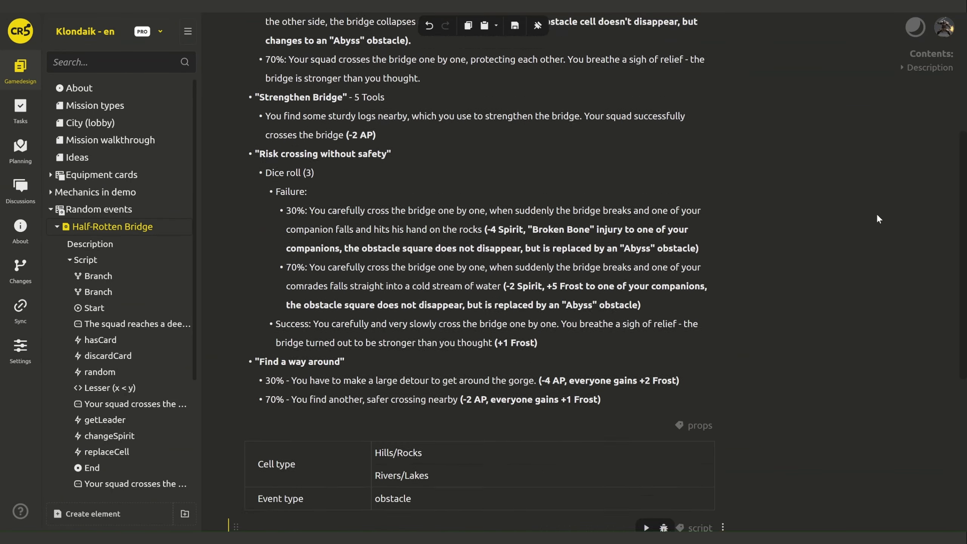
- Paste copies of the random, Lesser and Branch nodes and move them lower on the canvas
scroll(876, 214, down, 10)
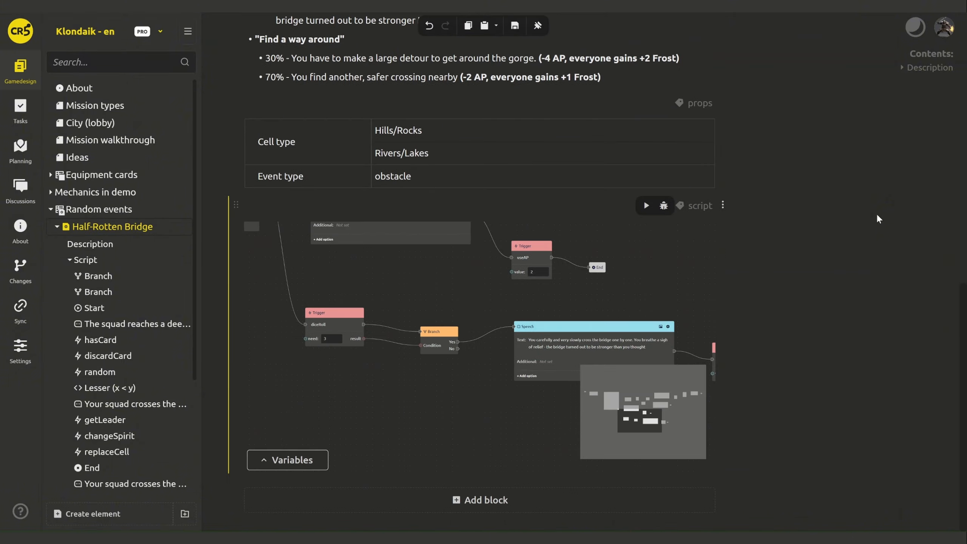
scroll(524, 279, down, 5)
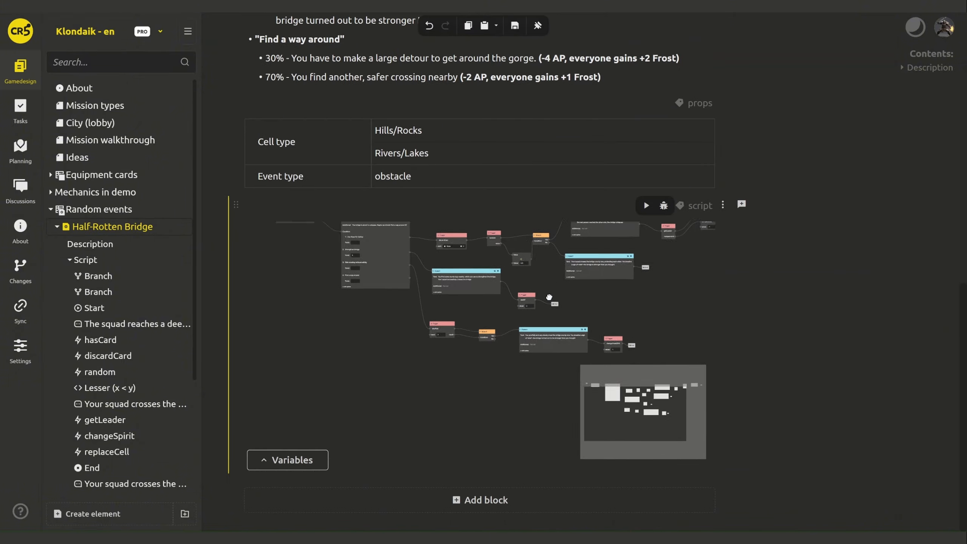
key(ctrl+v)
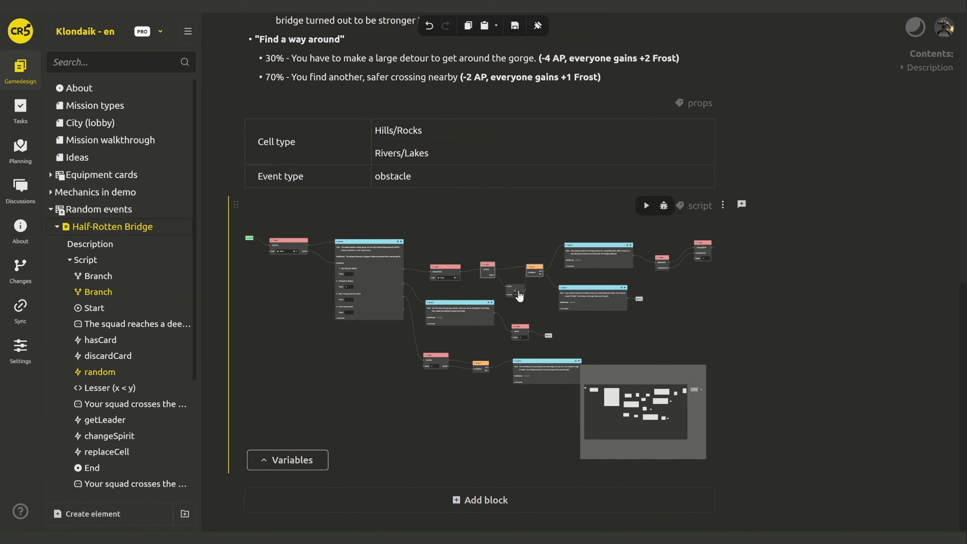
ctrl+click(535, 276)
ctrl+click(526, 300)
ctrl+click(488, 284)
ctrl+click(492, 278)
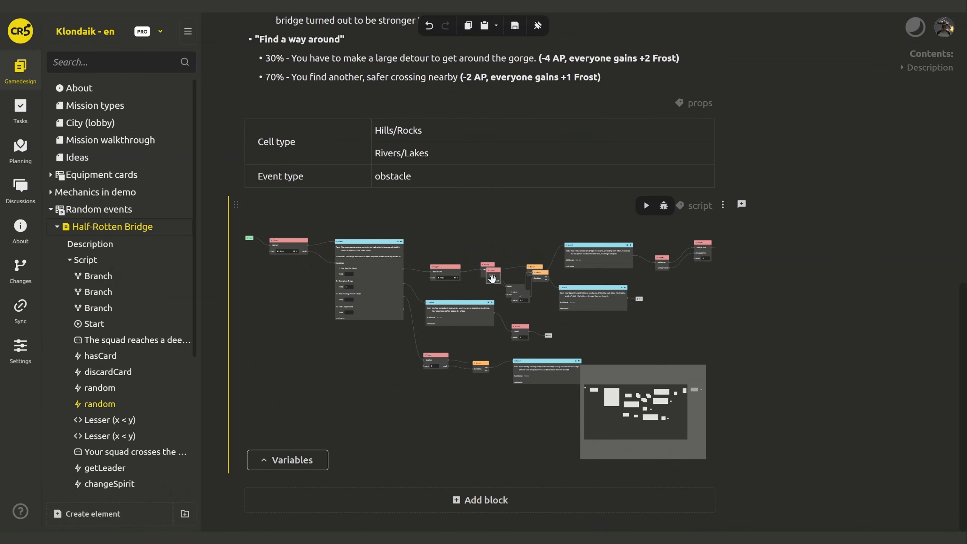
ctrl+click(526, 298)
ctrl+click(539, 275)
drag(541, 274, 508, 411)
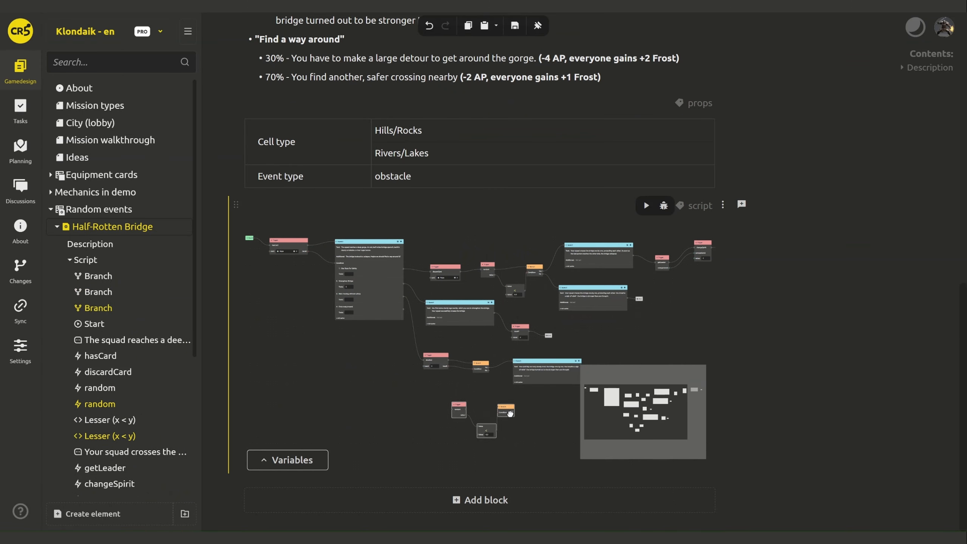
- Position the pasted random-check group and wire the dice Branch's No output into its random trigger
scroll(456, 407, up, 5)
scroll(456, 407, up, 1)
click(459, 420)
drag(412, 405, 453, 423)
drag(573, 357, 511, 321)
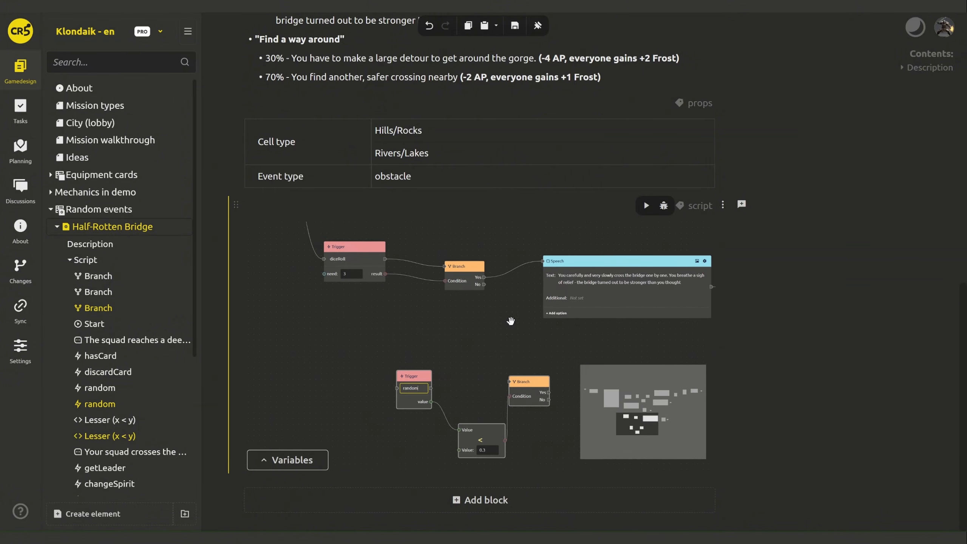
drag(418, 376, 531, 383)
drag(447, 363, 288, 328)
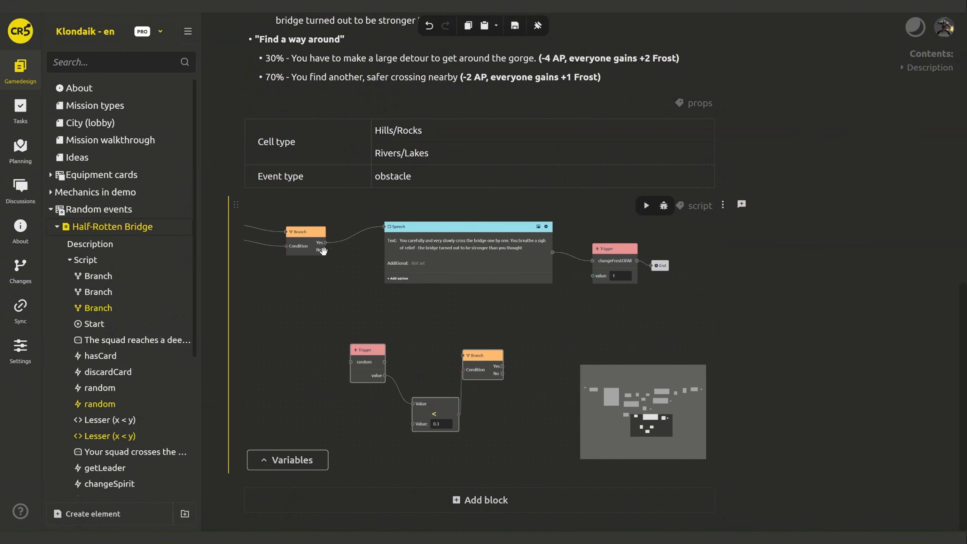
drag(323, 251, 354, 366)
- Select the 30% failure sentence in the event description to copy it
scroll(821, 262, up, 10)
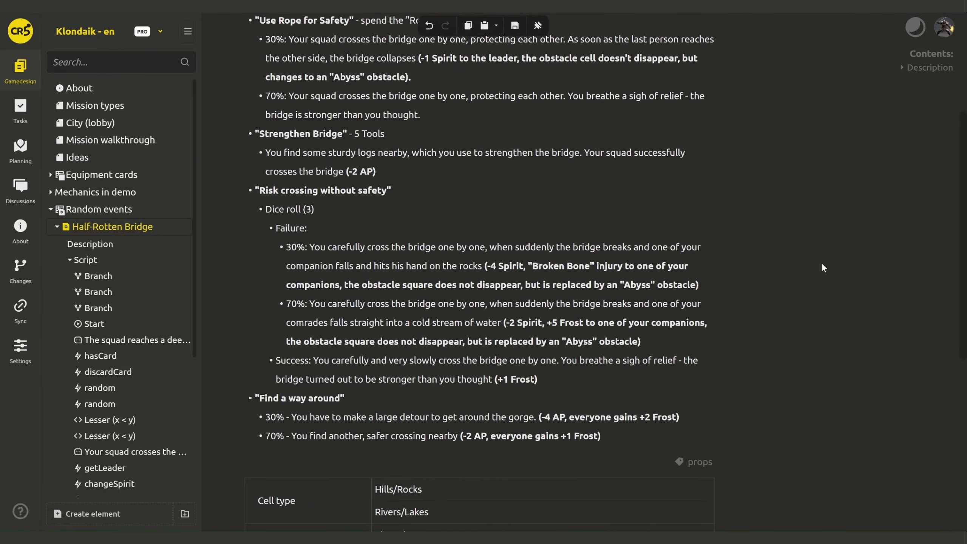
click(477, 288)
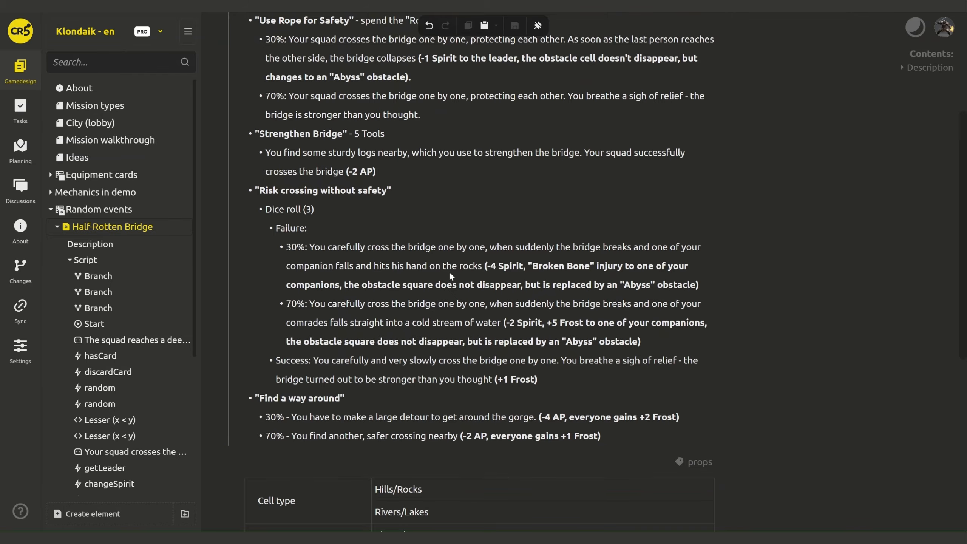
click(311, 247)
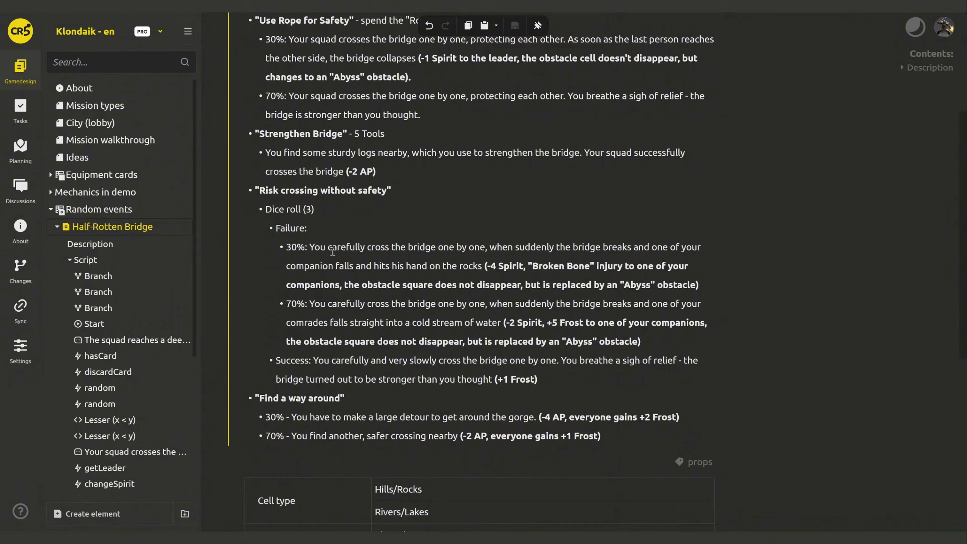
drag(332, 252, 311, 247)
key(ctrl+c)
scroll(865, 366, down, 9)
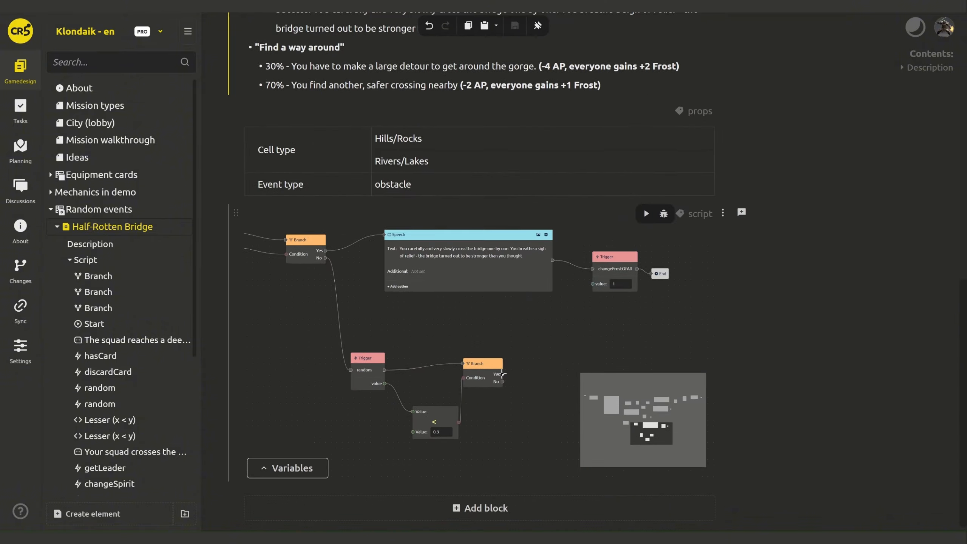
- Add a Speech node containing the pasted failure text beside the new Branch
right_click(530, 357)
click(555, 372)
key(ctrl+v)
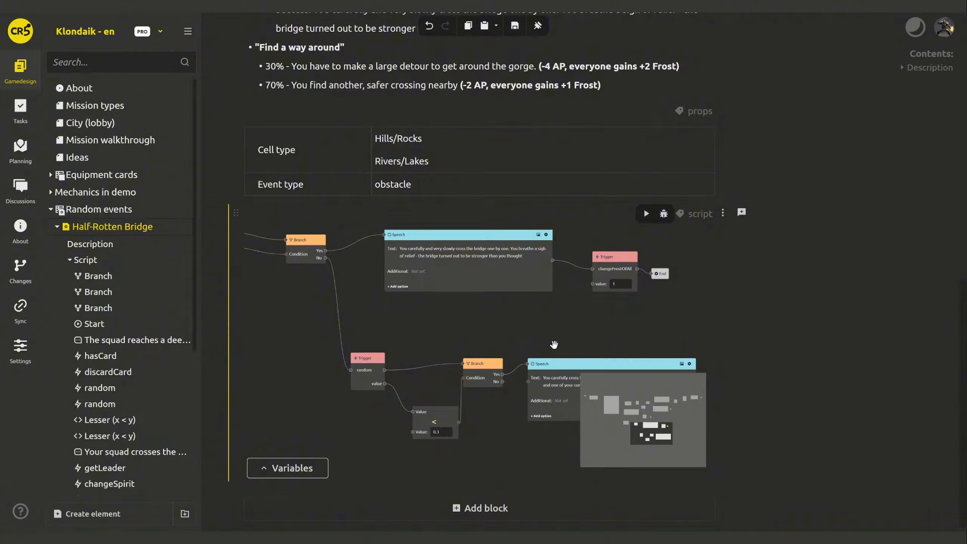
drag(554, 345, 432, 313)
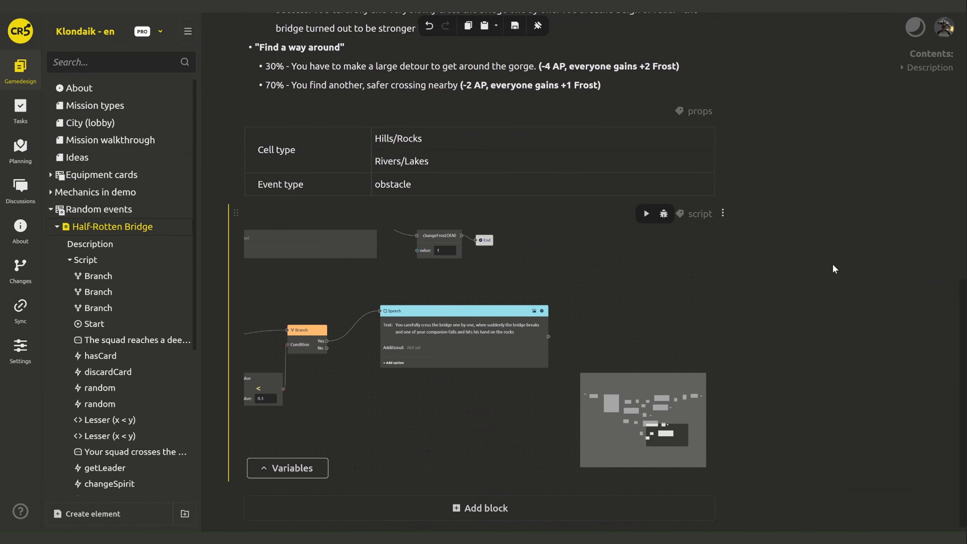
scroll(832, 267, up, 7)
scroll(834, 270, down, 7)
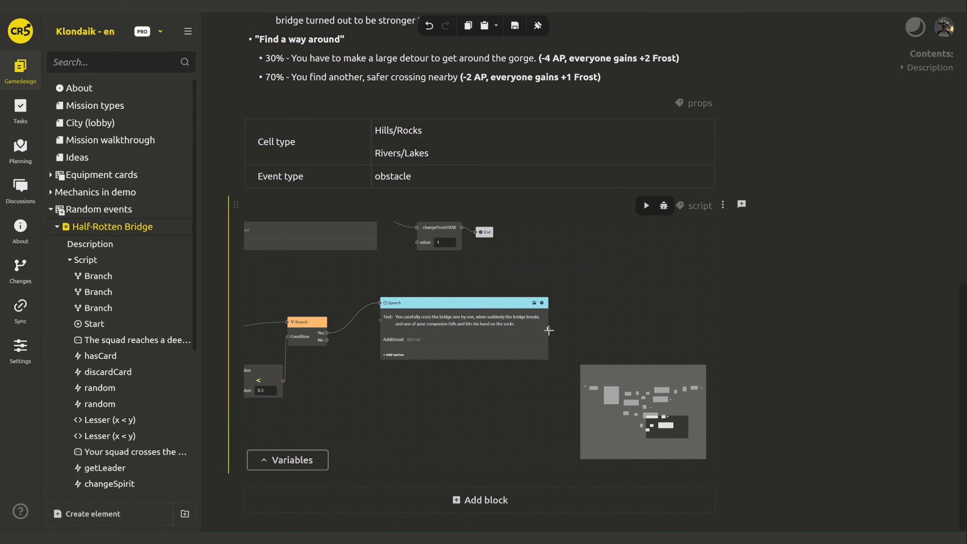
- Connect a Trigger named getRandomCompanion after the Speech node
drag(548, 330, 575, 327)
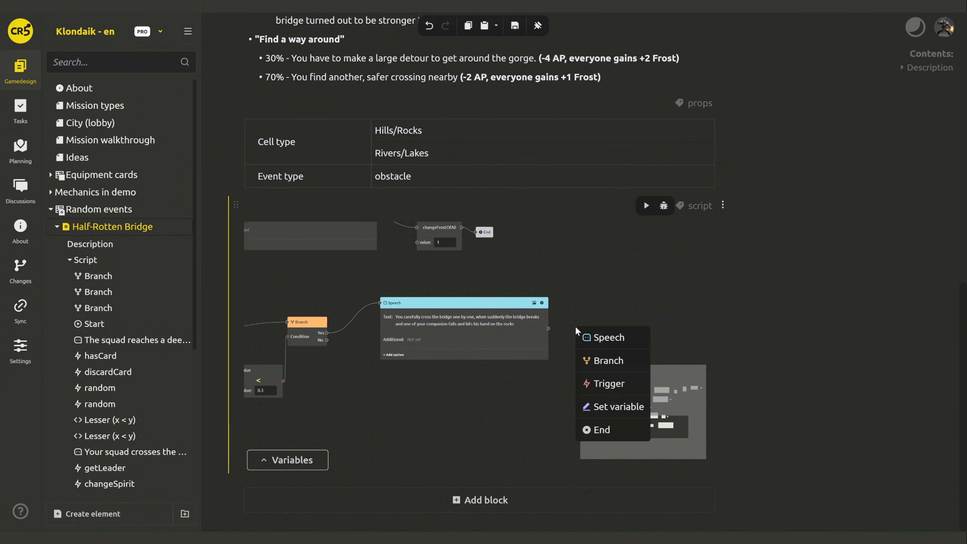
click(618, 381)
text(getRandomCompani)
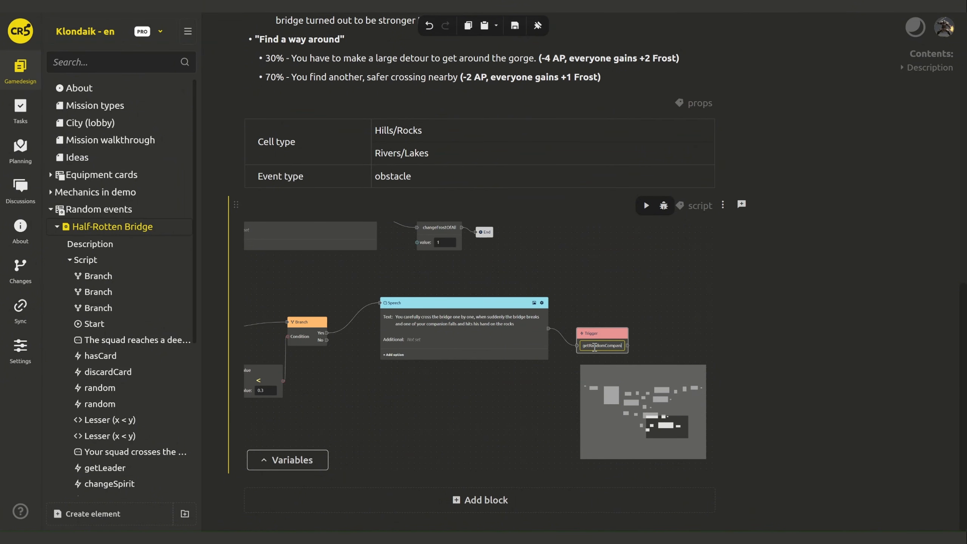
text(on)
drag(649, 338, 496, 312)
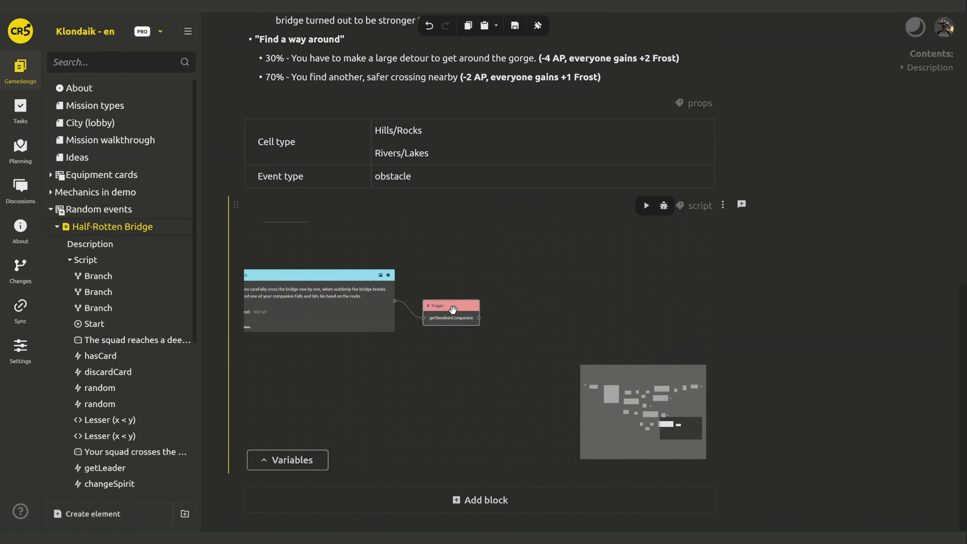
- Give getRandomCompanion an Integer output parameter named companionId
right_click(452, 309)
click(477, 344)
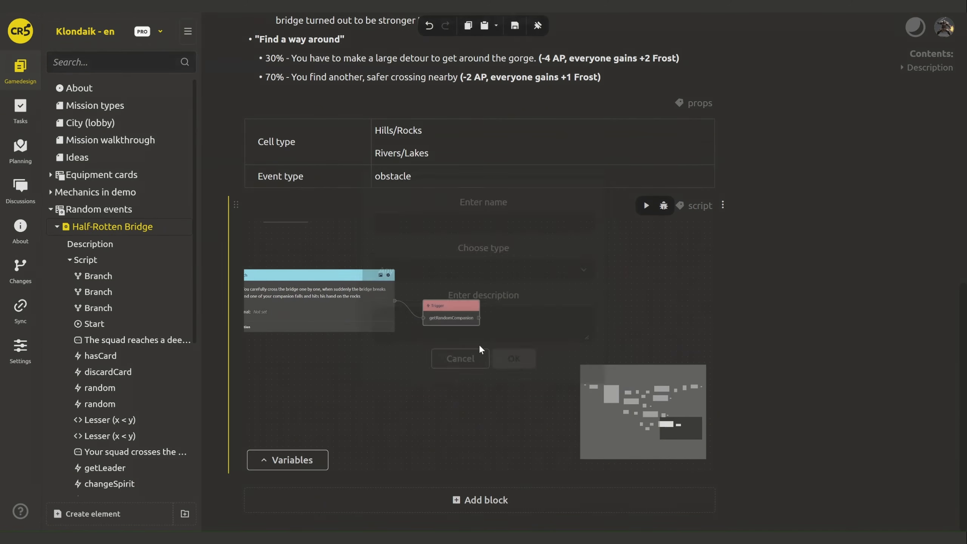
click(465, 216)
text(companionI)
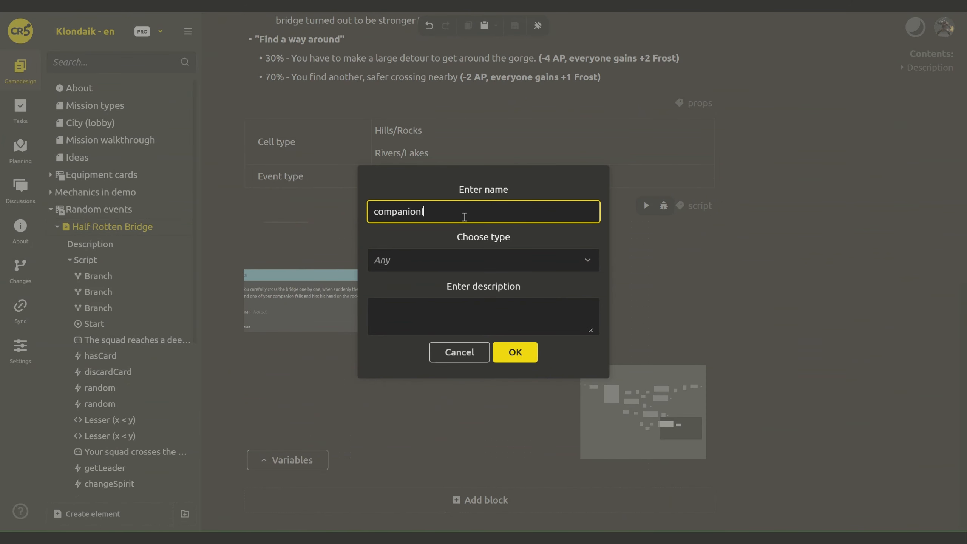
text(d)
click(462, 263)
click(452, 313)
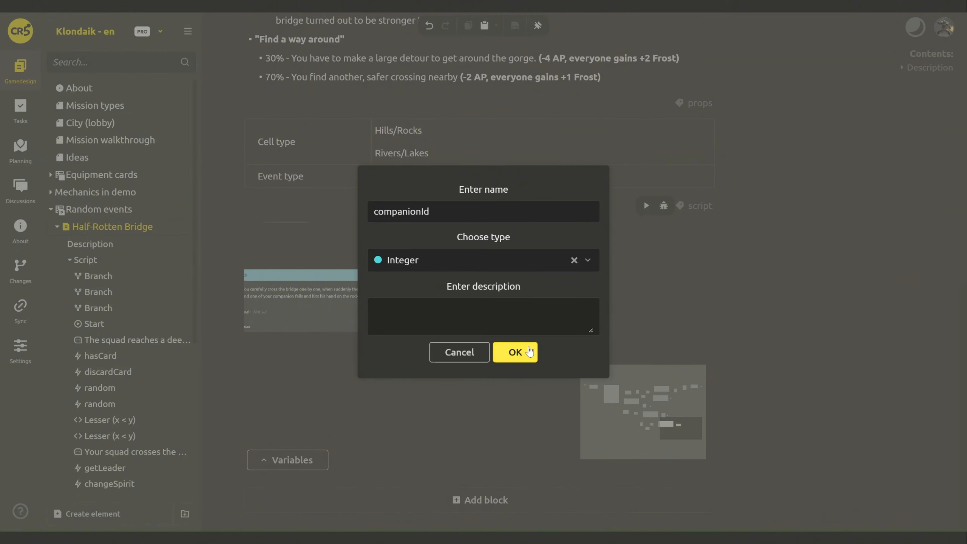
click(514, 352)
drag(505, 330, 414, 331)
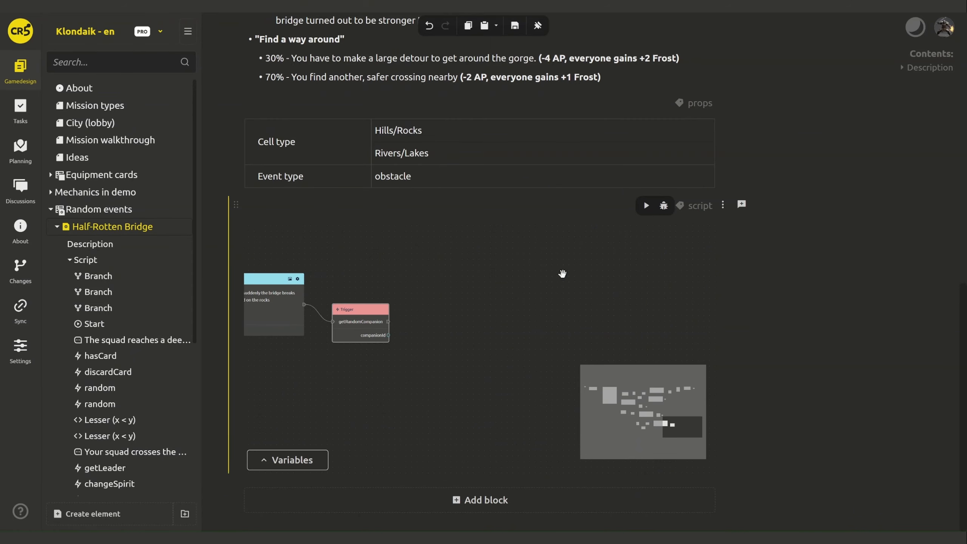
scroll(893, 206, up, 3)
scroll(893, 207, down, 2)
- Chain a Trigger named changeSpirit after getRandomCompanion
drag(388, 356, 429, 351)
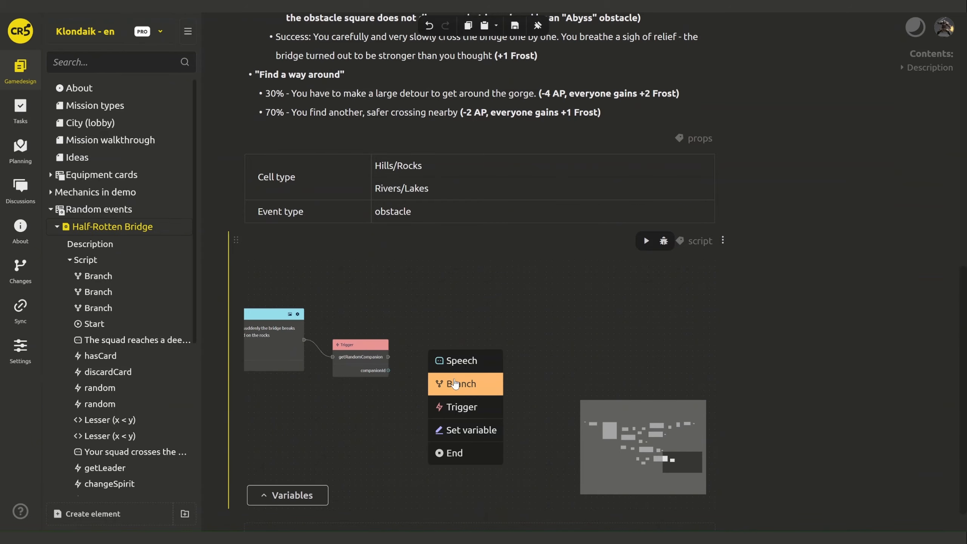
click(460, 401)
click(445, 369)
text(changeSpirit)
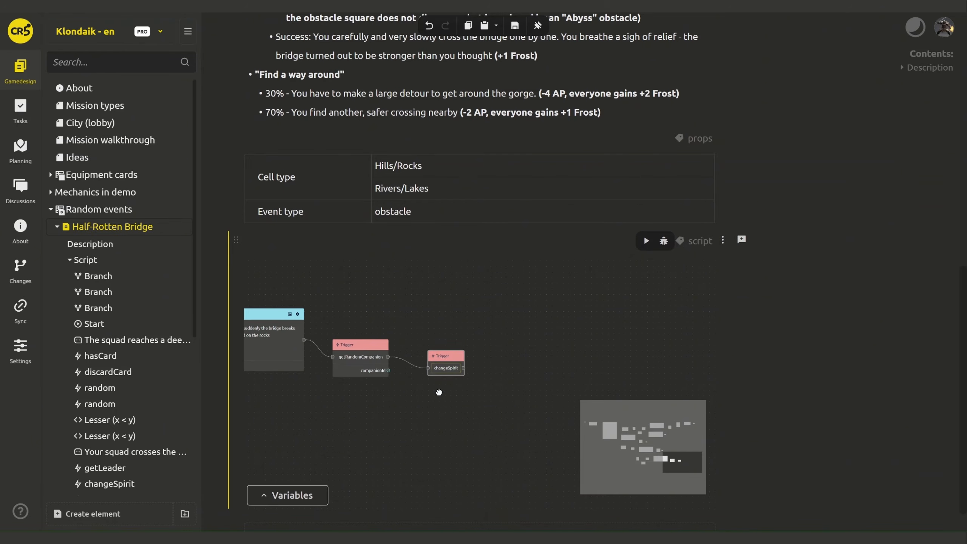
click(439, 392)
- Add an Integer companionId input to changeSpirit, wired from getRandomCompanion's companionId
right_click(444, 357)
click(457, 367)
click(423, 212)
text(companionId)
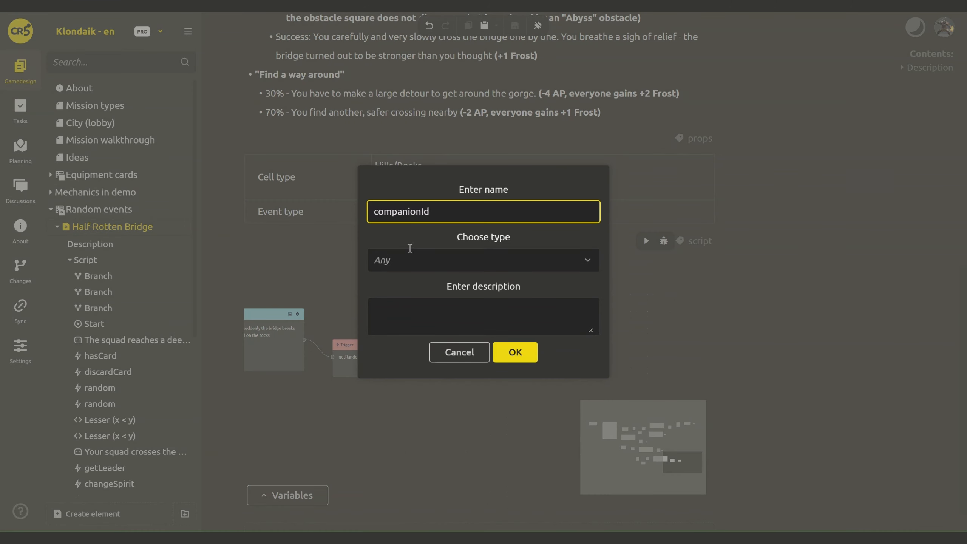
click(412, 259)
click(420, 311)
click(514, 353)
drag(388, 371, 429, 382)
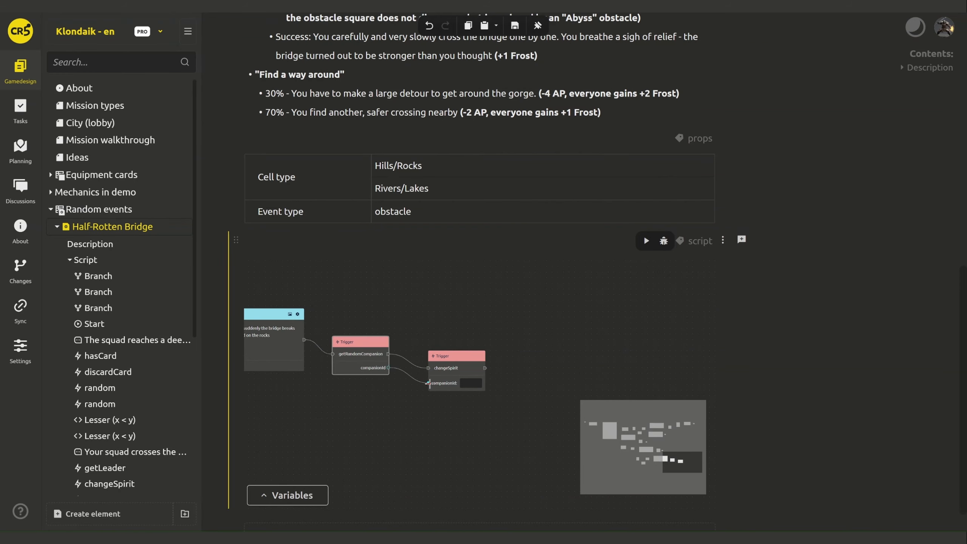
- Add an Integer input named value to changeSpirit and attach another Trigger after it
right_click(441, 356)
click(456, 367)
click(438, 210)
text(value)
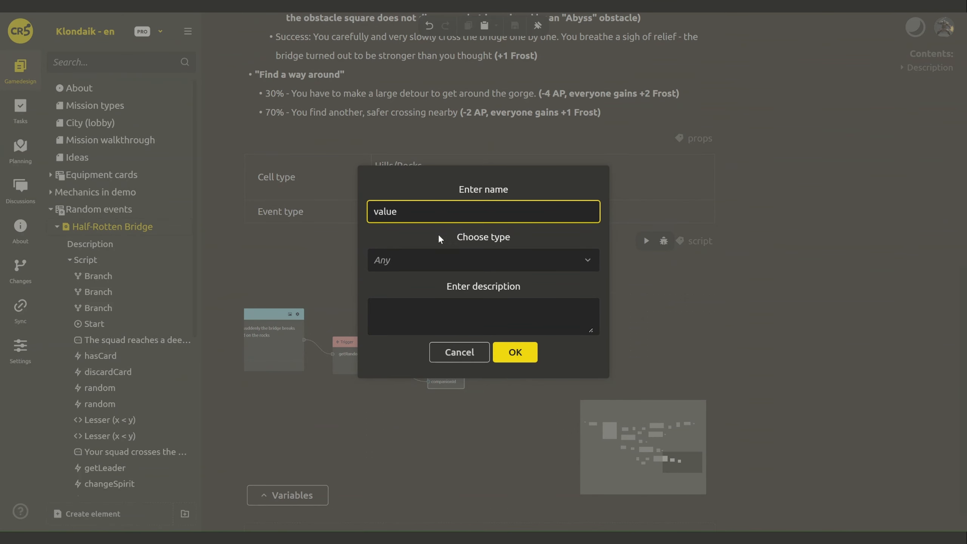
click(438, 259)
click(434, 309)
click(517, 352)
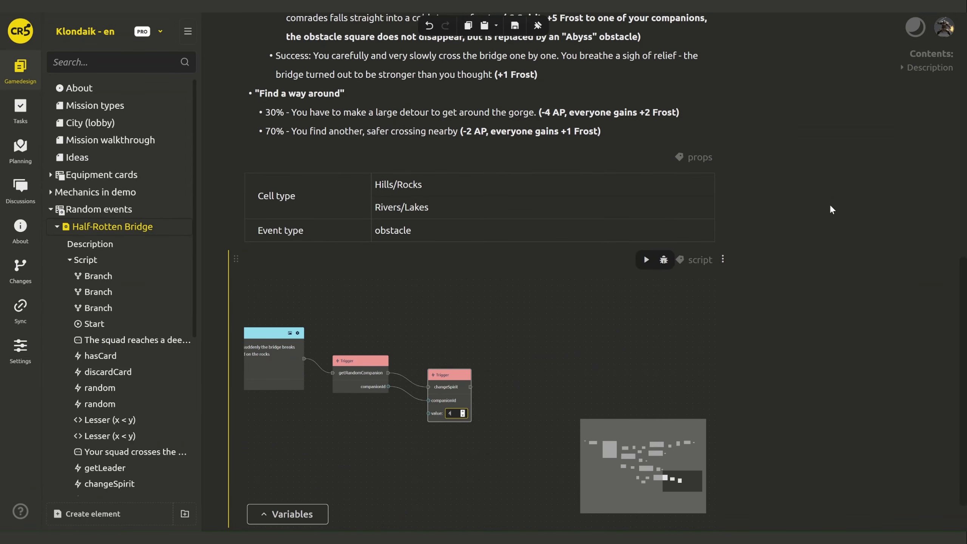
click(520, 380)
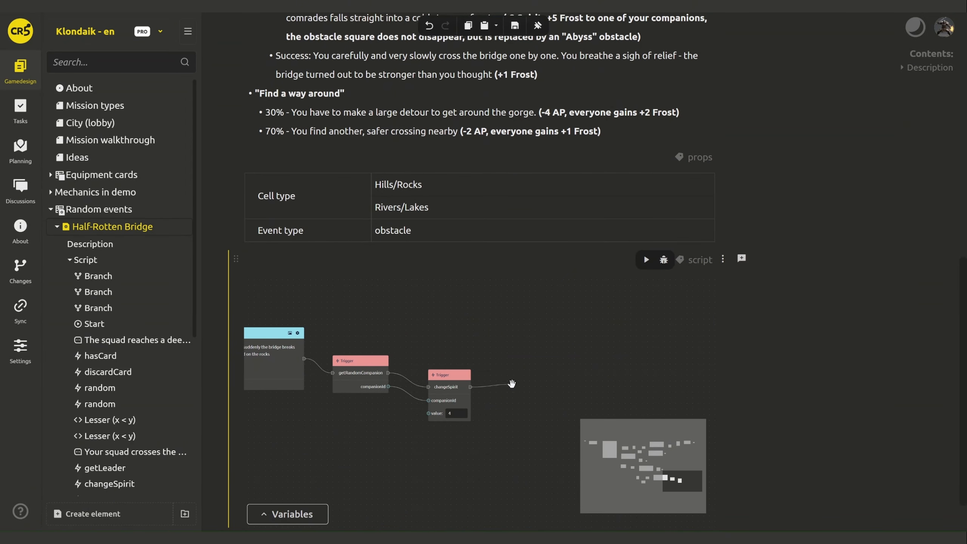
drag(512, 383, 512, 385)
click(538, 439)
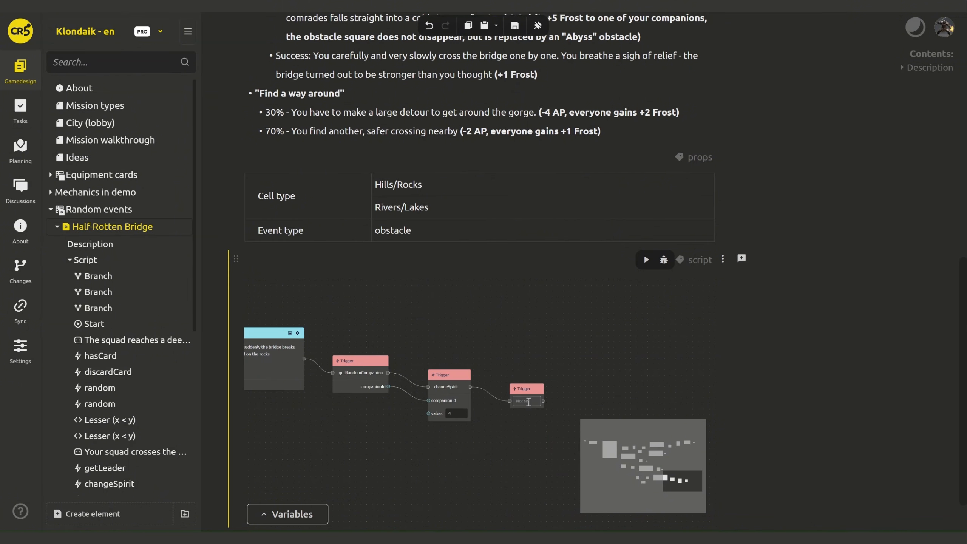
- Name the new trigger addInjury and add an input parameter called card
click(545, 431)
drag(550, 433, 484, 406)
drag(463, 358, 472, 347)
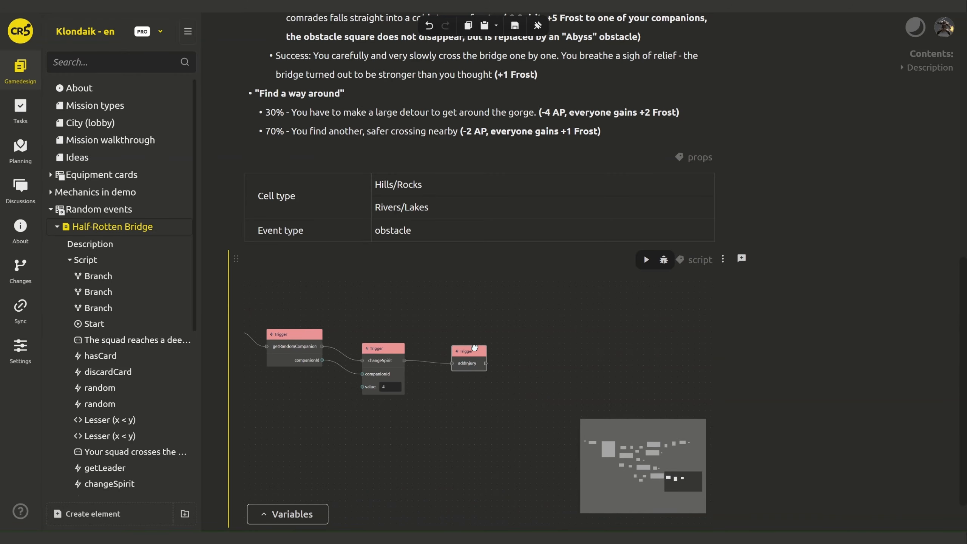
right_click(472, 348)
click(497, 358)
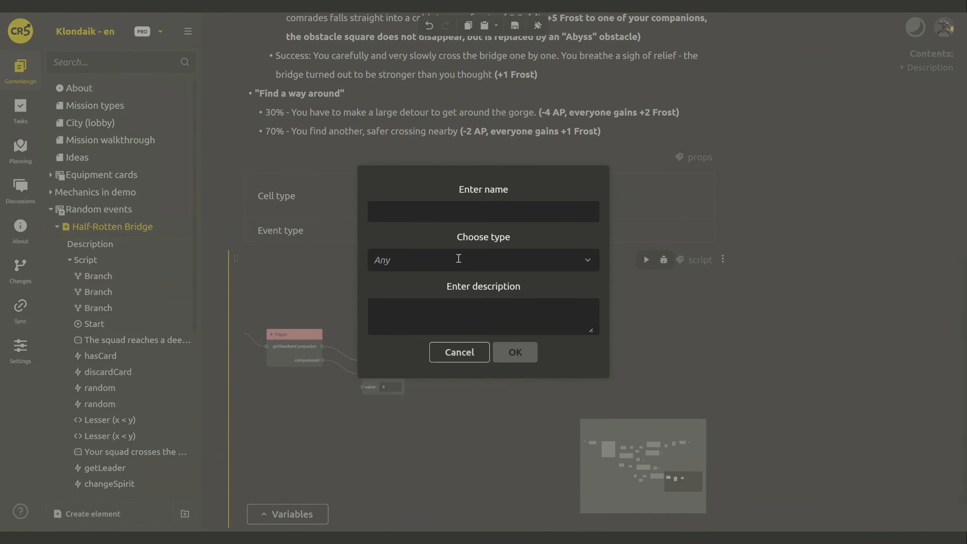
click(423, 212)
text(card)
- Set the card parameter's type to an Asset of type Equipment card
click(449, 263)
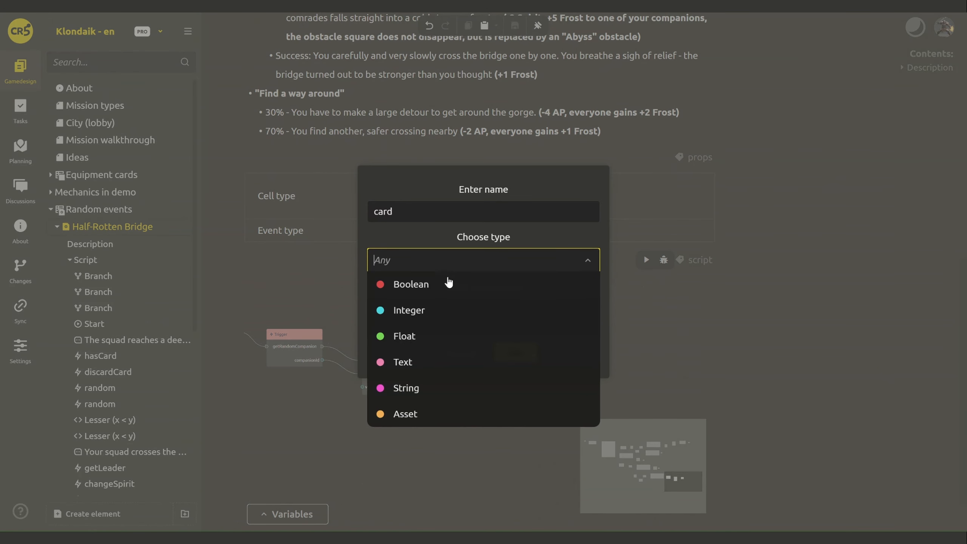
click(432, 410)
click(535, 262)
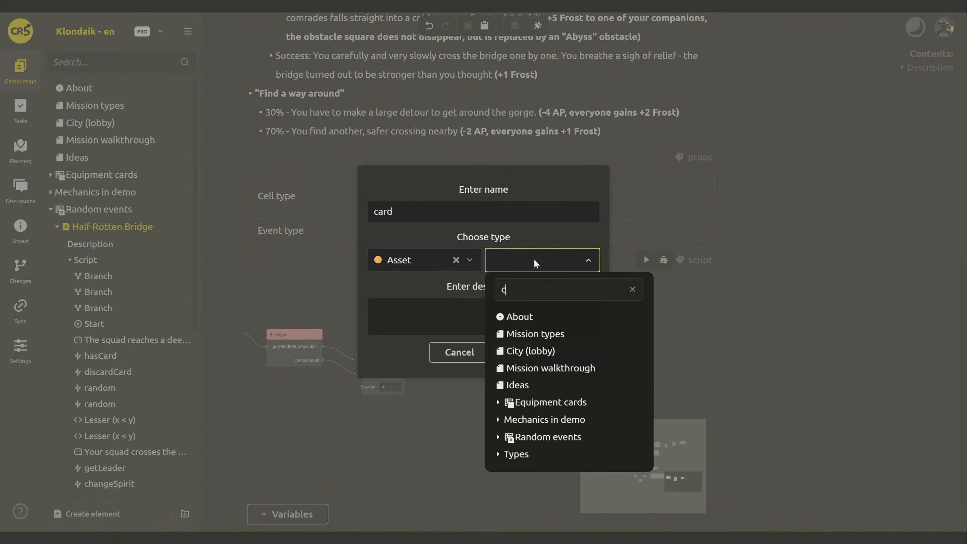
text(card)
click(497, 334)
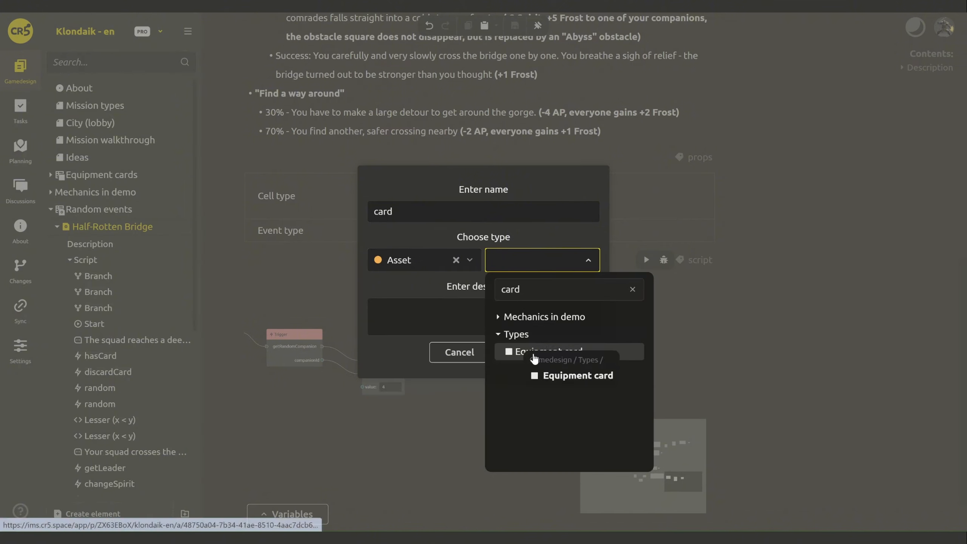
click(533, 359)
click(518, 350)
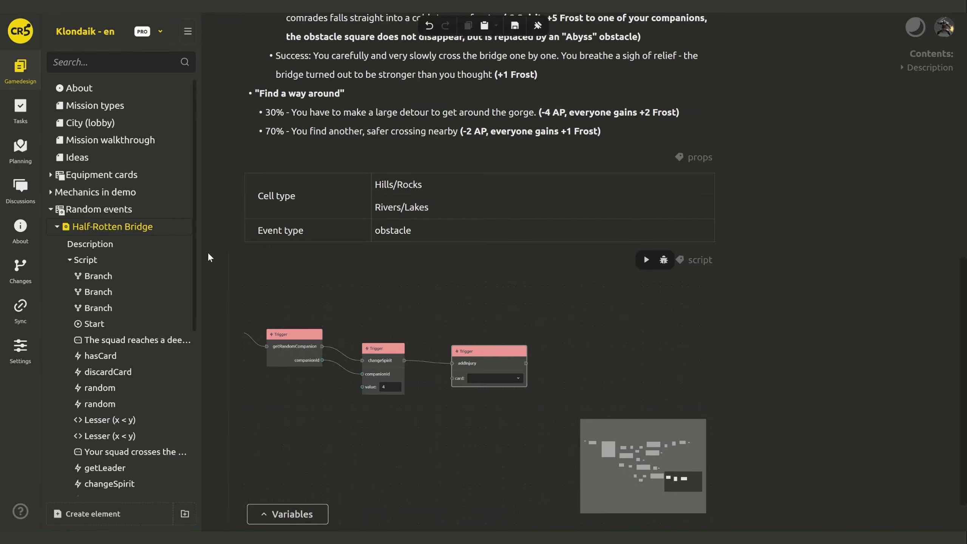
- Create a new Equipment card element named Broken bone
click(159, 175)
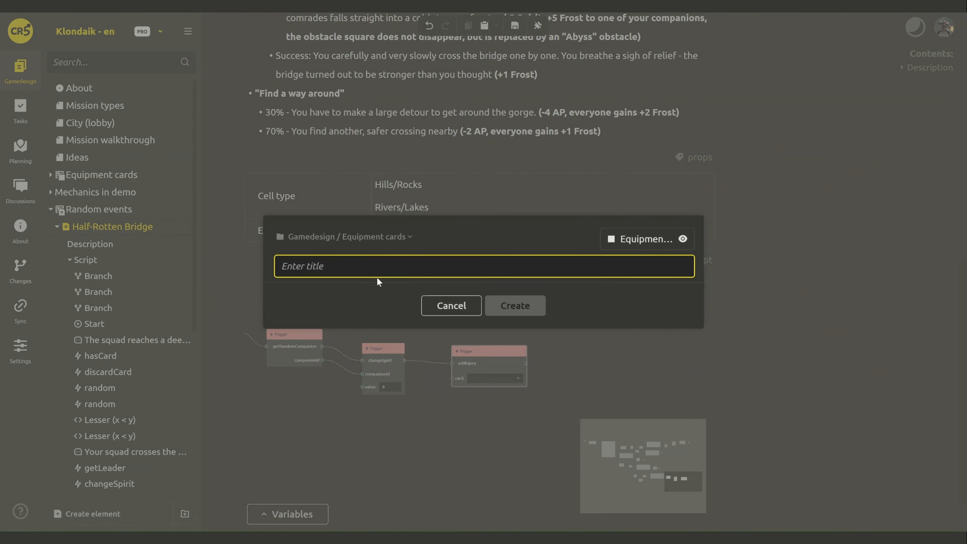
text(Brk)
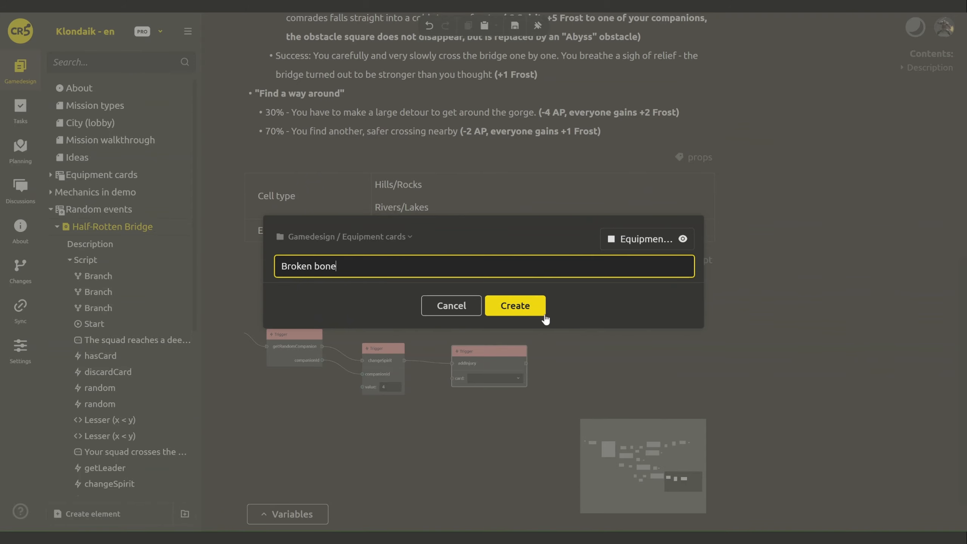
click(540, 311)
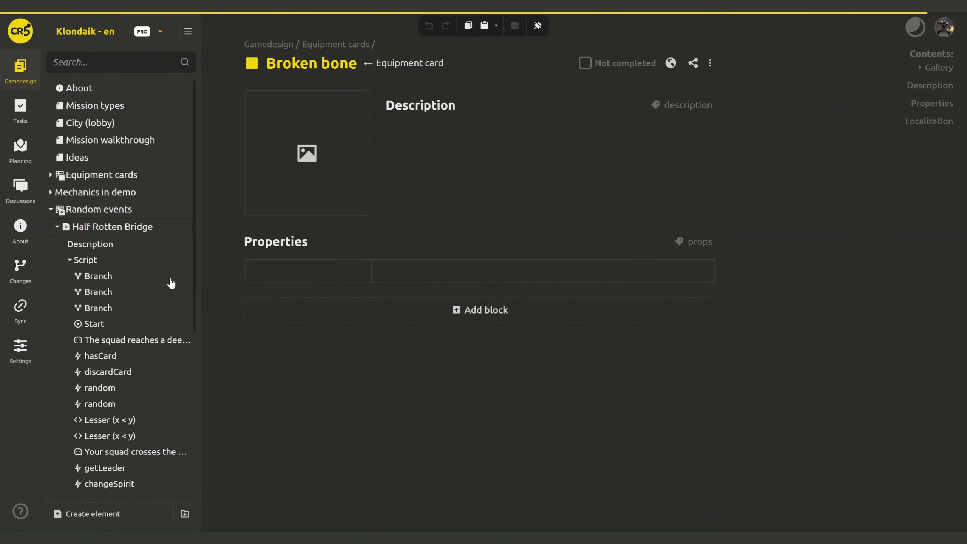
- Back in the Half-Rotten Bridge event, set addInjury's card to Broken bone
click(122, 243)
scroll(703, 350, down, 15)
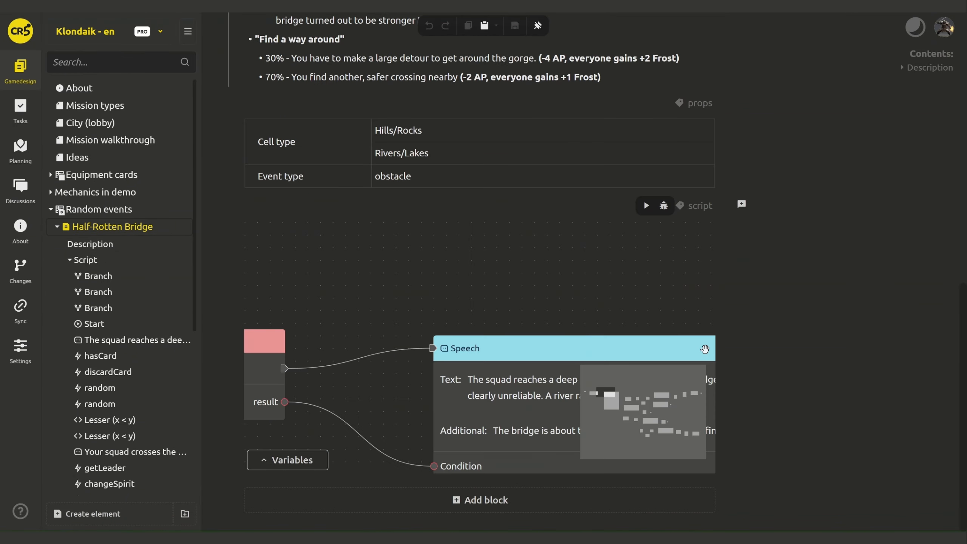
scroll(704, 350, down, 3)
drag(584, 313, 241, 283)
drag(677, 466, 378, 361)
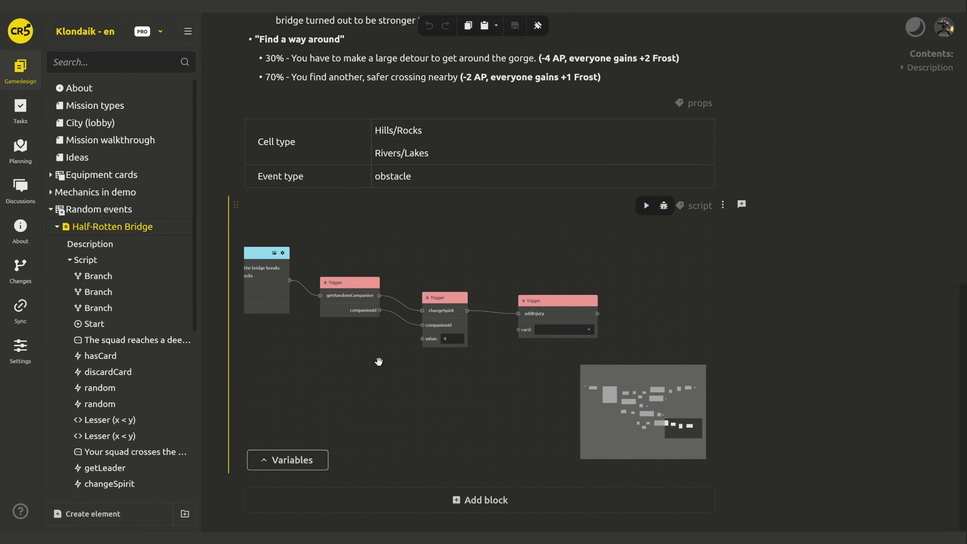
click(444, 346)
text(brok)
click(446, 186)
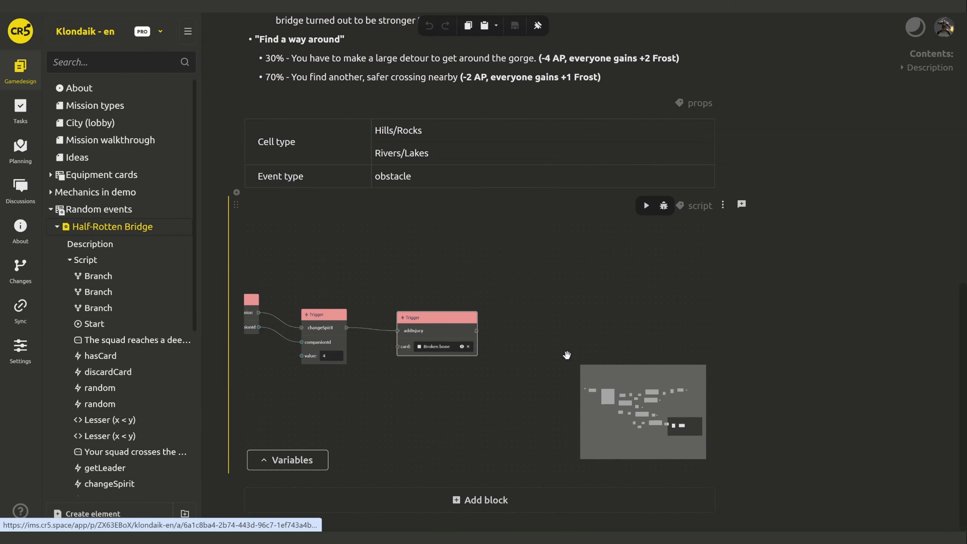
- Add an Integer companionId input to addInjury, fed from getRandomCompanion's companionId
drag(521, 356, 426, 347)
right_click(366, 325)
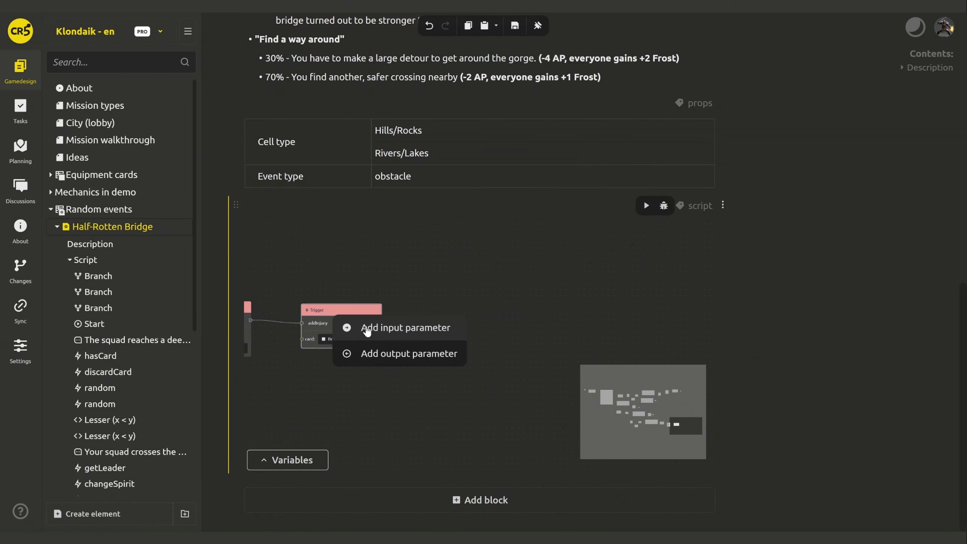
click(387, 331)
text(companionId)
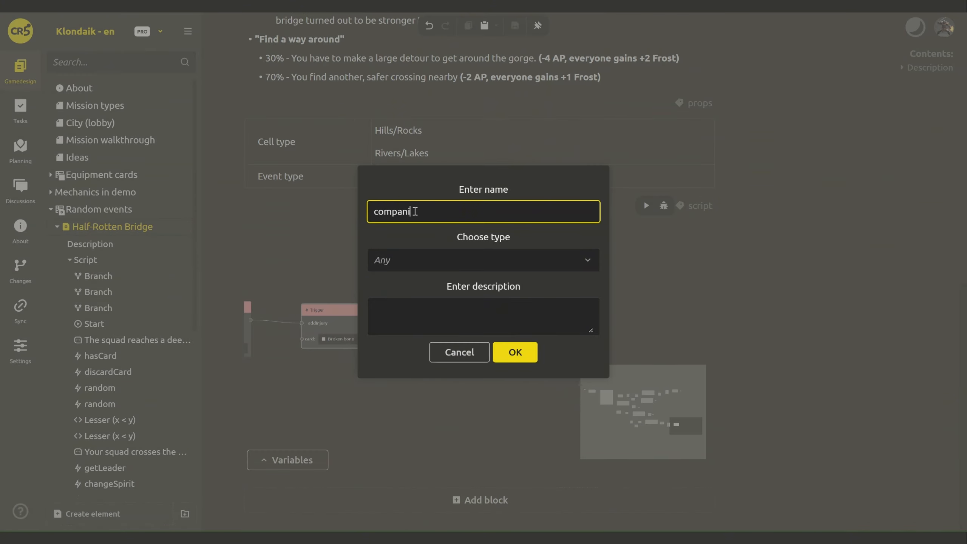
click(406, 259)
click(409, 310)
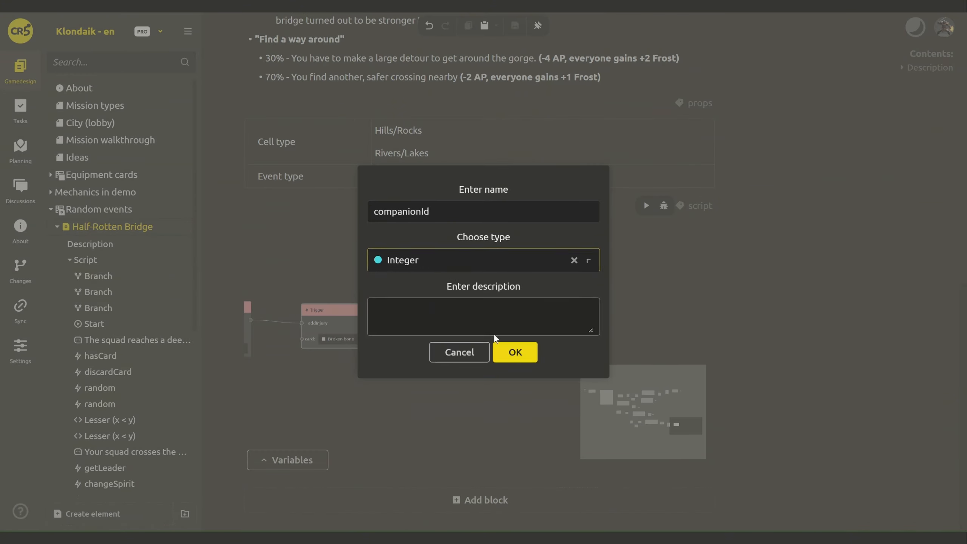
click(514, 349)
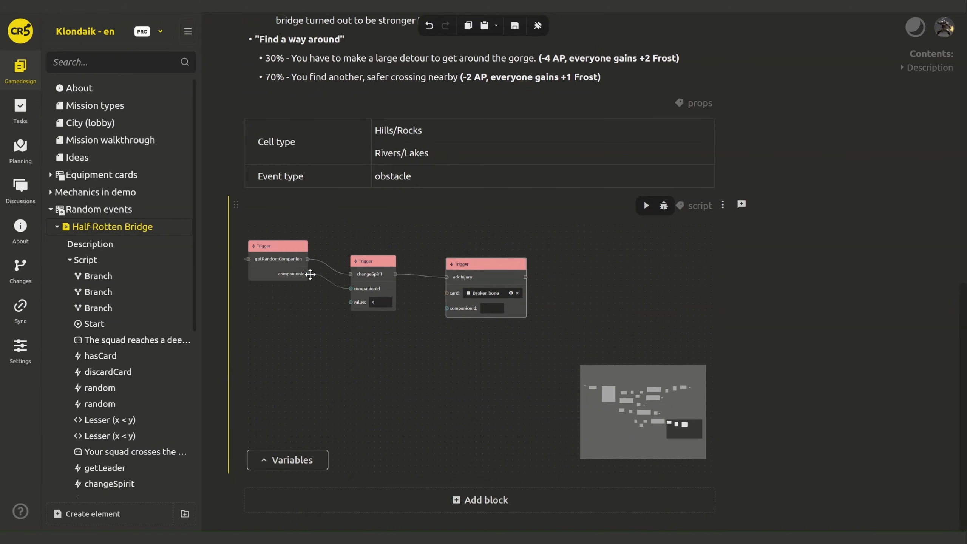
drag(451, 310, 447, 308)
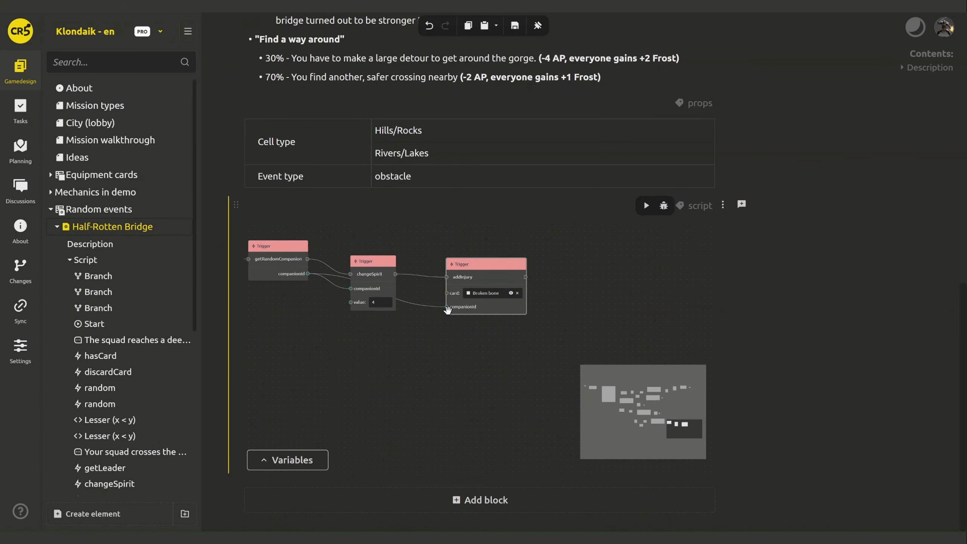
- Connect an End node after addInjury
drag(581, 331, 470, 306)
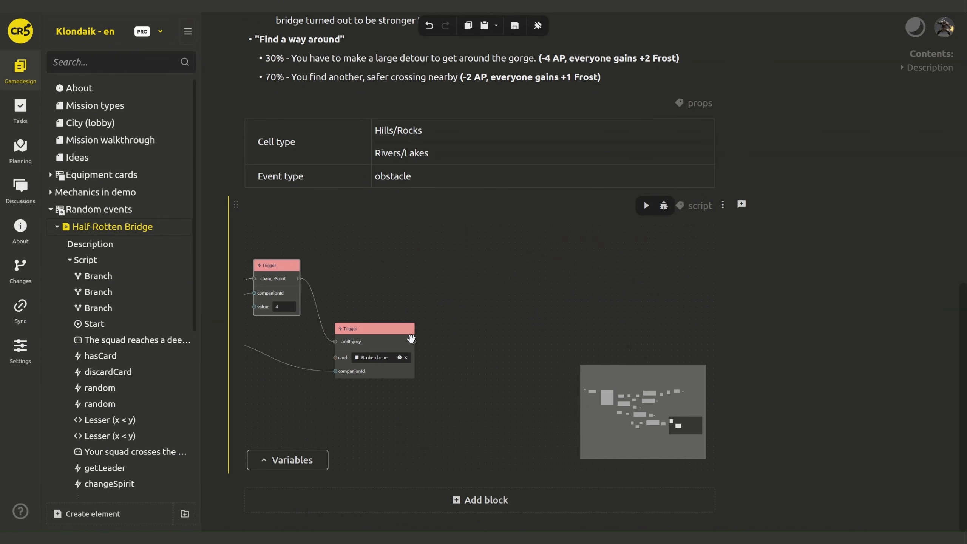
drag(413, 341, 449, 342)
click(470, 443)
- Duplicate the replaceCell Abyss trigger and place the copy near addInjury
scroll(809, 219, up, 5)
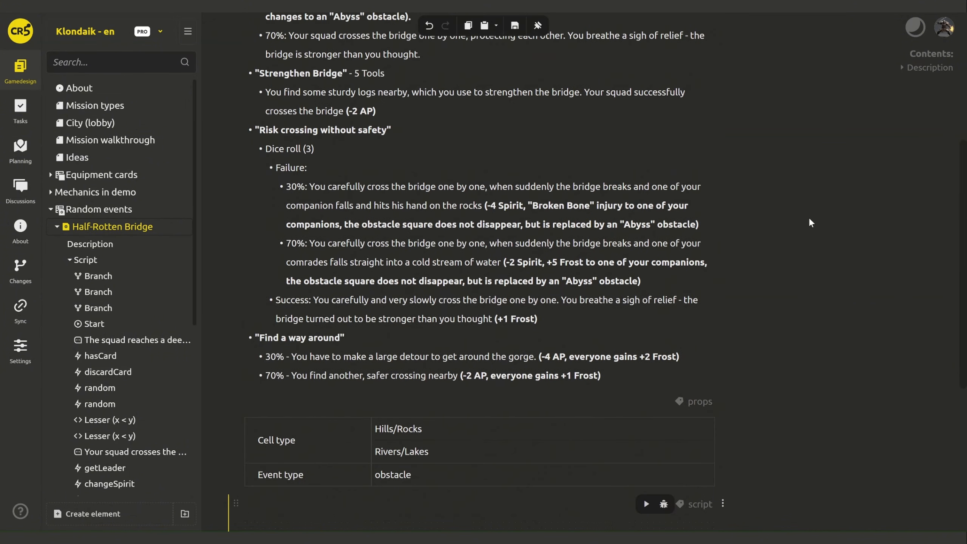
scroll(809, 219, down, 4)
drag(461, 408, 558, 408)
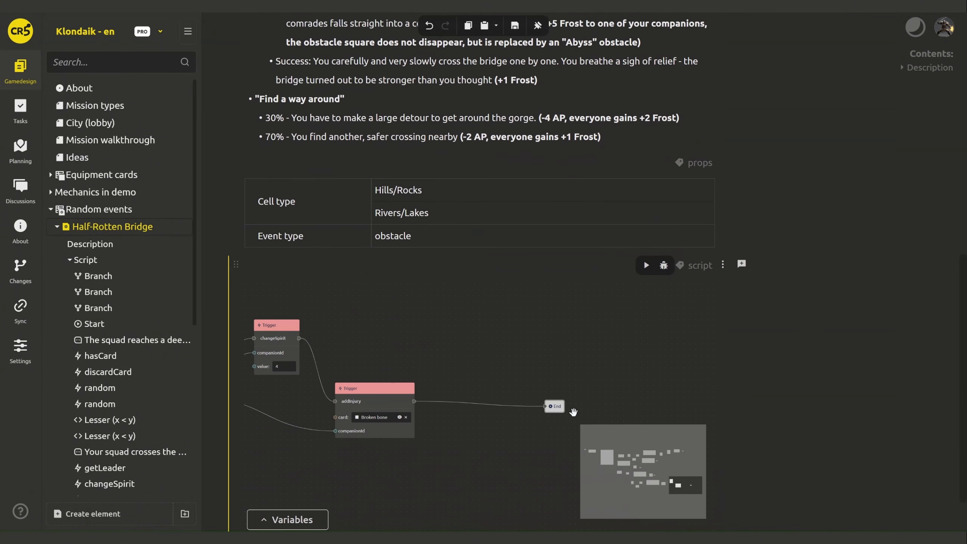
drag(513, 345, 536, 535)
scroll(492, 471, down, 8)
click(459, 349)
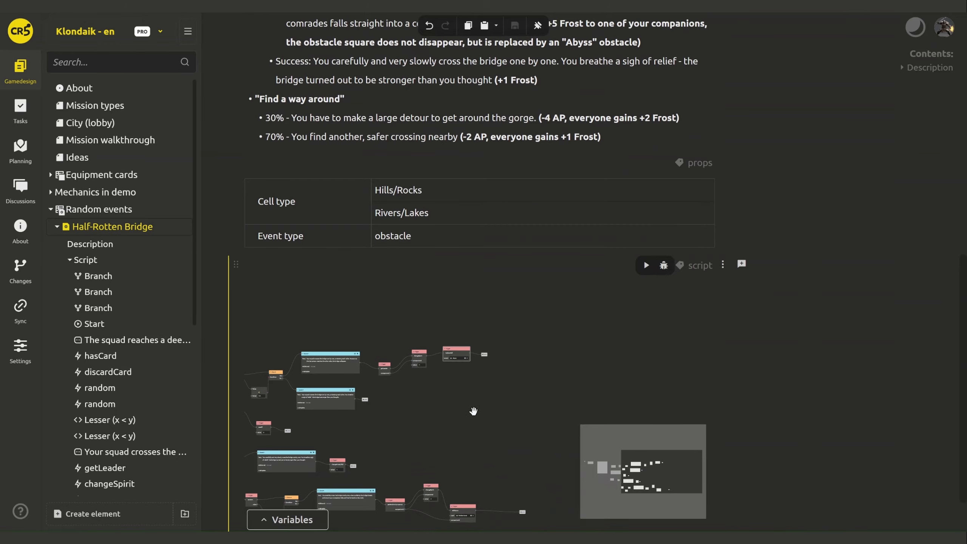
key(ctrl+c)
key(ctrl+v)
drag(470, 353, 505, 497)
- Link addInjury to the replaceCell copy and place the End node after it
scroll(528, 488, up, 10)
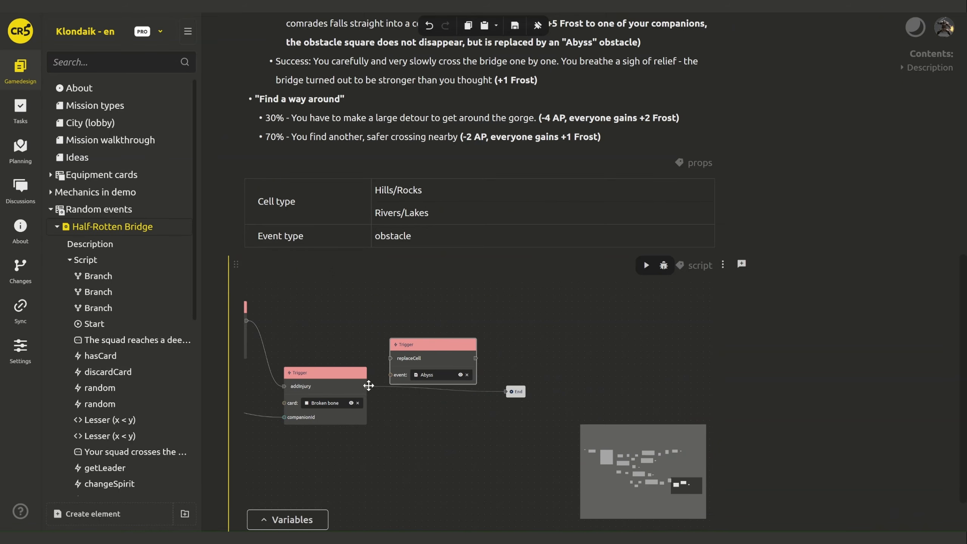
drag(389, 360, 391, 358)
drag(444, 372, 470, 491)
drag(519, 395, 543, 476)
drag(391, 467, 639, 389)
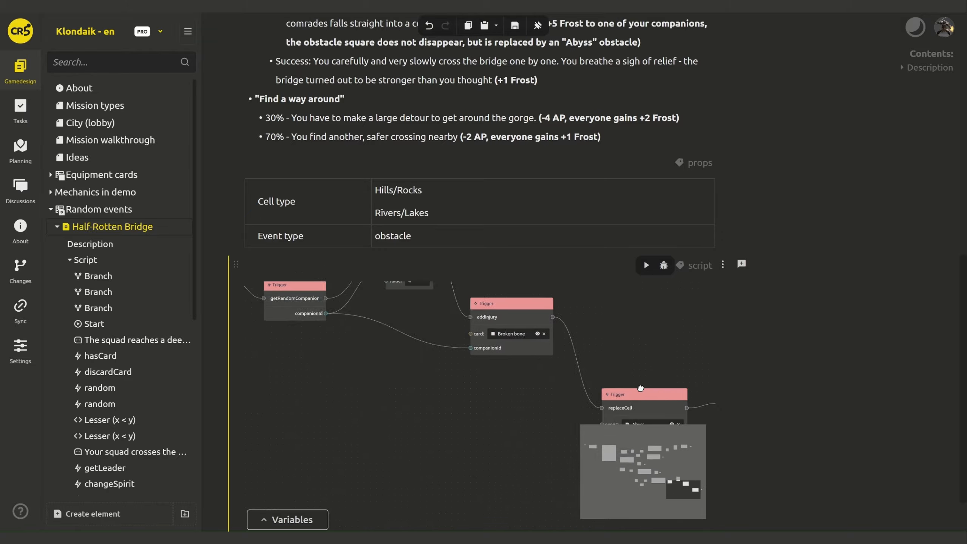
scroll(548, 383, down, 5)
- Extend the Branch's other outcome into a new Speech node
drag(391, 425, 500, 418)
scroll(395, 375, up, 2)
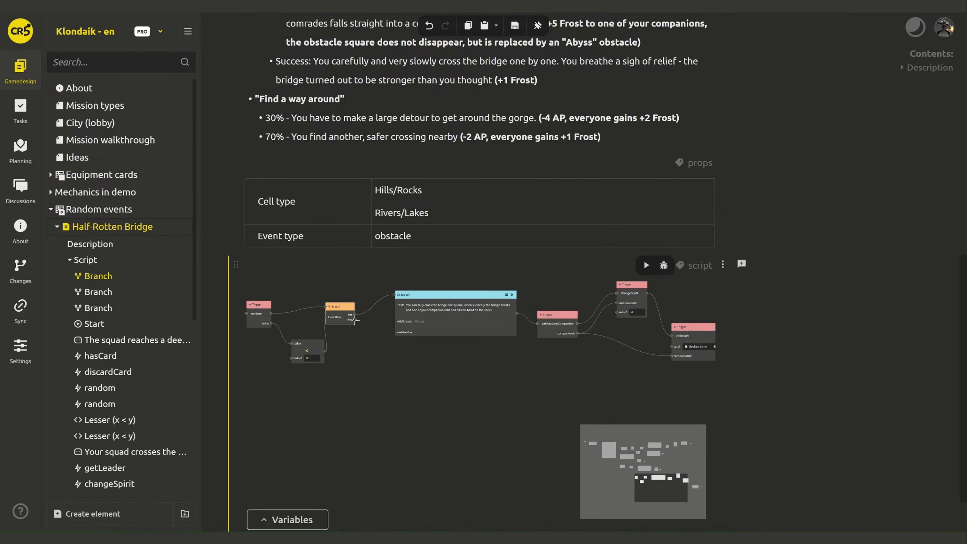
drag(354, 320, 422, 411)
click(425, 412)
- Fill the new Speech node with the copied cold-stream failure text
scroll(351, 429, up, 10)
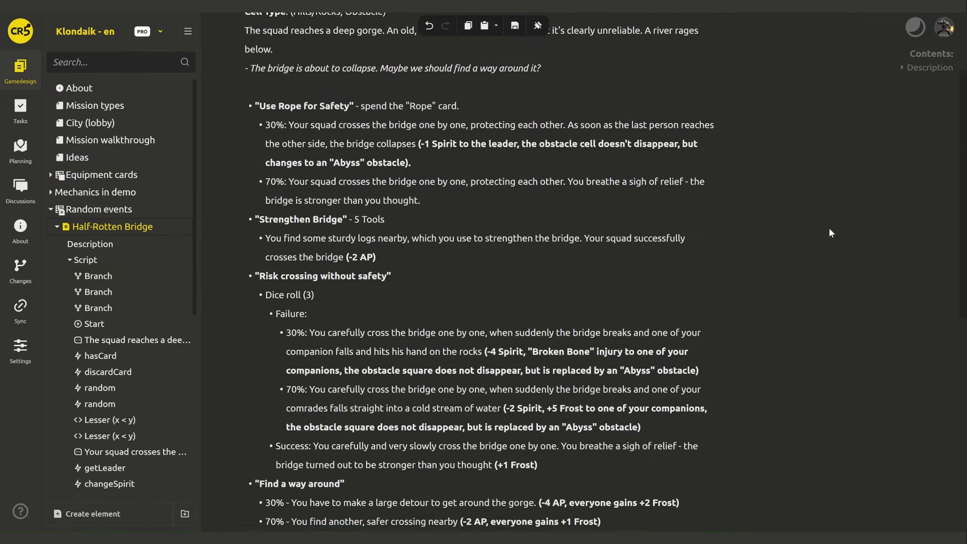
click(334, 418)
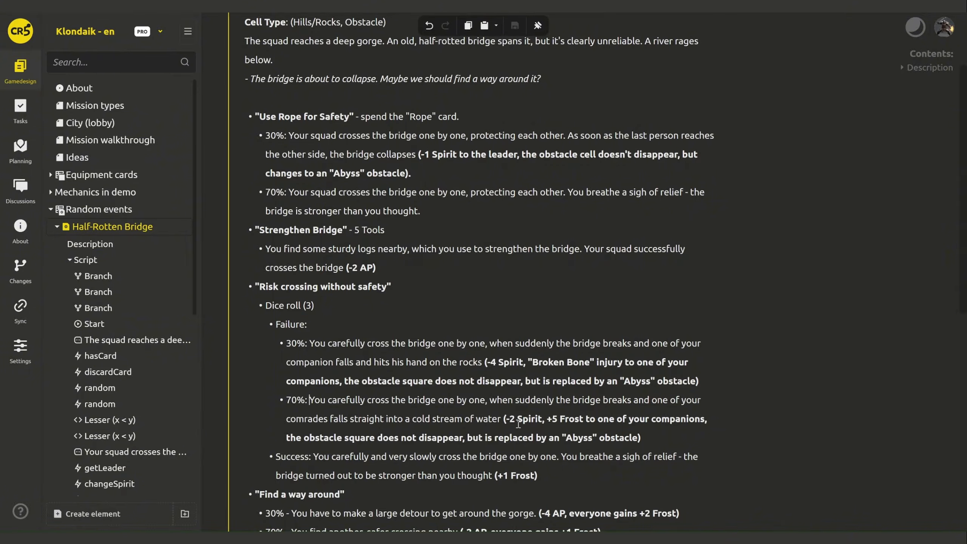
shift+click(498, 420)
key(ctrl+c)
scroll(749, 325, down, 11)
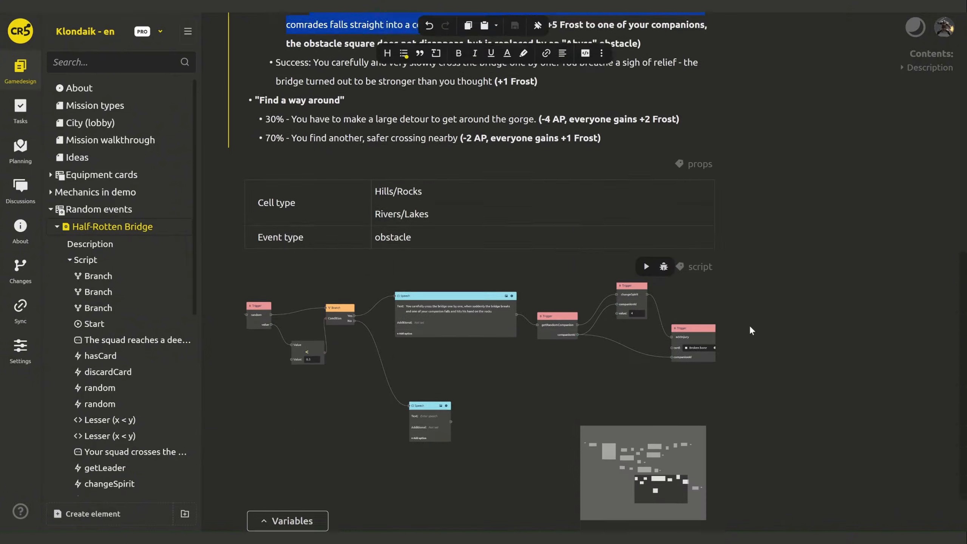
click(428, 387)
key(ctrl+v)
click(523, 433)
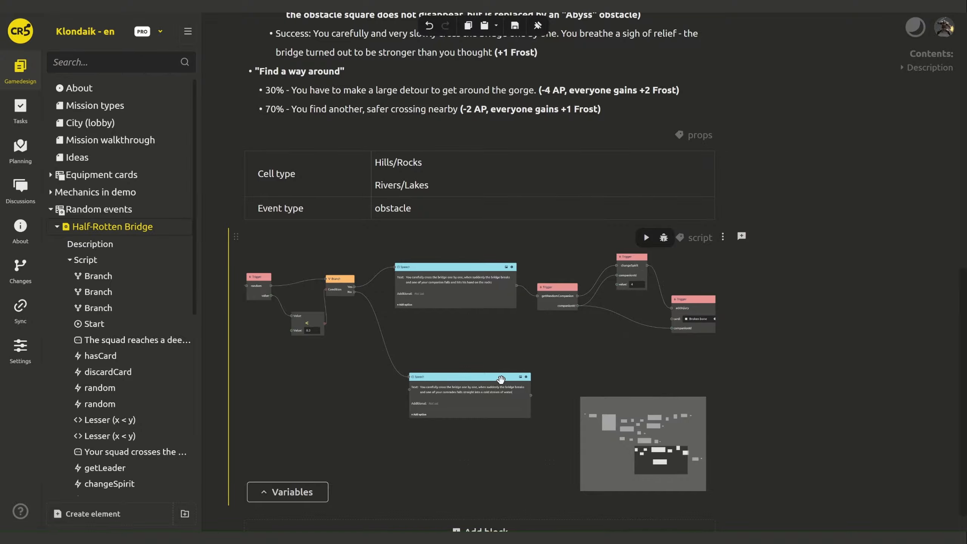
drag(499, 380, 483, 381)
- Duplicate getRandomCompanion and place the copy after the lower Speech node
drag(563, 380, 450, 378)
click(455, 292)
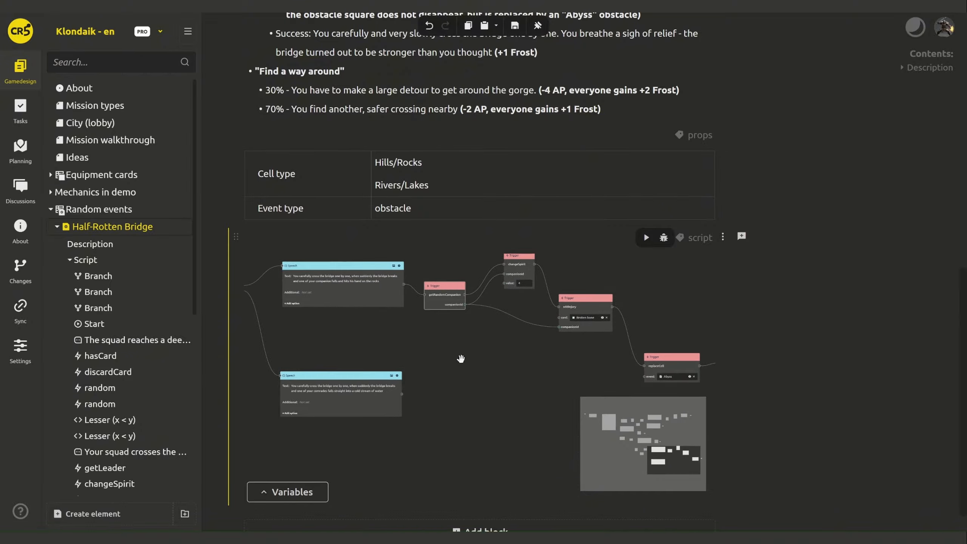
key(ctrl+c)
key(ctrl+v)
drag(462, 298, 452, 388)
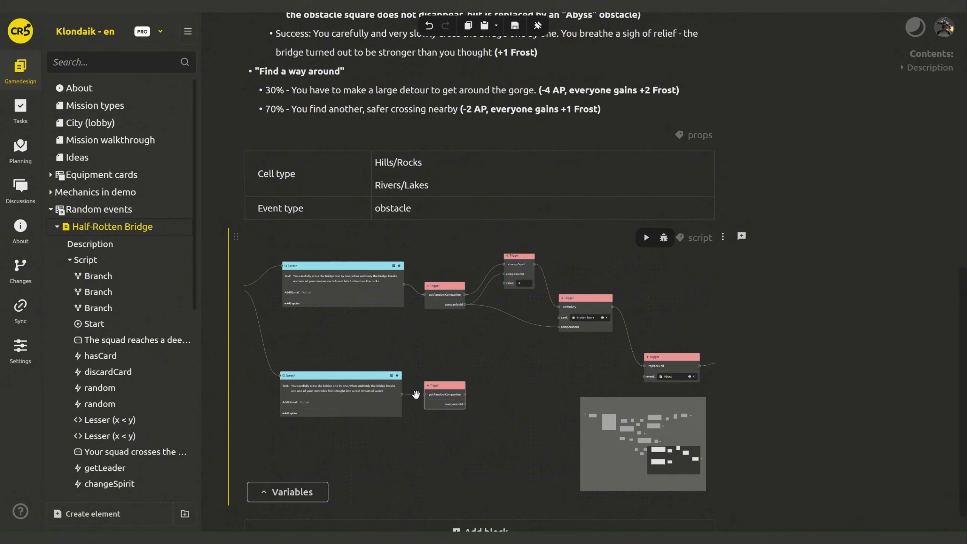
- Duplicate changeSpirit next to the lower getRandomCompanion and edit its value
click(522, 260)
key(ctrl+c)
key(ctrl+v)
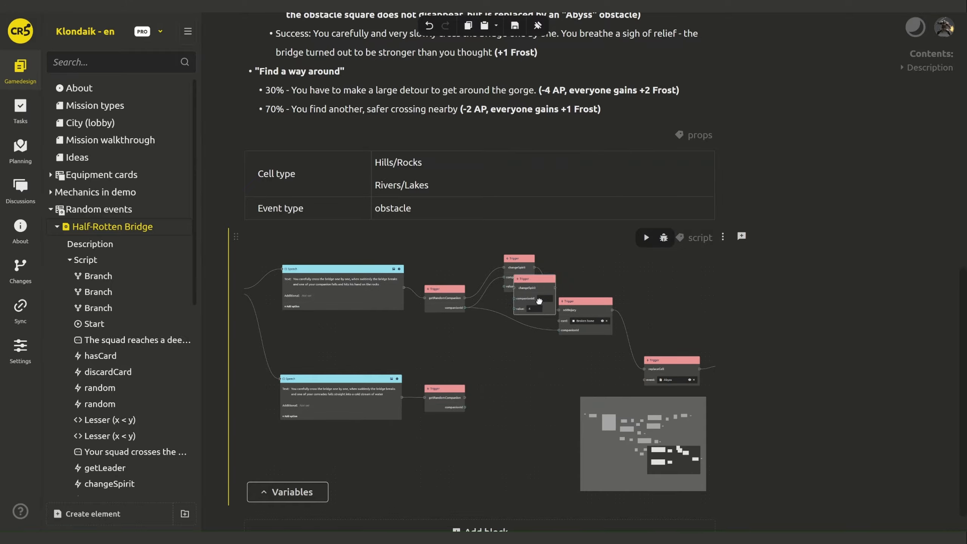
drag(540, 283, 526, 386)
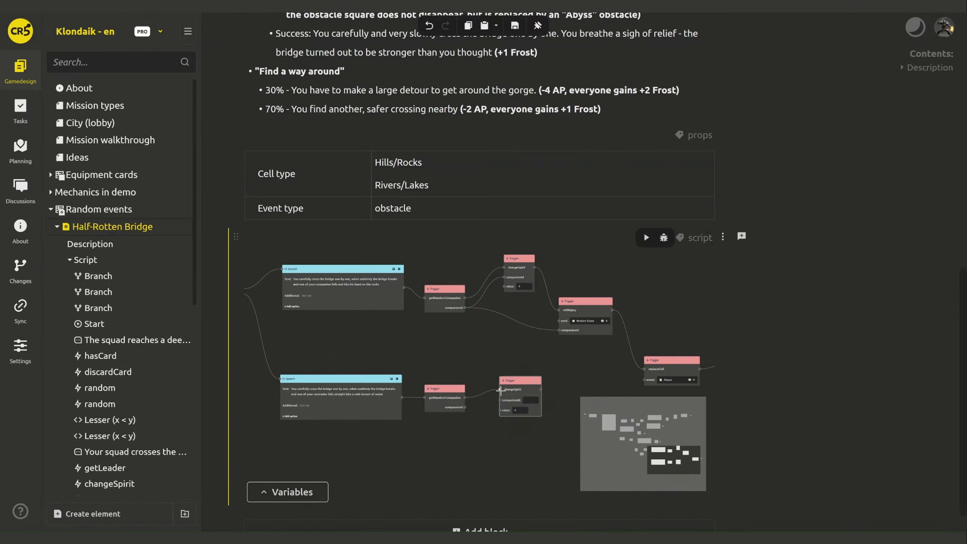
click(514, 408)
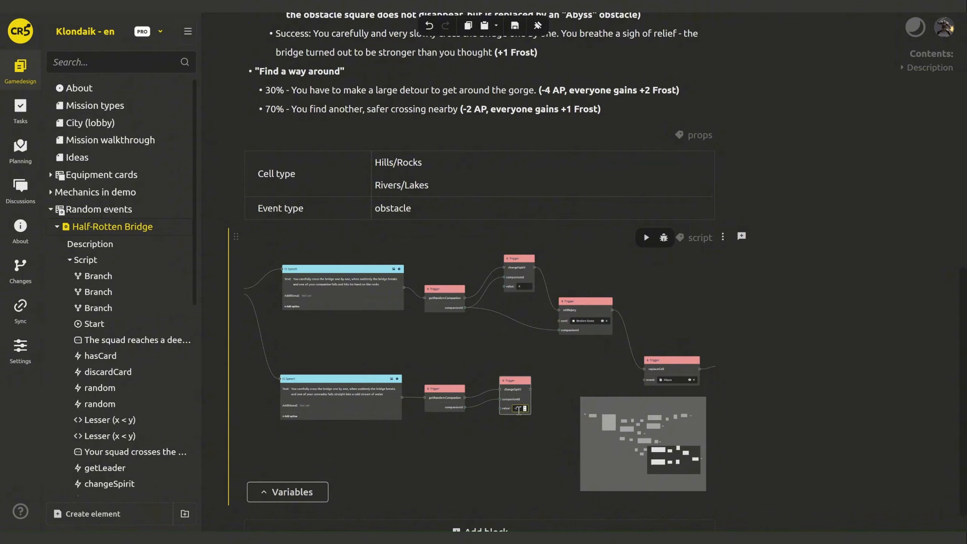
- Add a changeFrost Trigger node after changeSpirit
drag(523, 443, 392, 423)
scroll(392, 423, up, 2)
drag(396, 352, 421, 367)
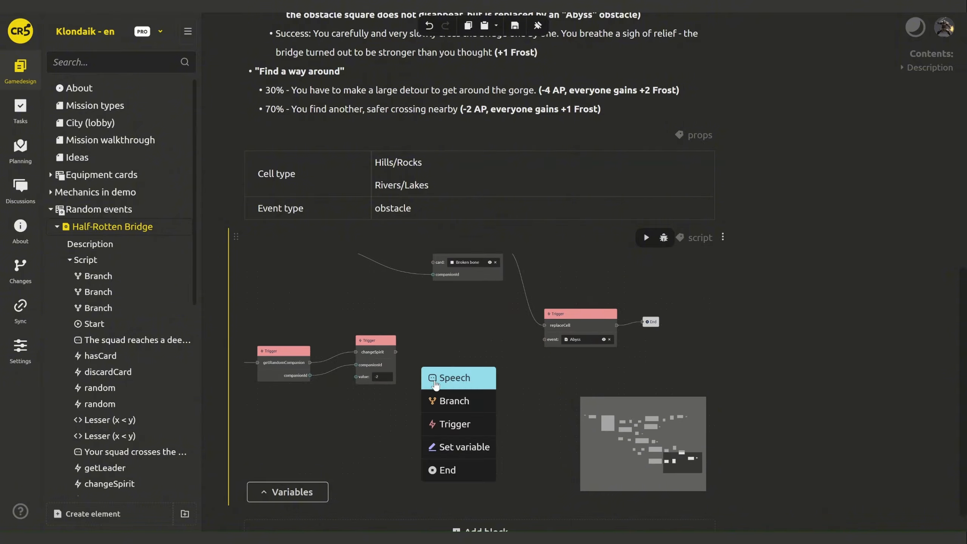
click(437, 423)
text(changeFrost)
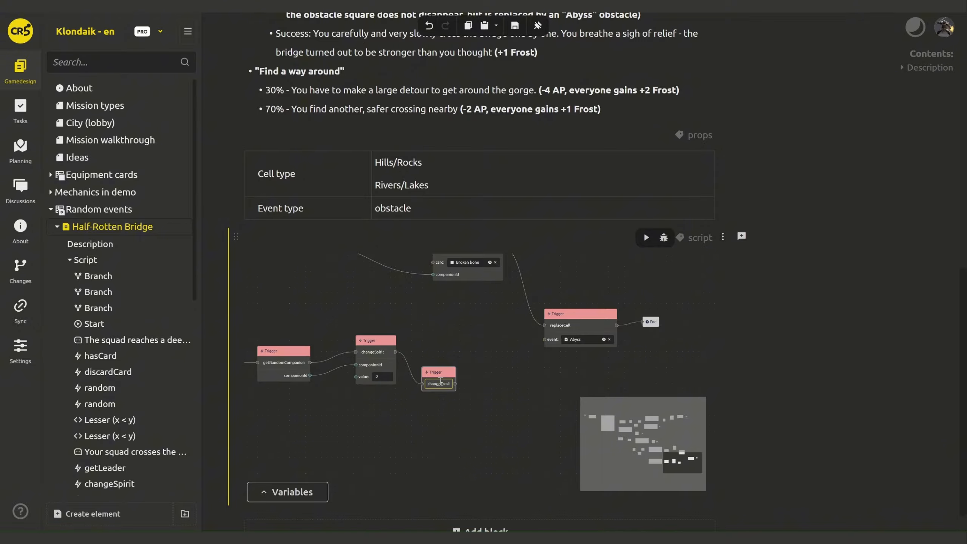
click(482, 429)
drag(445, 374, 452, 370)
- Give changeFrost an Integer input parameter named companionId
right_click(452, 370)
click(463, 379)
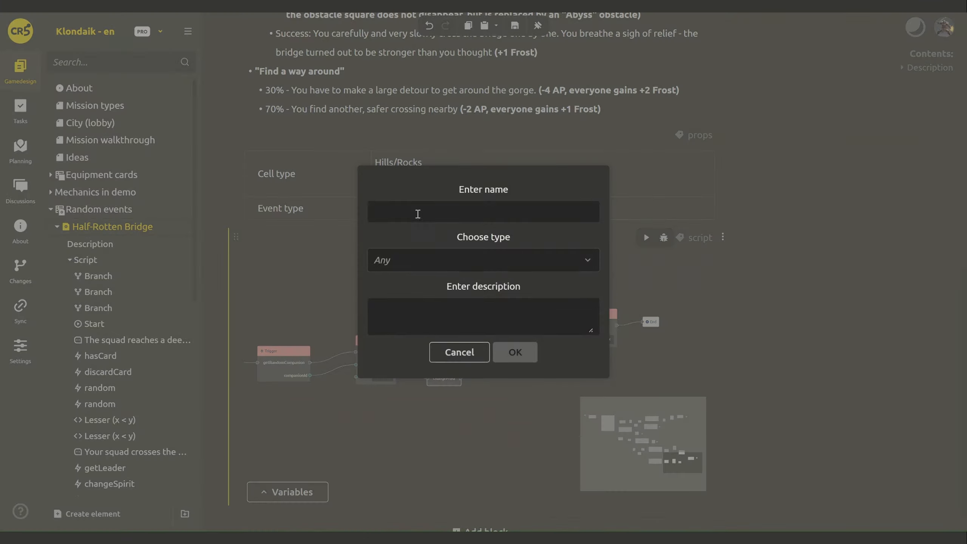
click(418, 213)
text(companionId)
click(410, 260)
click(423, 304)
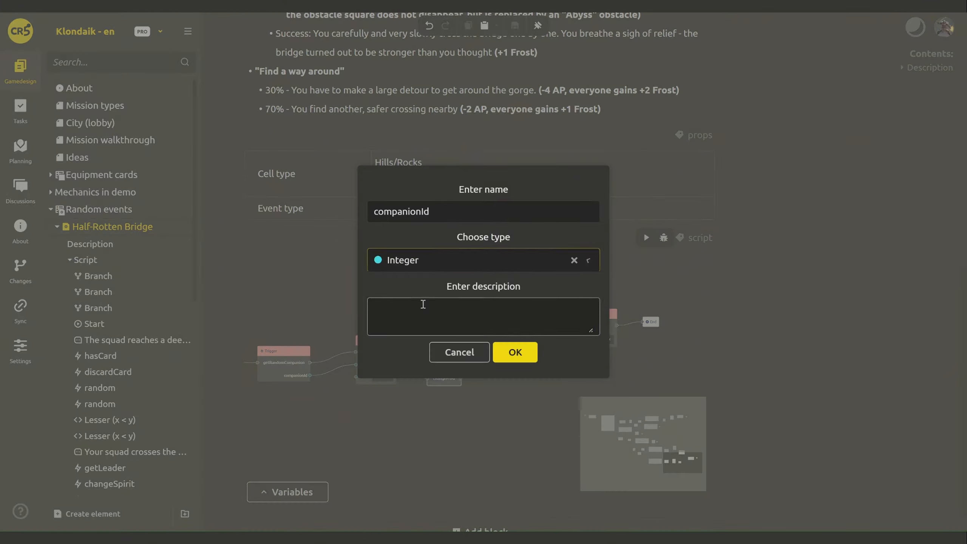
key(Return)
- Add a second Integer input parameter named value to changeFrost
right_click(451, 374)
click(452, 376)
click(444, 213)
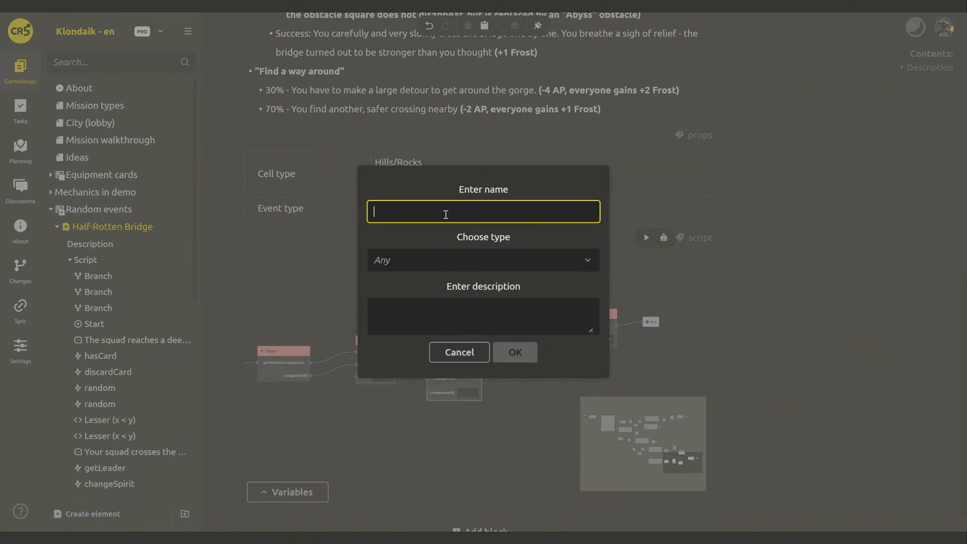
text(value)
click(437, 260)
click(433, 315)
key(Return)
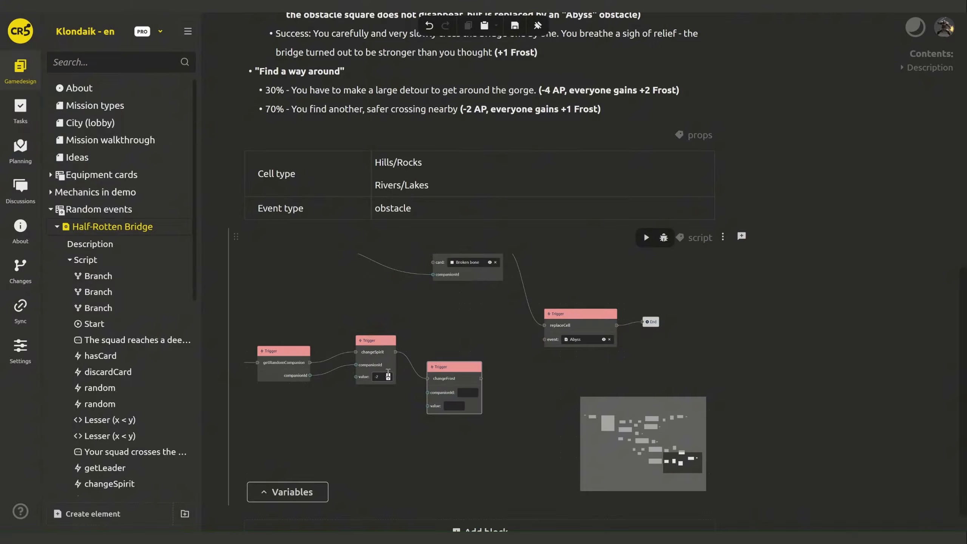
- Wire the random companion's id into changeFrost and move changeSpirit higher
drag(310, 375, 427, 391)
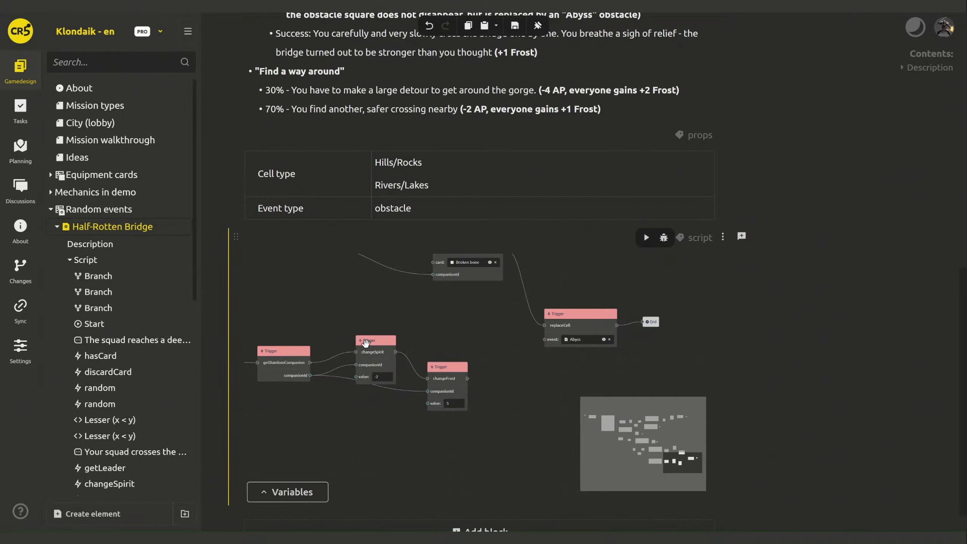
drag(373, 342, 372, 325)
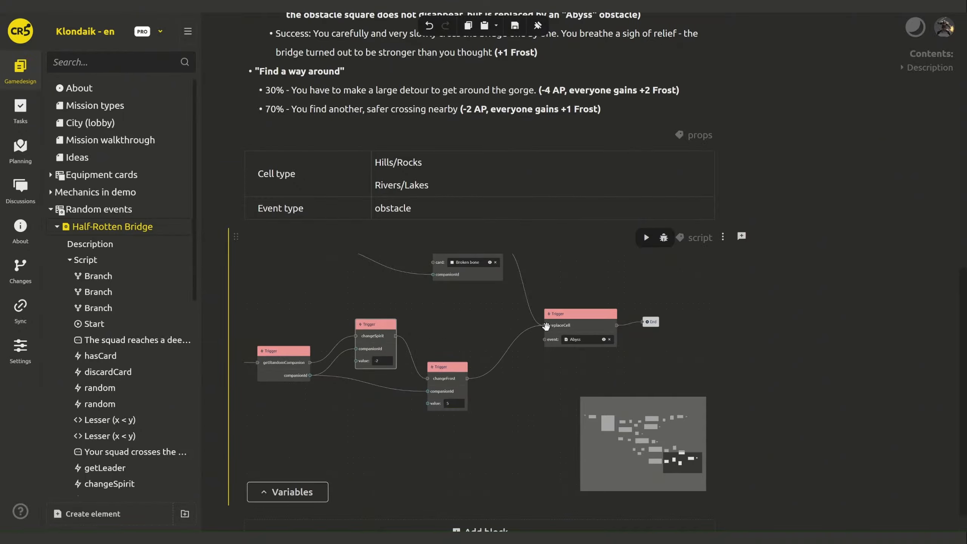
scroll(804, 244, up, 5)
- Copy and paste the dice roll's random and Lesser nodes
scroll(804, 244, down, 5)
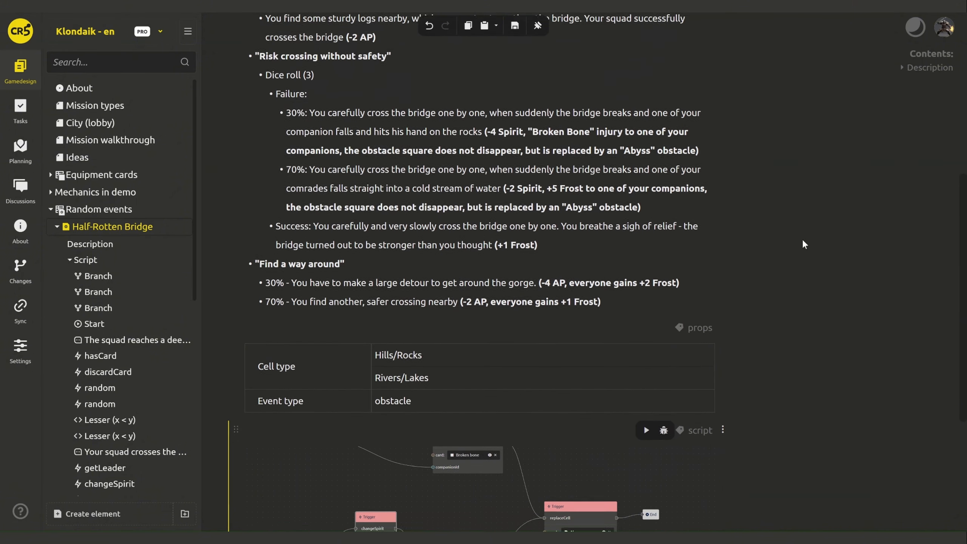
drag(316, 408, 548, 453)
drag(286, 423, 464, 464)
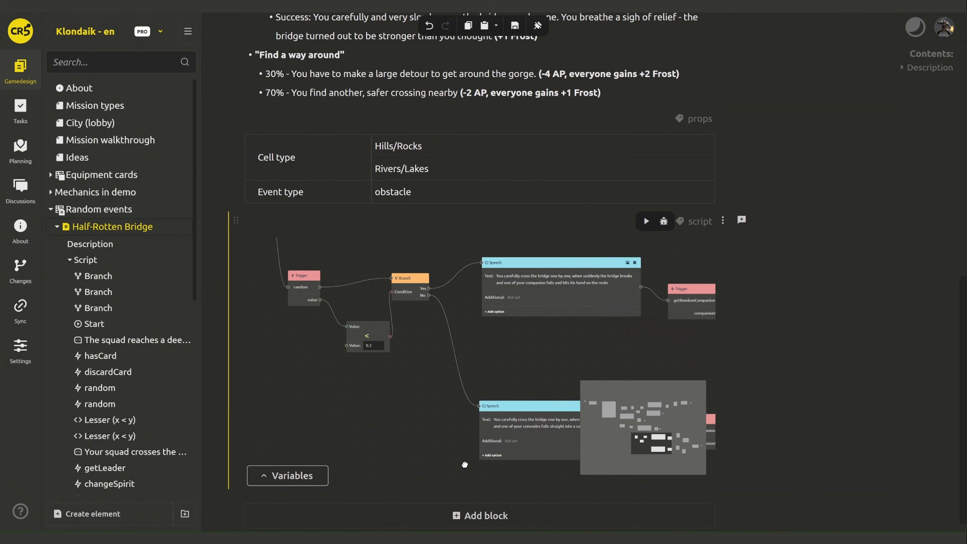
scroll(464, 465, down, 3)
drag(350, 466, 448, 486)
click(468, 375)
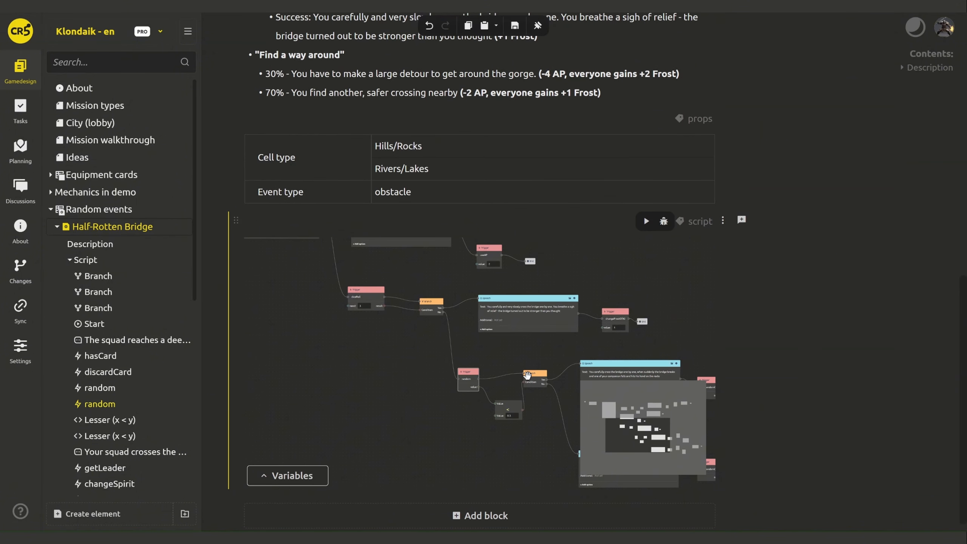
ctrl+click(499, 404)
drag(384, 410, 404, 370)
key(ctrl+c)
key(ctrl+v)
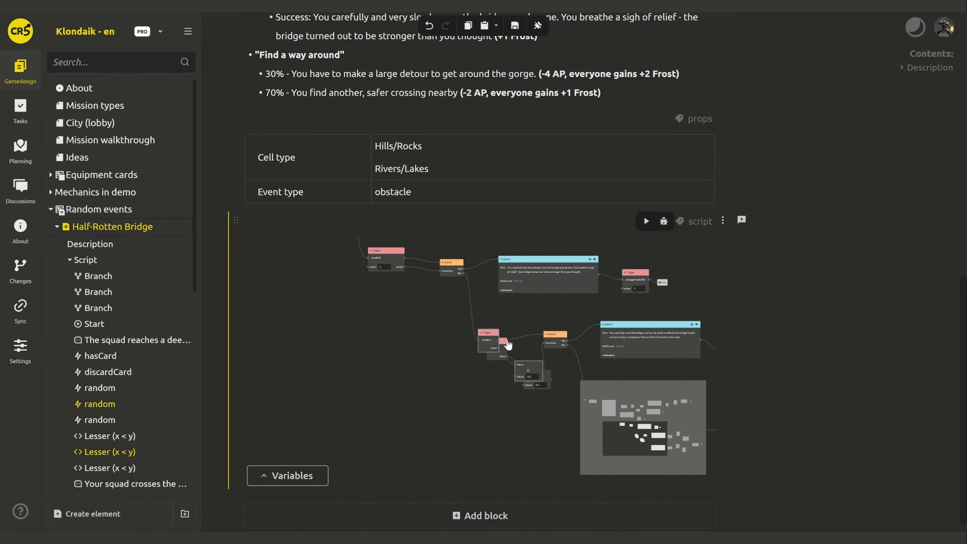
- Copy and paste the Branch node that follows the comparison
click(507, 343)
click(544, 374)
drag(559, 337, 569, 333)
key(ctrl+c)
key(ctrl+v)
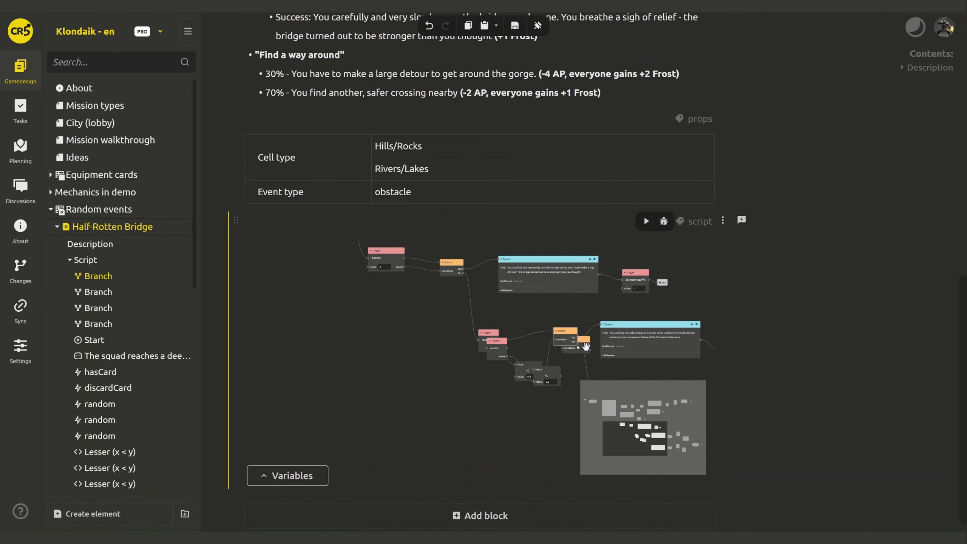
- Move the pasted random, Lesser and Branch copies to the graph's lower-left
click(586, 346)
ctrl+click(550, 371)
ctrl+click(497, 344)
drag(497, 344, 354, 380)
drag(348, 250, 367, 331)
click(349, 343)
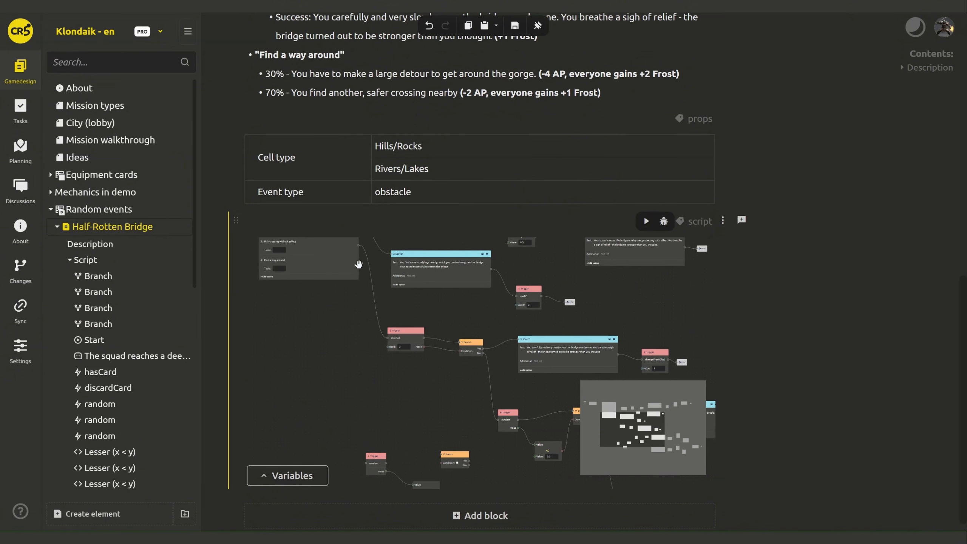
- Connect 'Find a way around' to the new random roll and arrange its comparison and Branch
drag(358, 264, 367, 445)
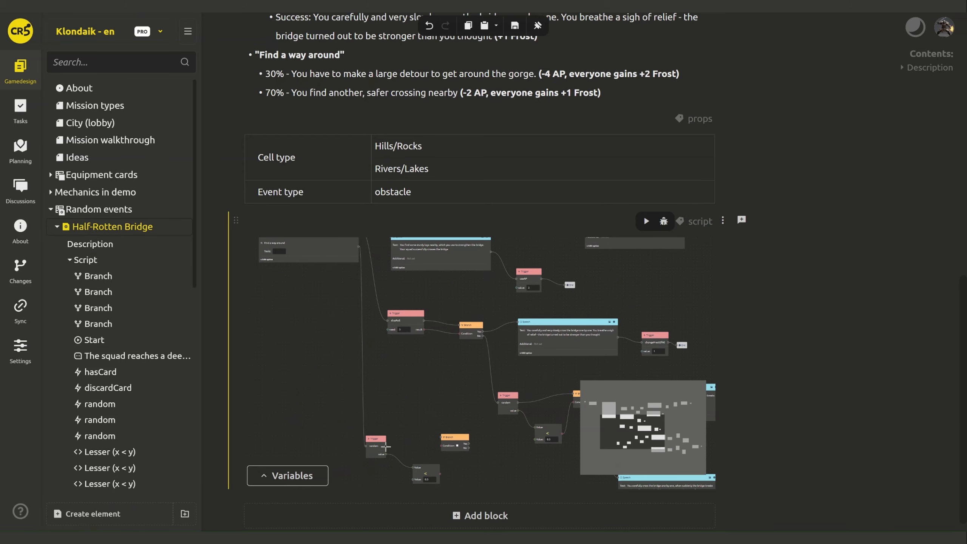
drag(463, 441, 426, 331)
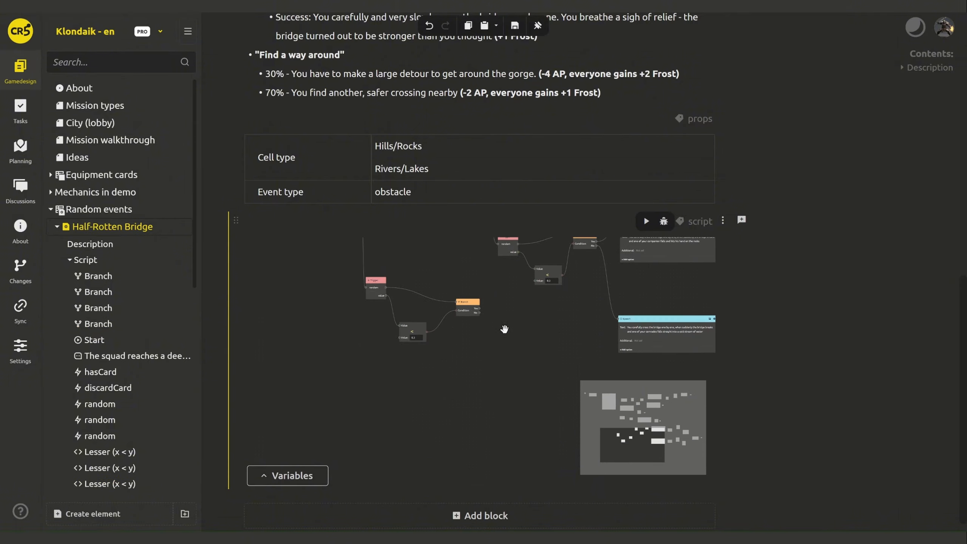
drag(469, 298, 515, 364)
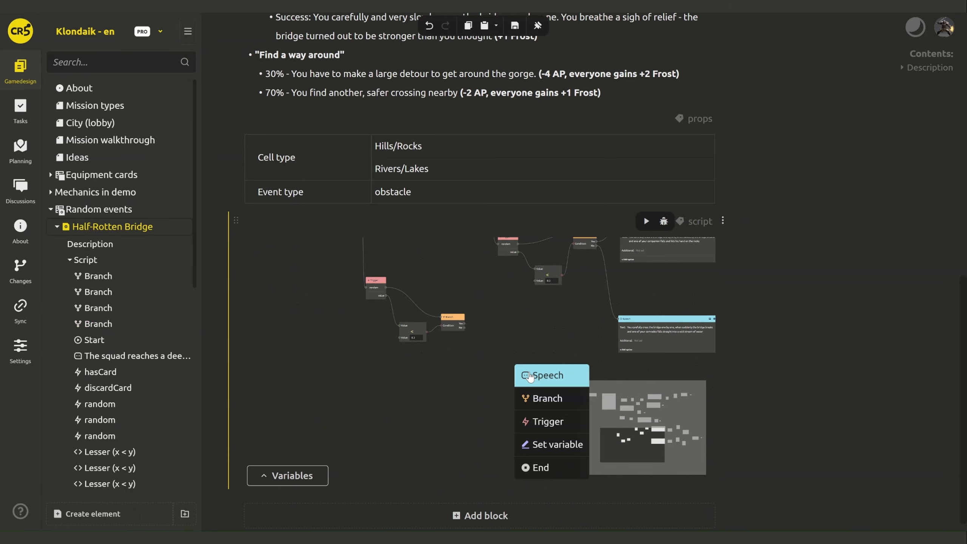
- Add a Speech on the Branch's Yes outcome containing the 30% detour sentence
click(529, 377)
scroll(749, 274, up, 5)
click(430, 327)
click(548, 326)
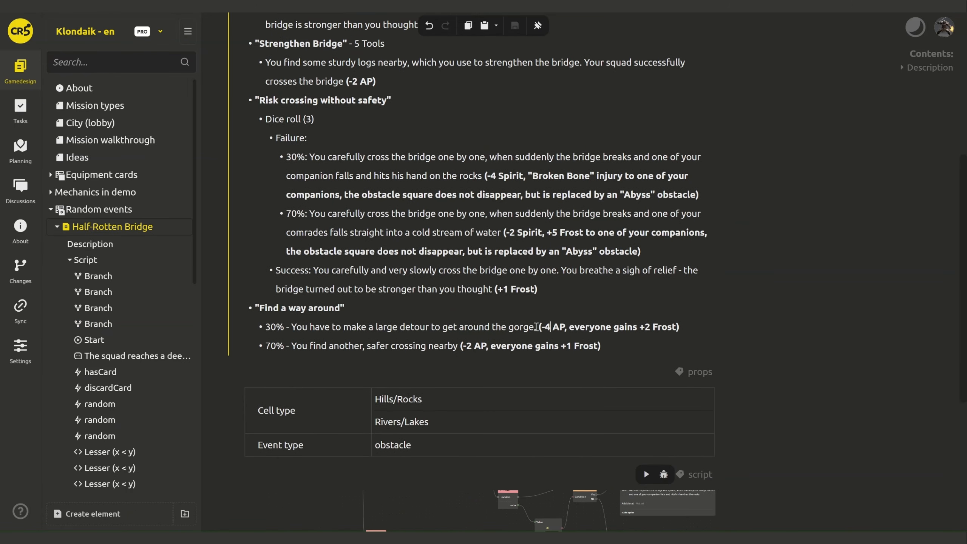
shift+click(292, 327)
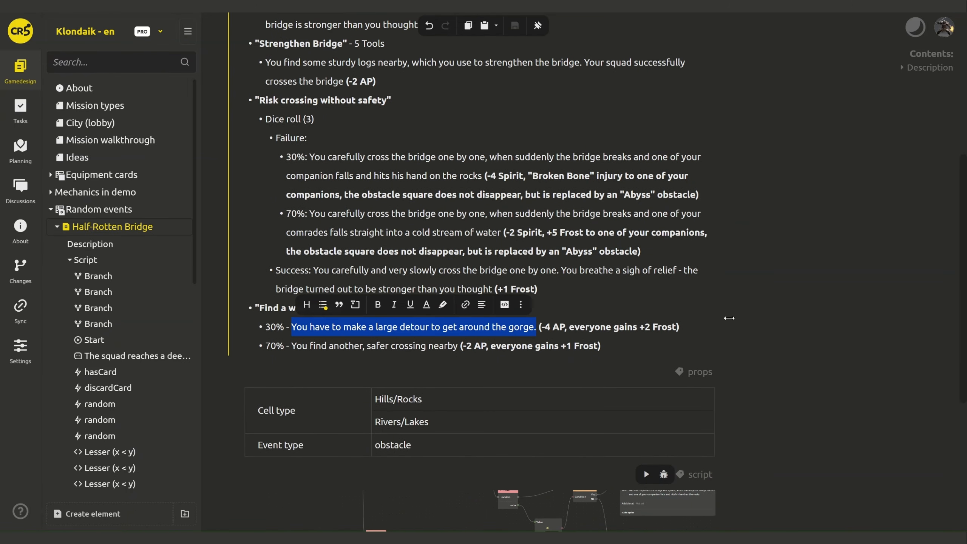
scroll(730, 319, down, 6)
click(532, 359)
key(ctrl+v)
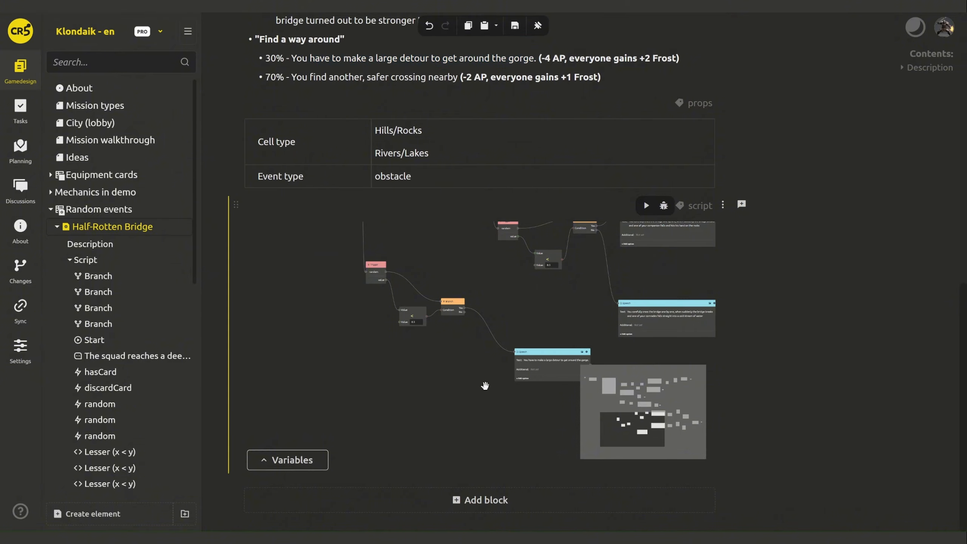
- Add a Trigger after the detour speech with an Integer input named value
drag(495, 370, 518, 386)
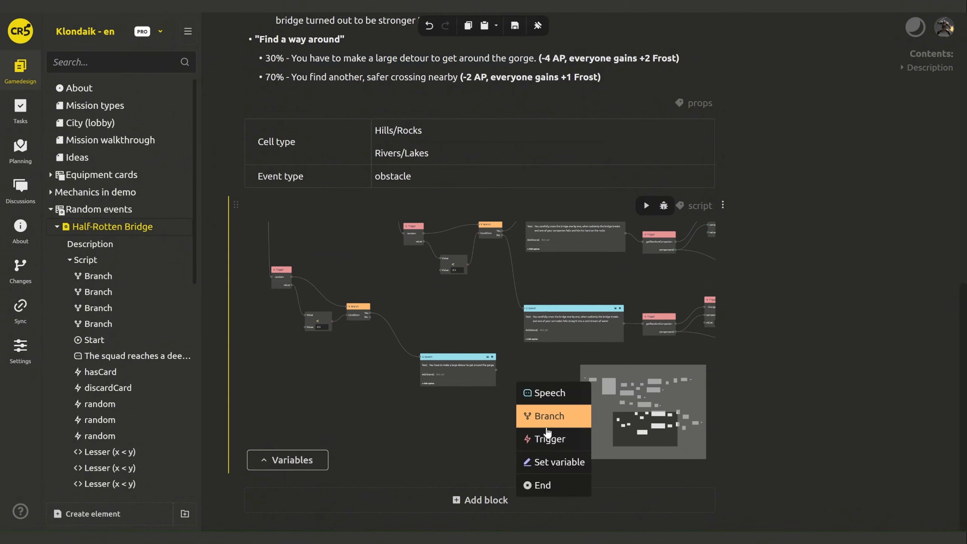
click(542, 430)
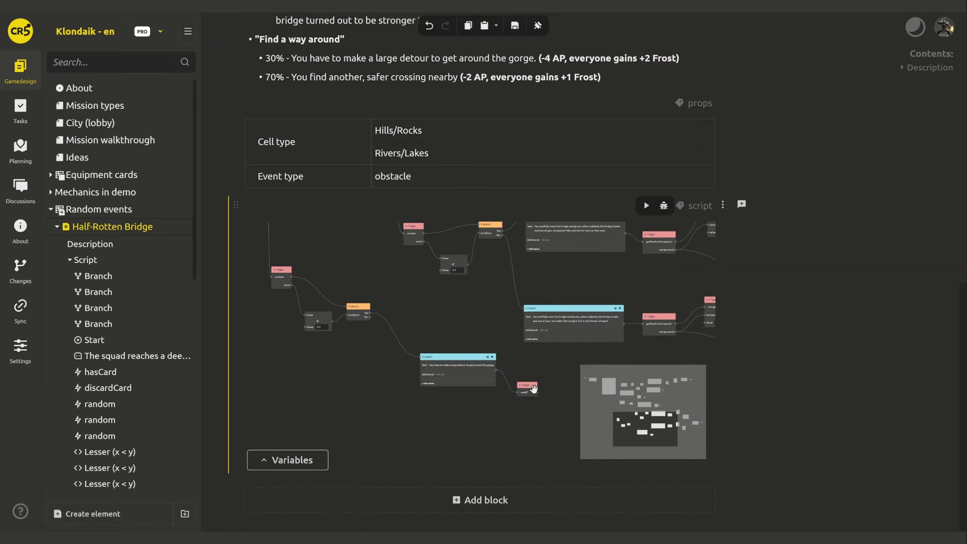
right_click(526, 389)
click(553, 396)
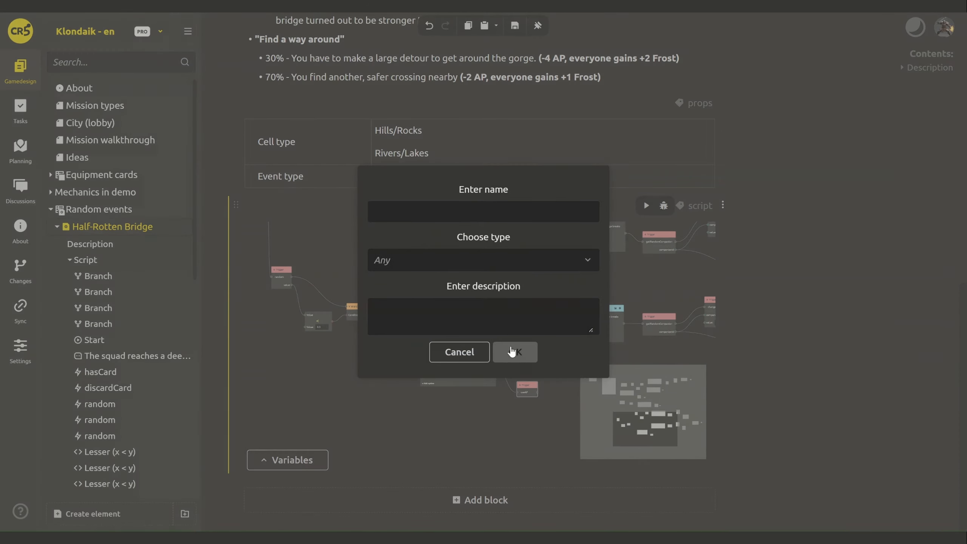
click(425, 212)
text(value)
key(Tab)
click(430, 313)
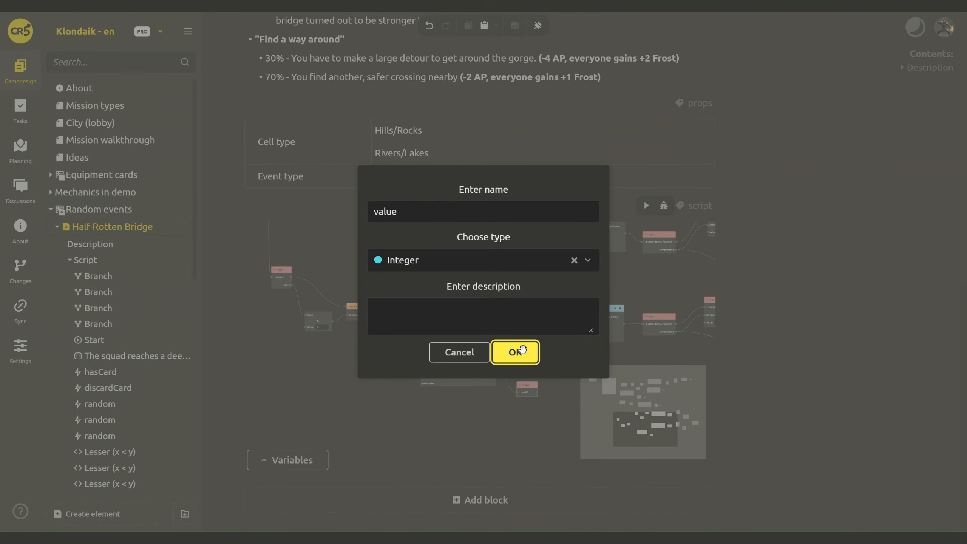
click(516, 352)
- Duplicate changeFrostOfAll beside the useAP node and finish the detour chain with an End
drag(544, 422, 380, 398)
drag(473, 355, 490, 375)
drag(356, 309, 467, 470)
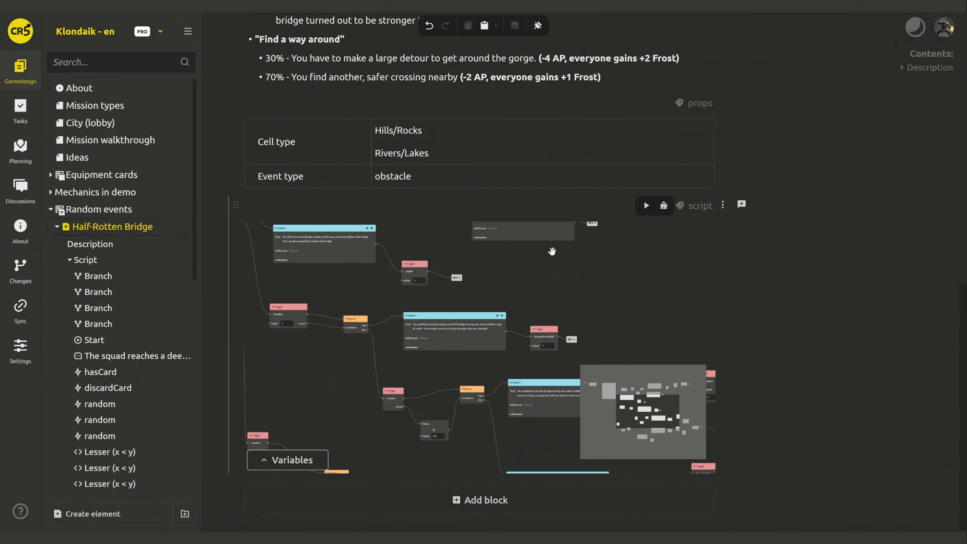
click(540, 330)
drag(575, 466, 471, 434)
key(ctrl+v)
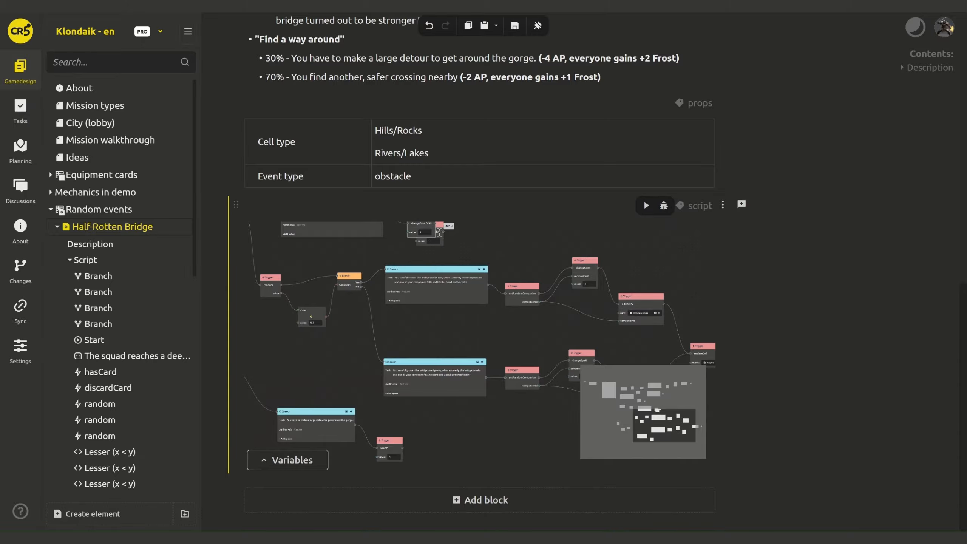
drag(439, 223, 415, 390)
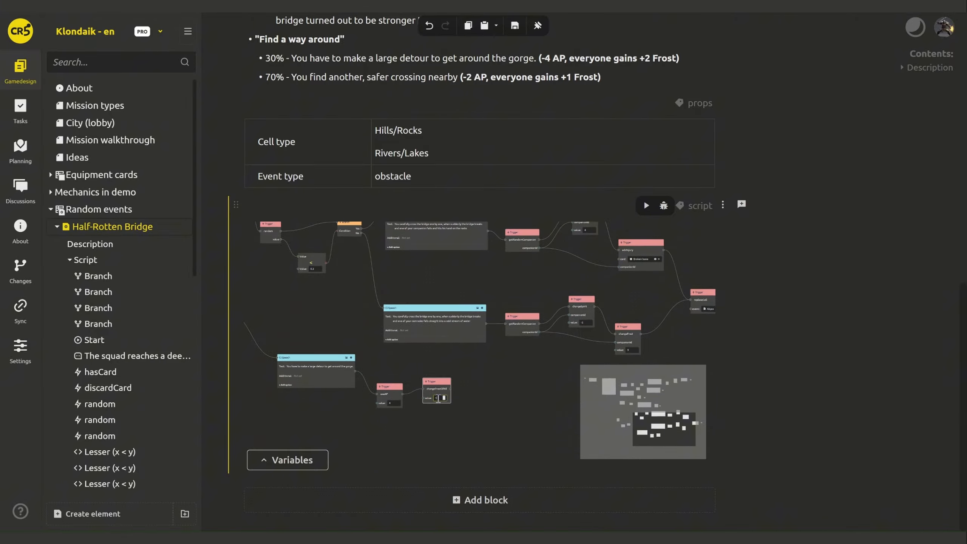
click(467, 409)
drag(478, 392, 478, 394)
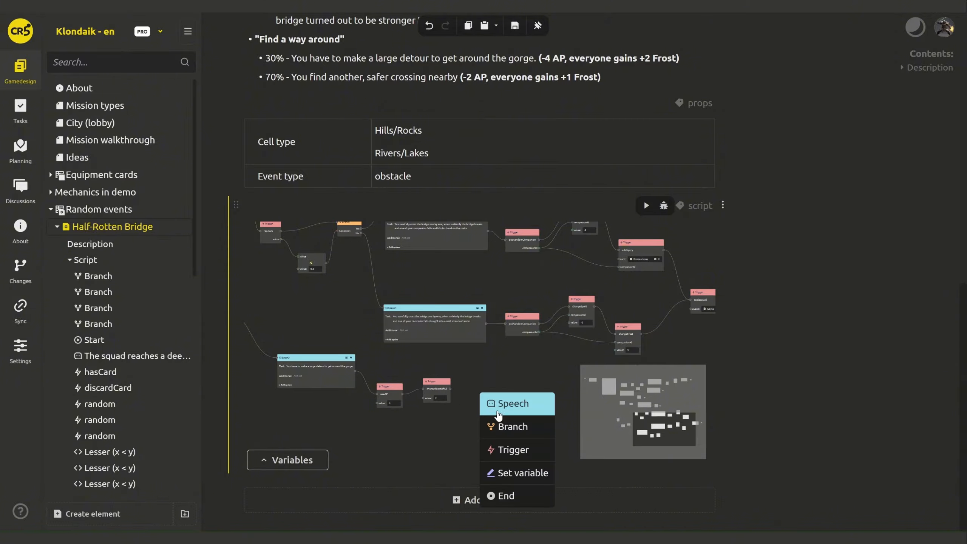
click(506, 496)
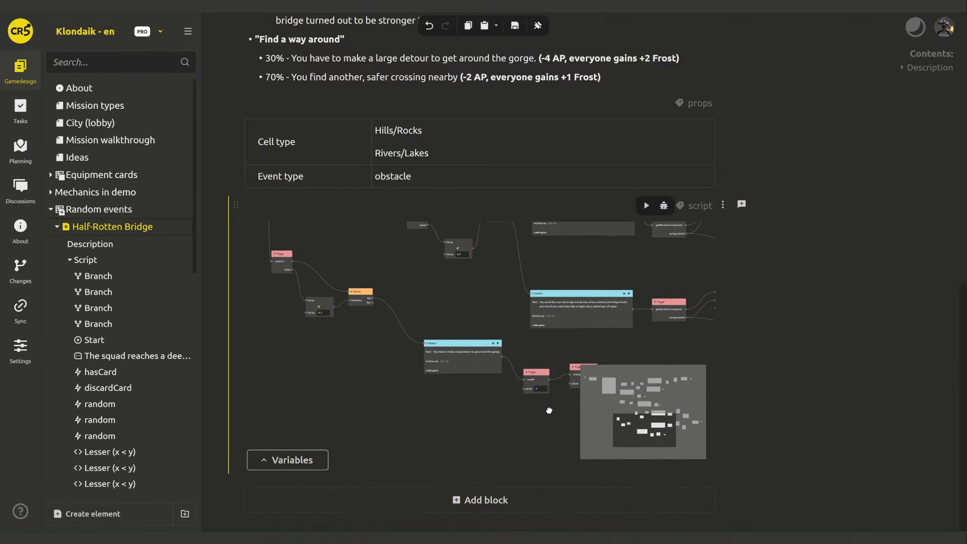
- Add a Speech on the No outcome containing the 70% safer-crossing sentence
drag(365, 298, 417, 438)
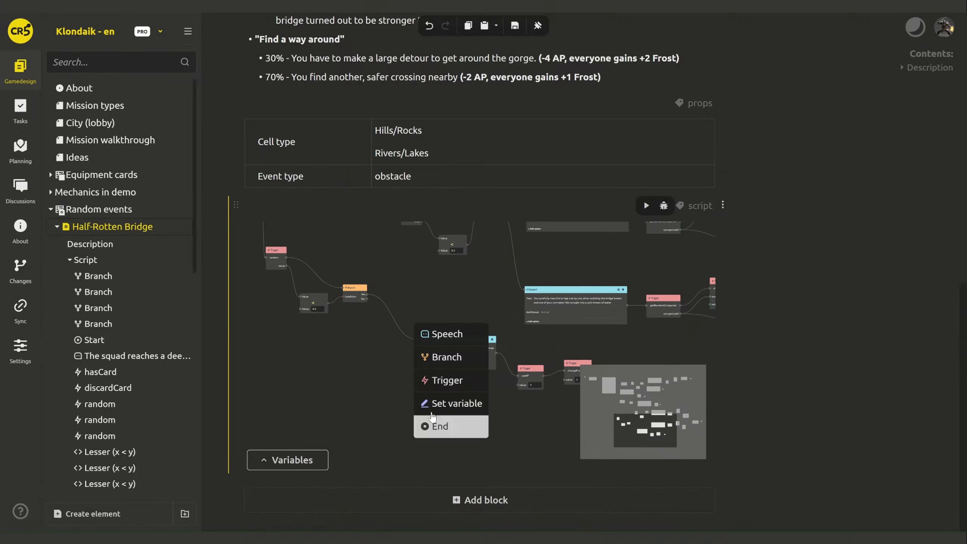
click(442, 332)
click(355, 78)
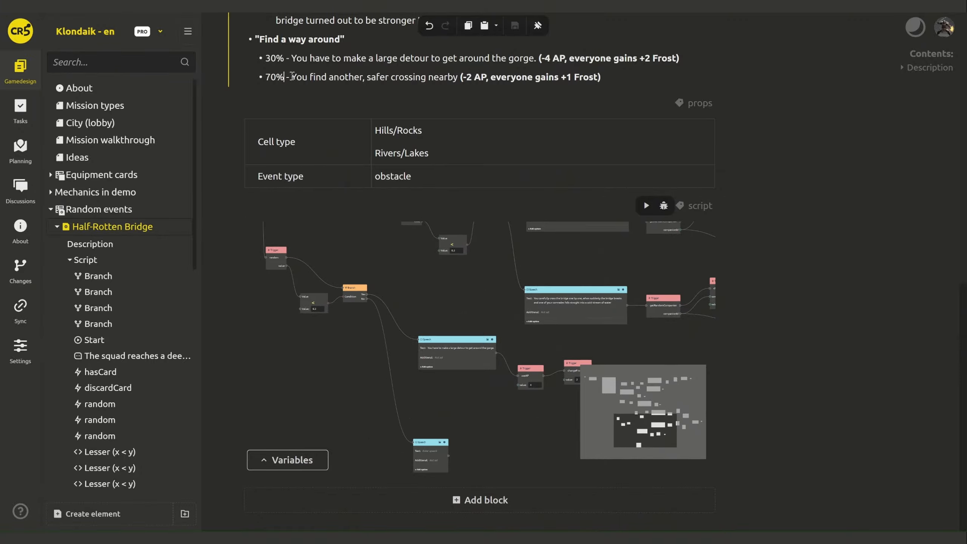
drag(458, 79, 291, 79)
key(ctrl+c)
click(430, 451)
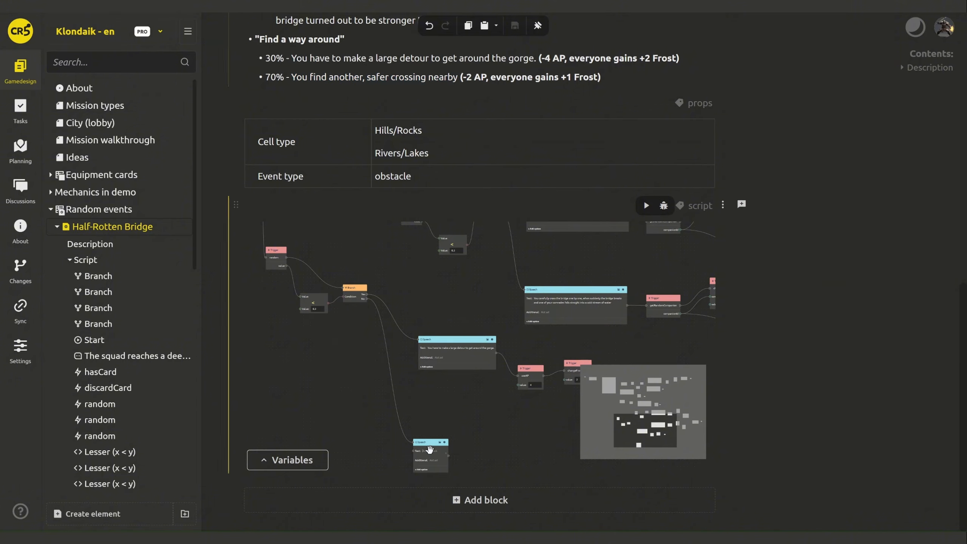
key(ctrl+v)
scroll(446, 384, up, 1)
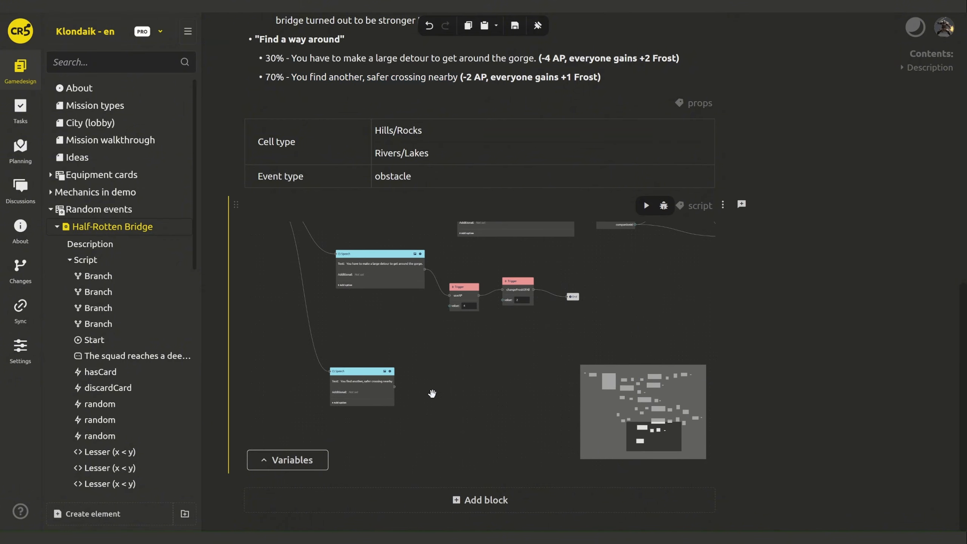